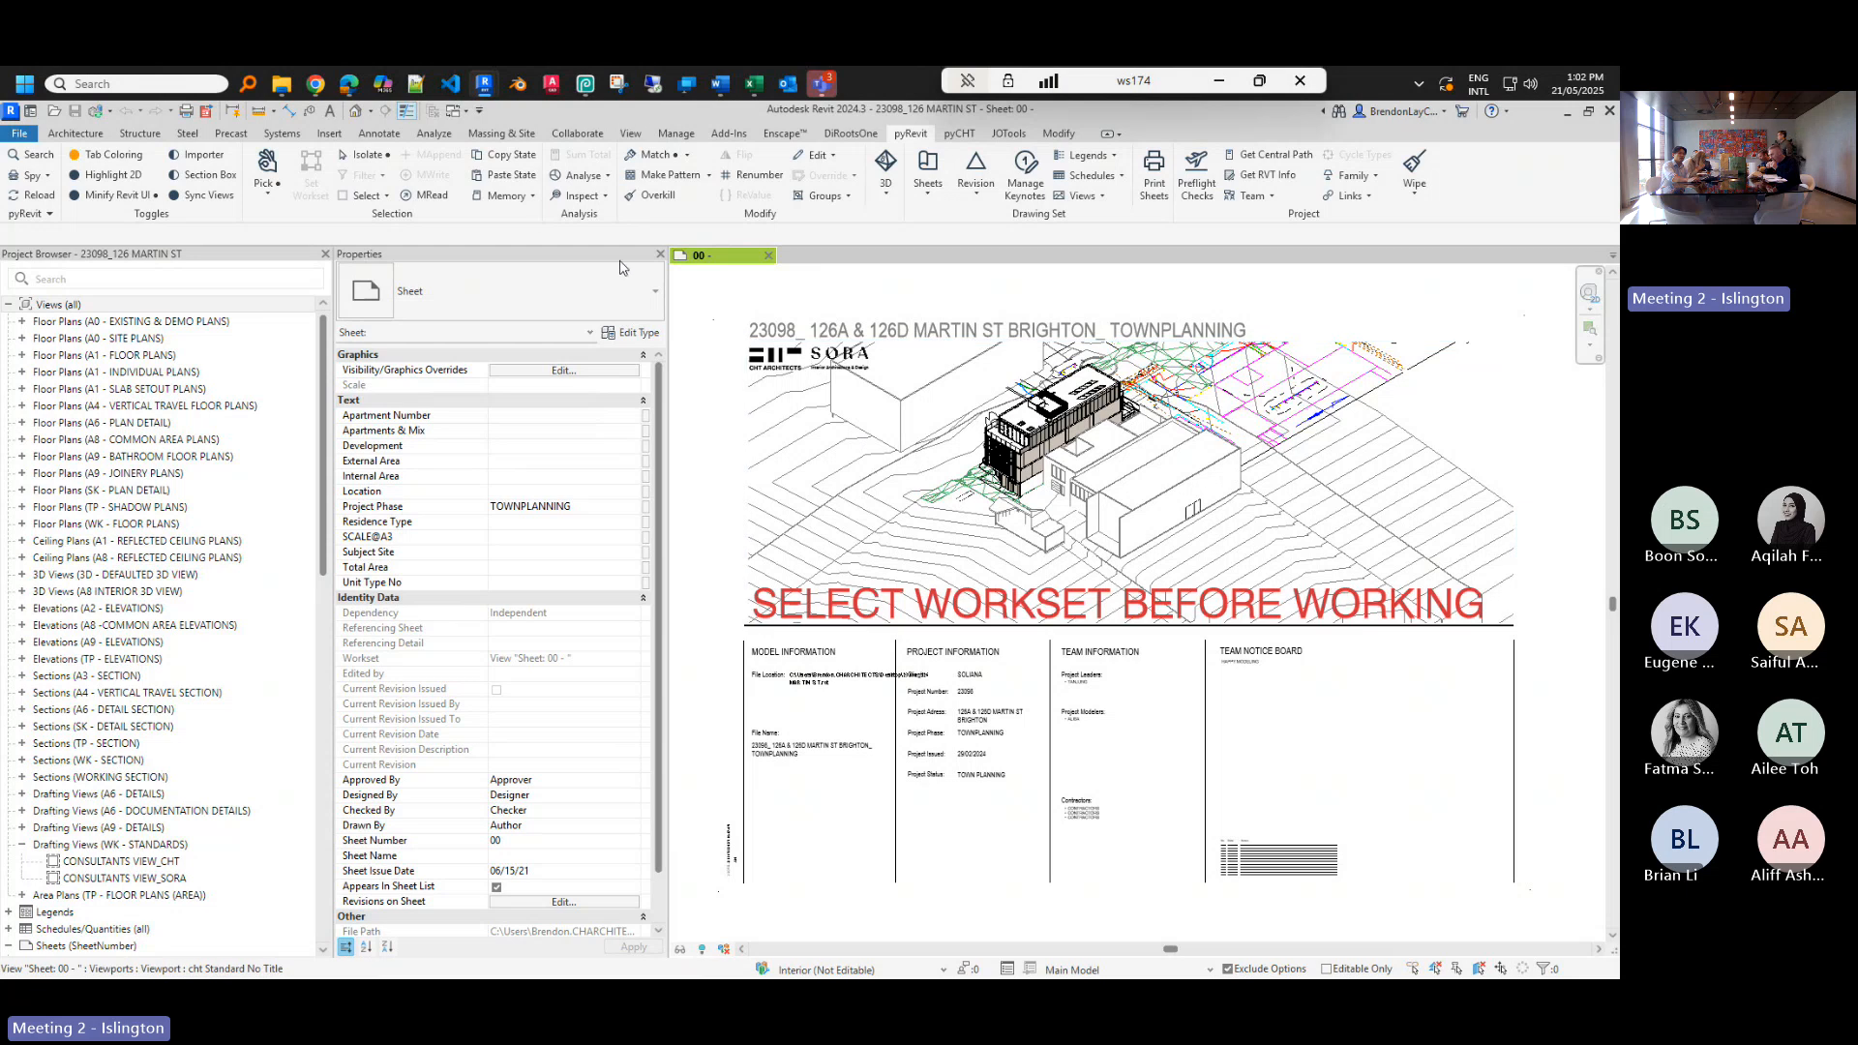
- Browse to L:\Revit\Revit 2024\Add-Ins\pyRevit in File Explorer and copy its folder path
{"action": "mouse_move", "coordinate": [276, 84]}
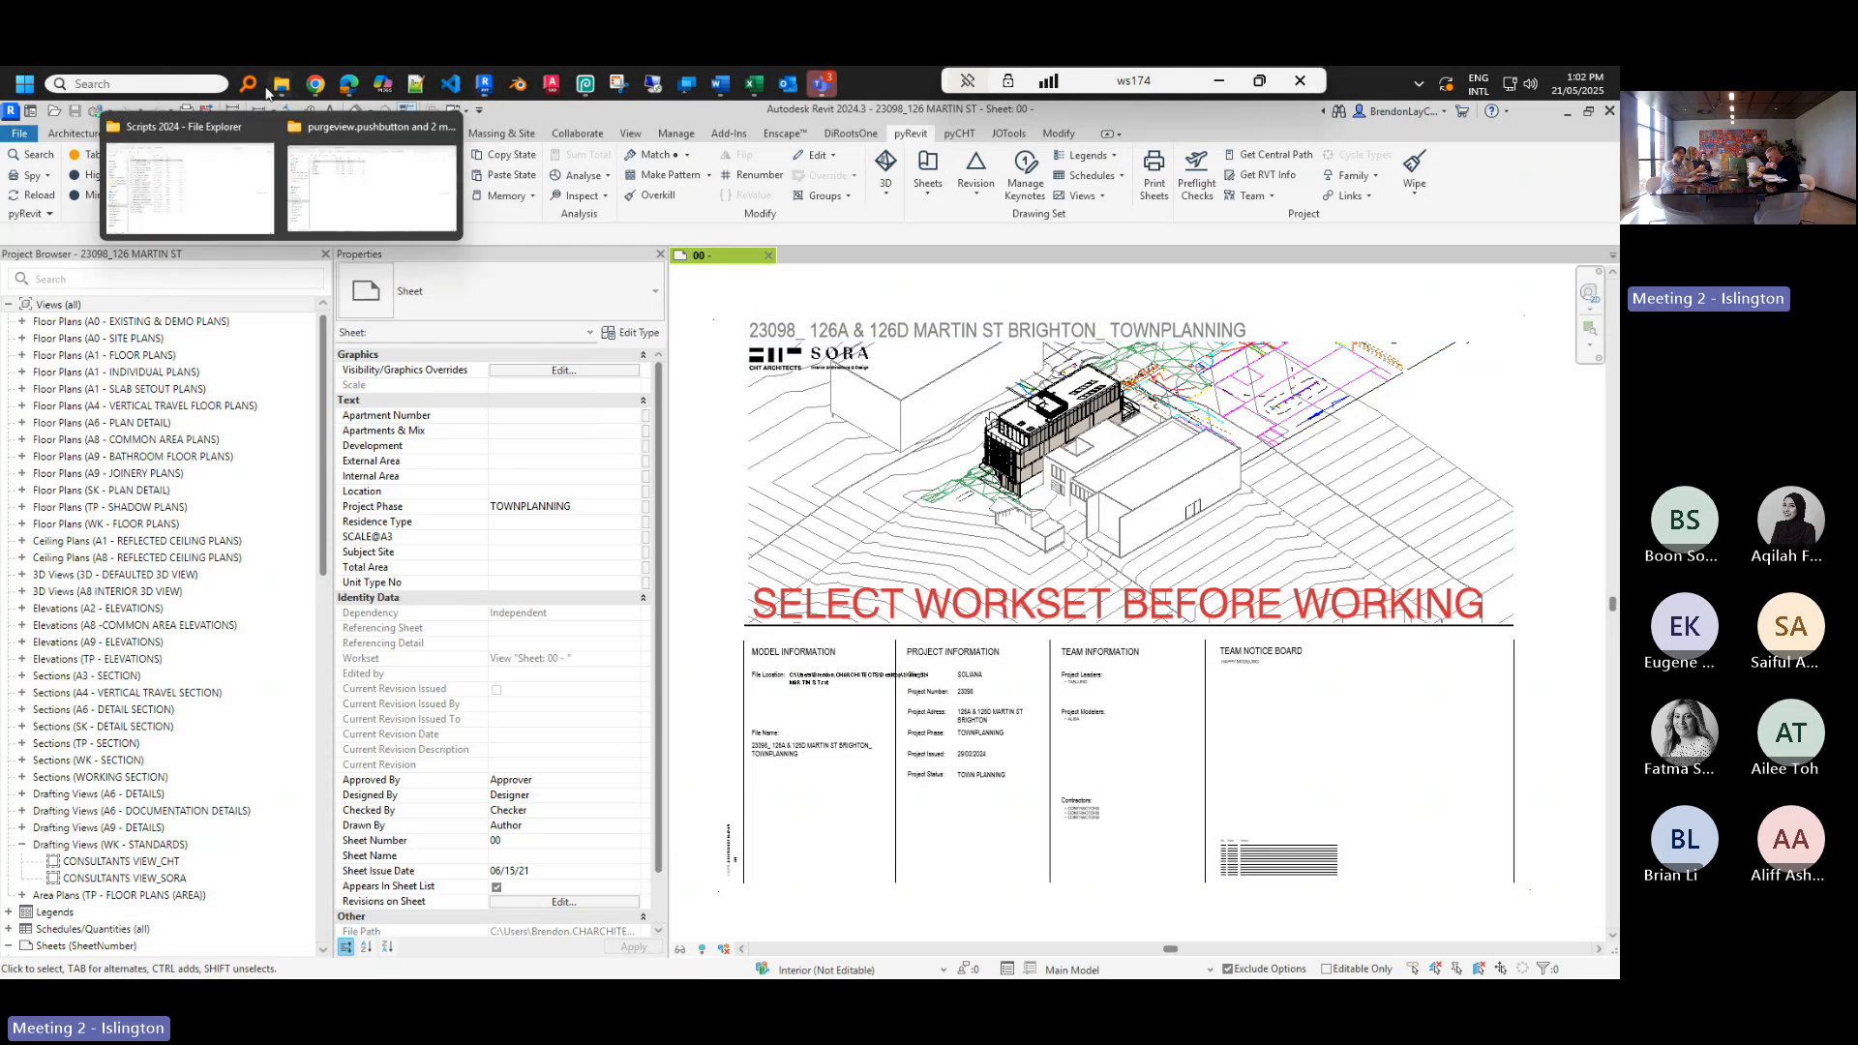
{"action": "left_click", "coordinate": [235, 191]}
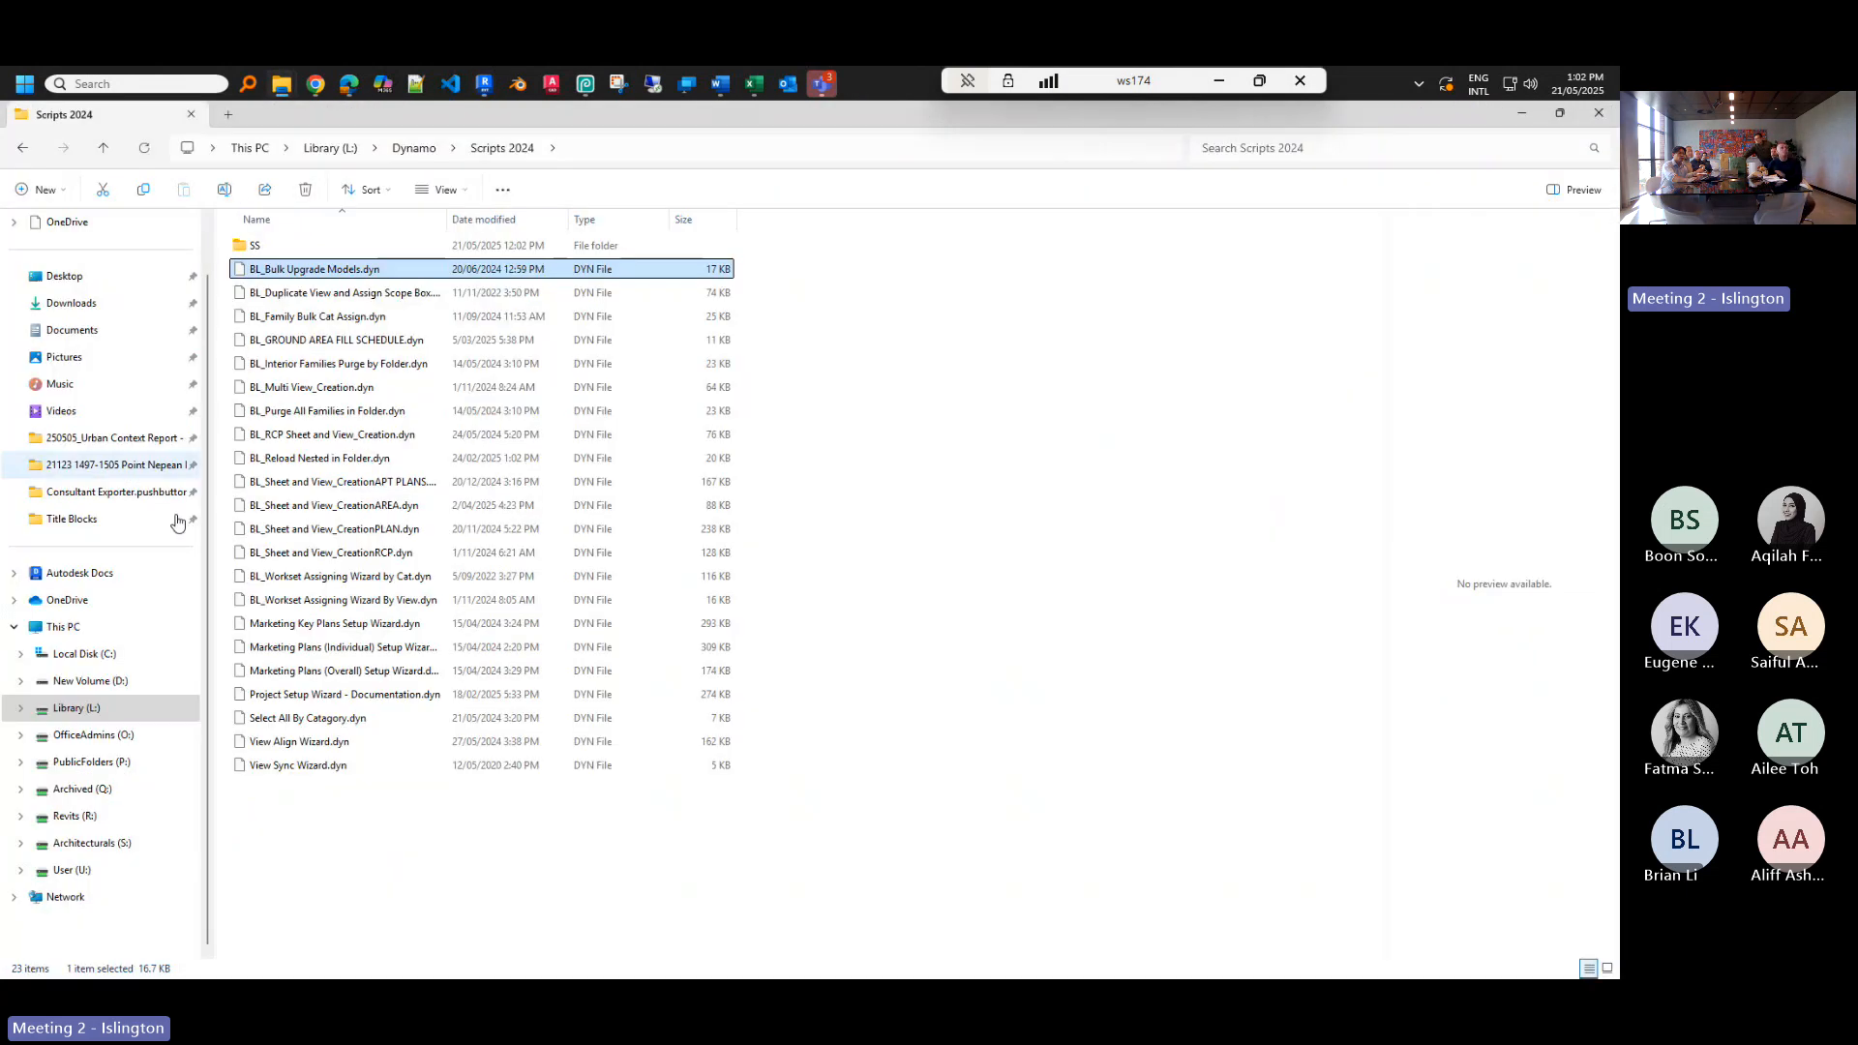
{"action": "left_click", "coordinate": [89, 714]}
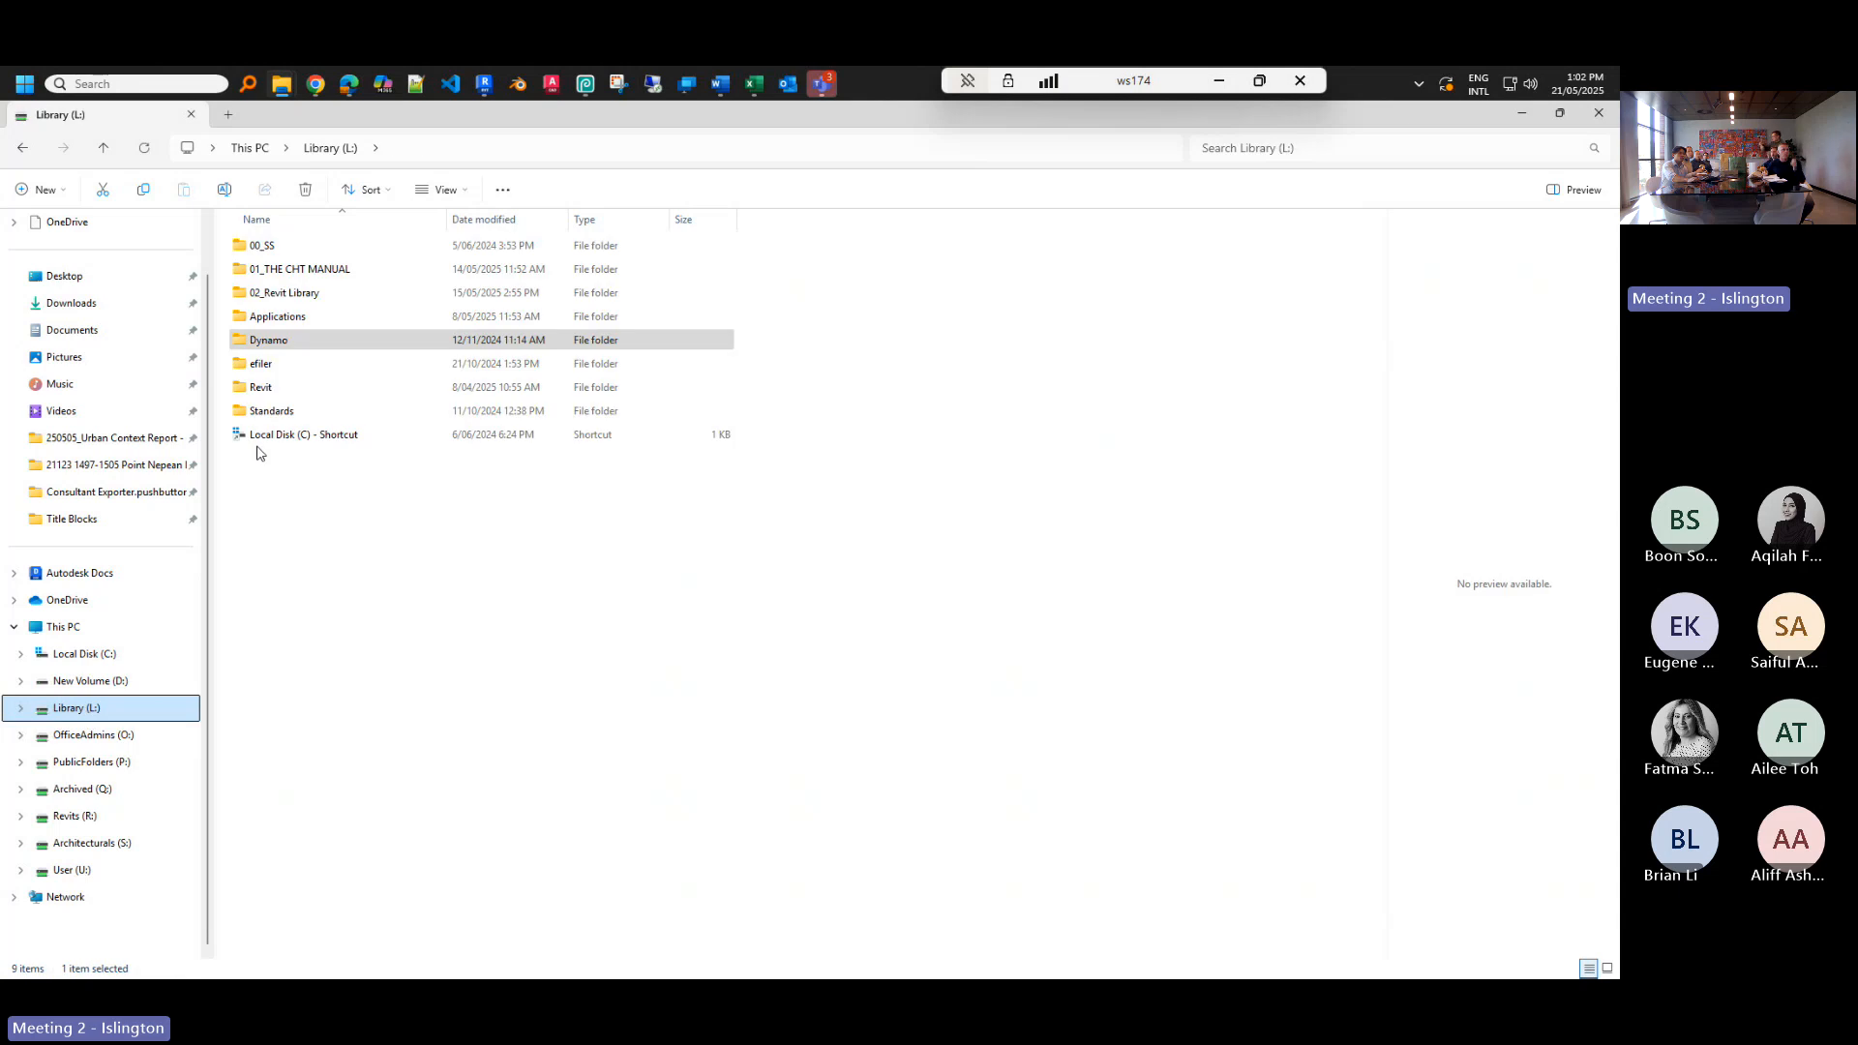
{"action": "left_click", "coordinate": [280, 389]}
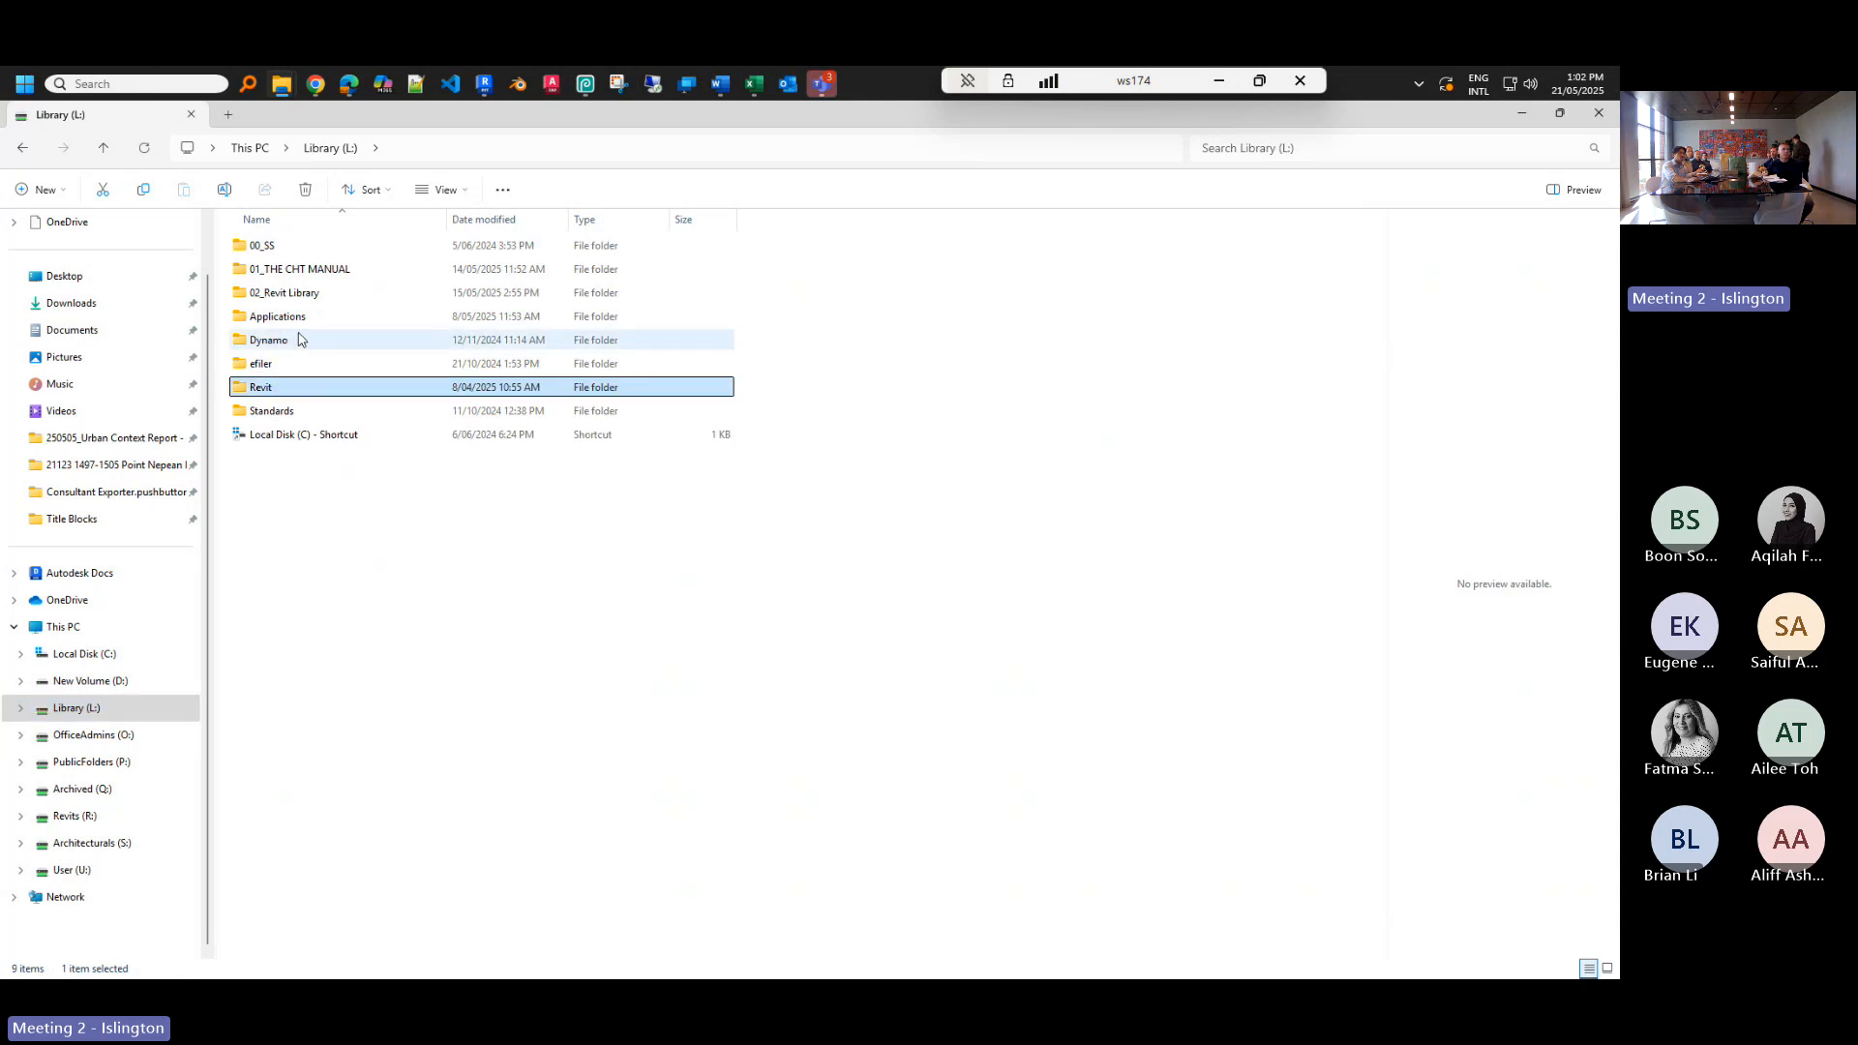
{"action": "double_click", "coordinate": [283, 391]}
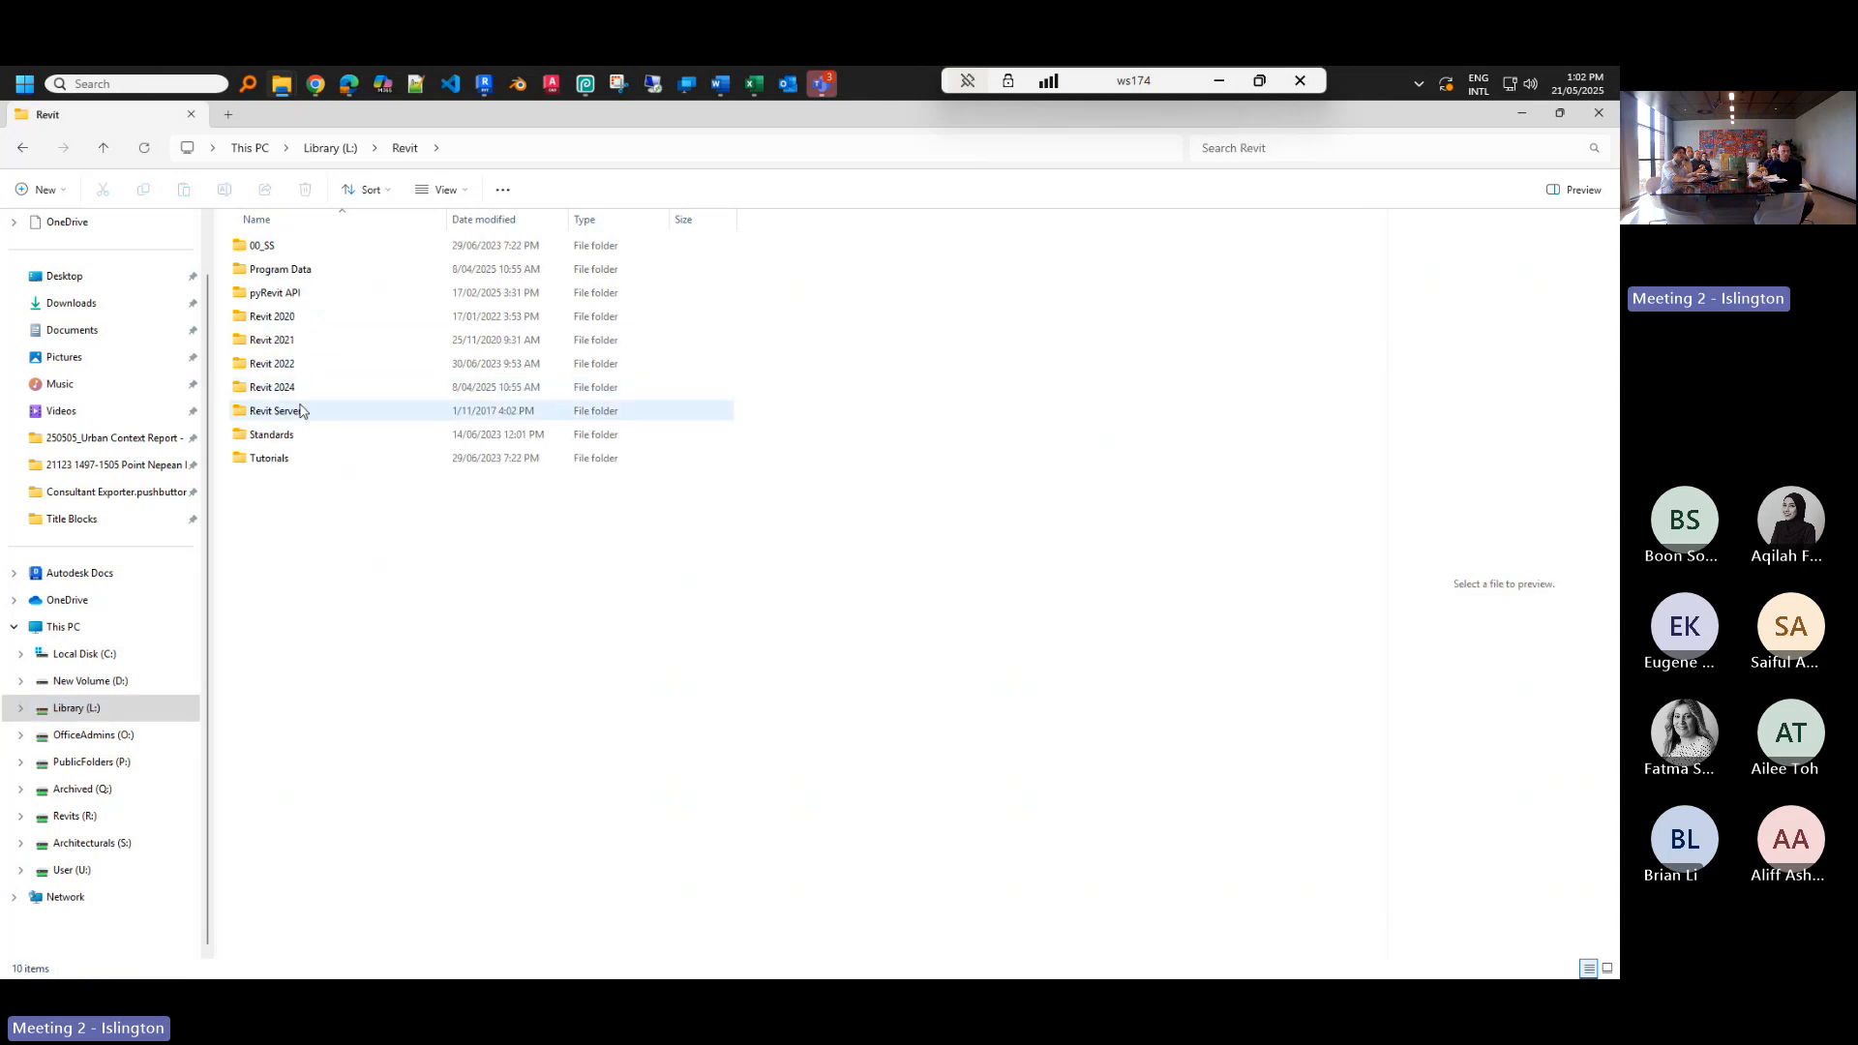
{"action": "double_click", "coordinate": [308, 391]}
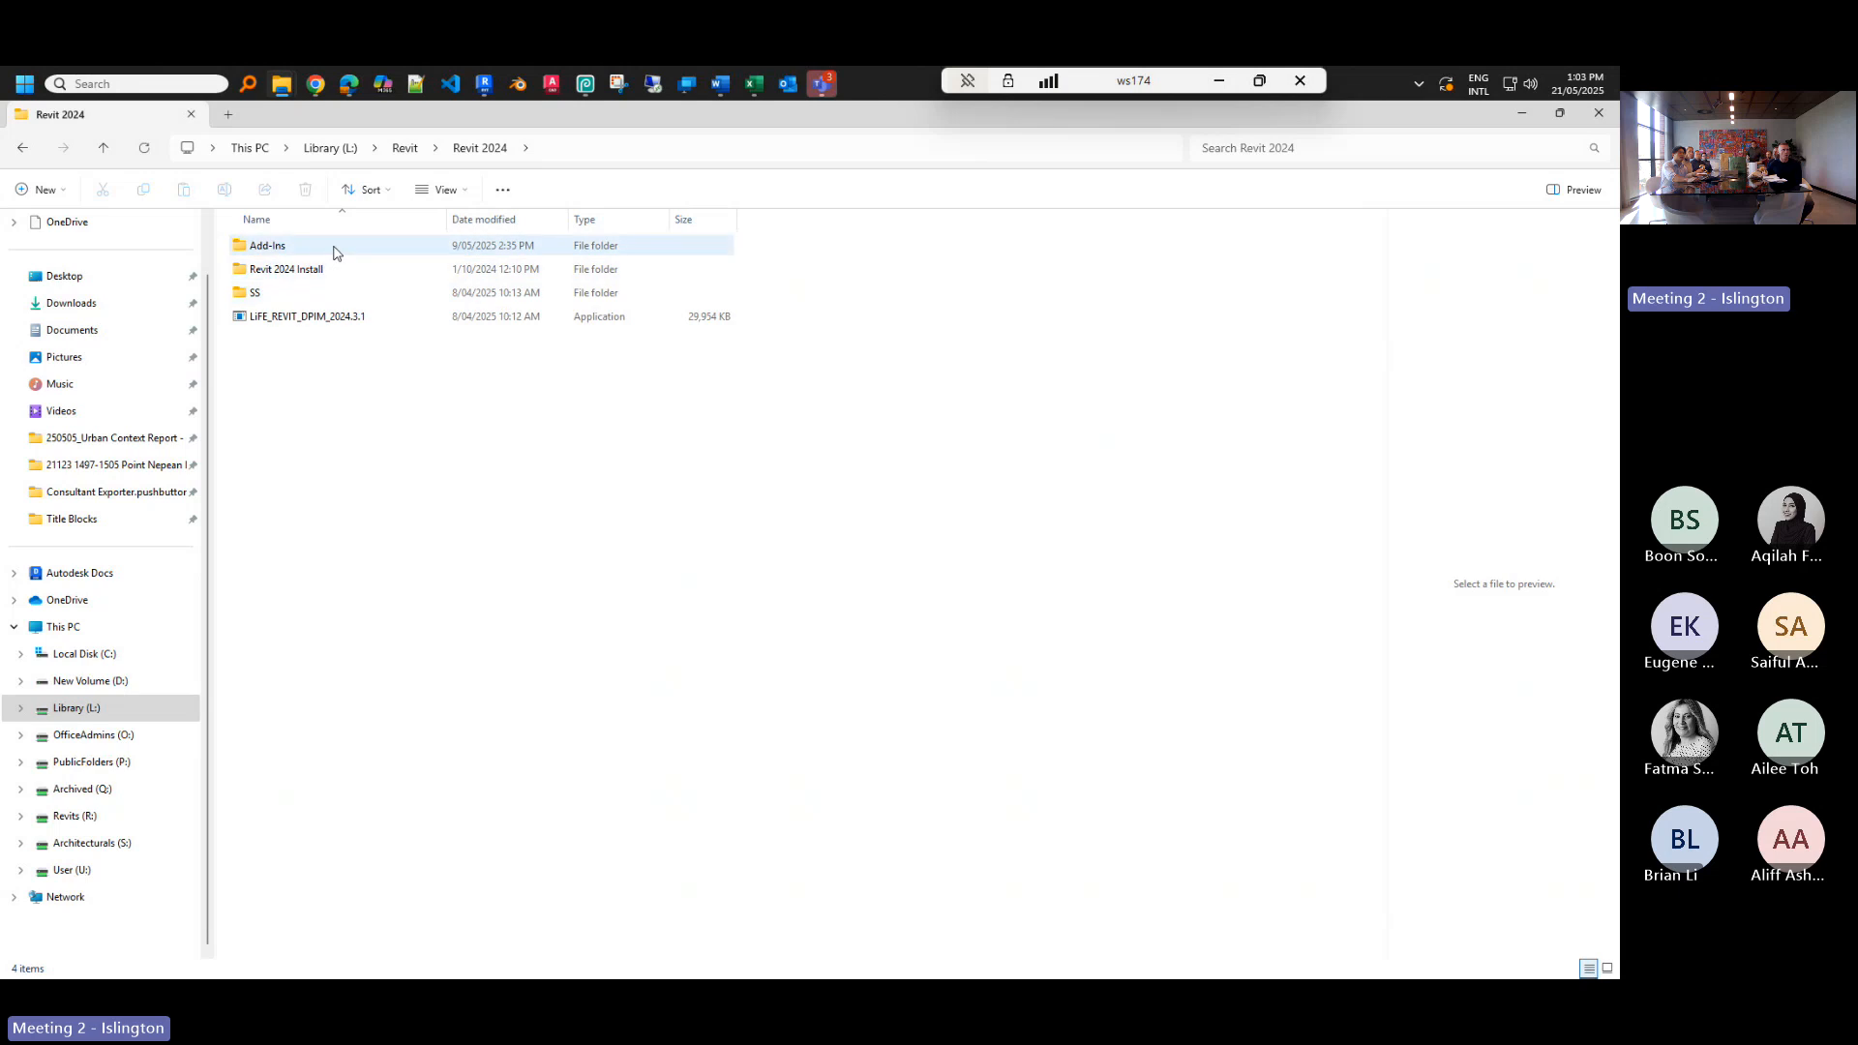
{"action": "double_click", "coordinate": [334, 248]}
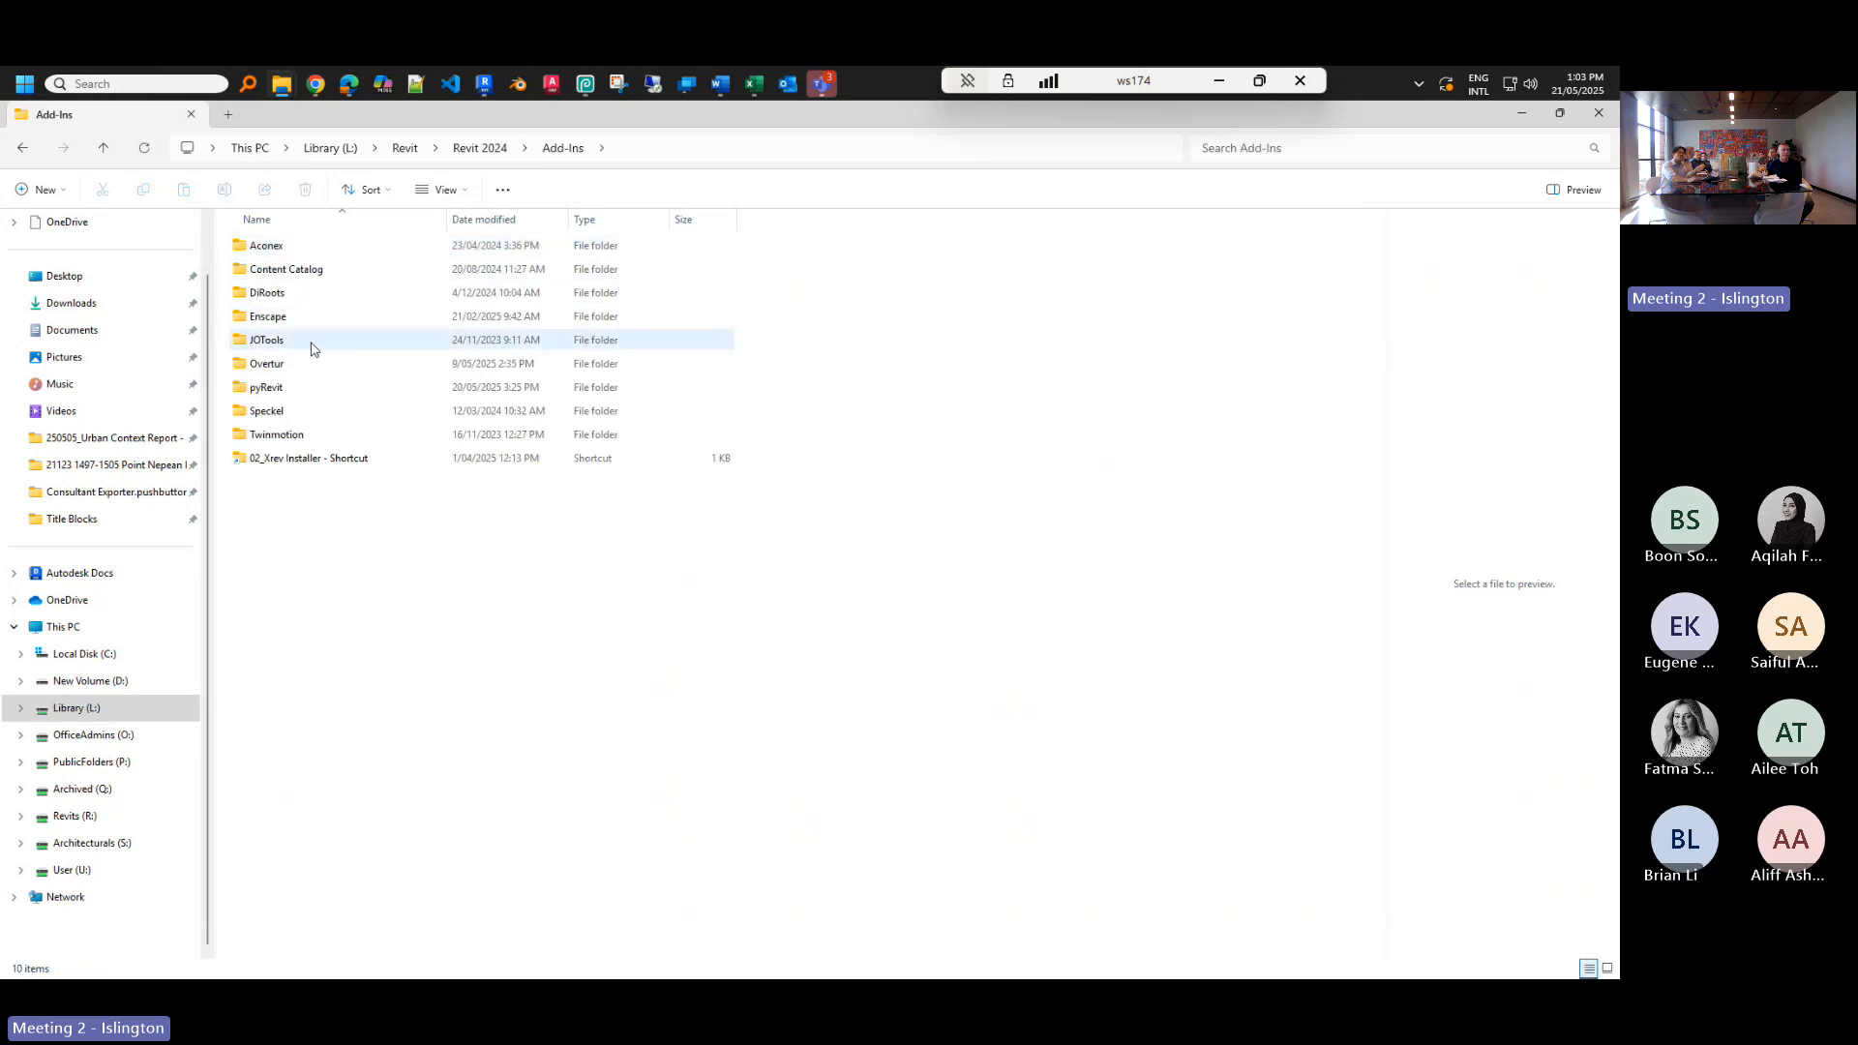
{"action": "double_click", "coordinate": [298, 389]}
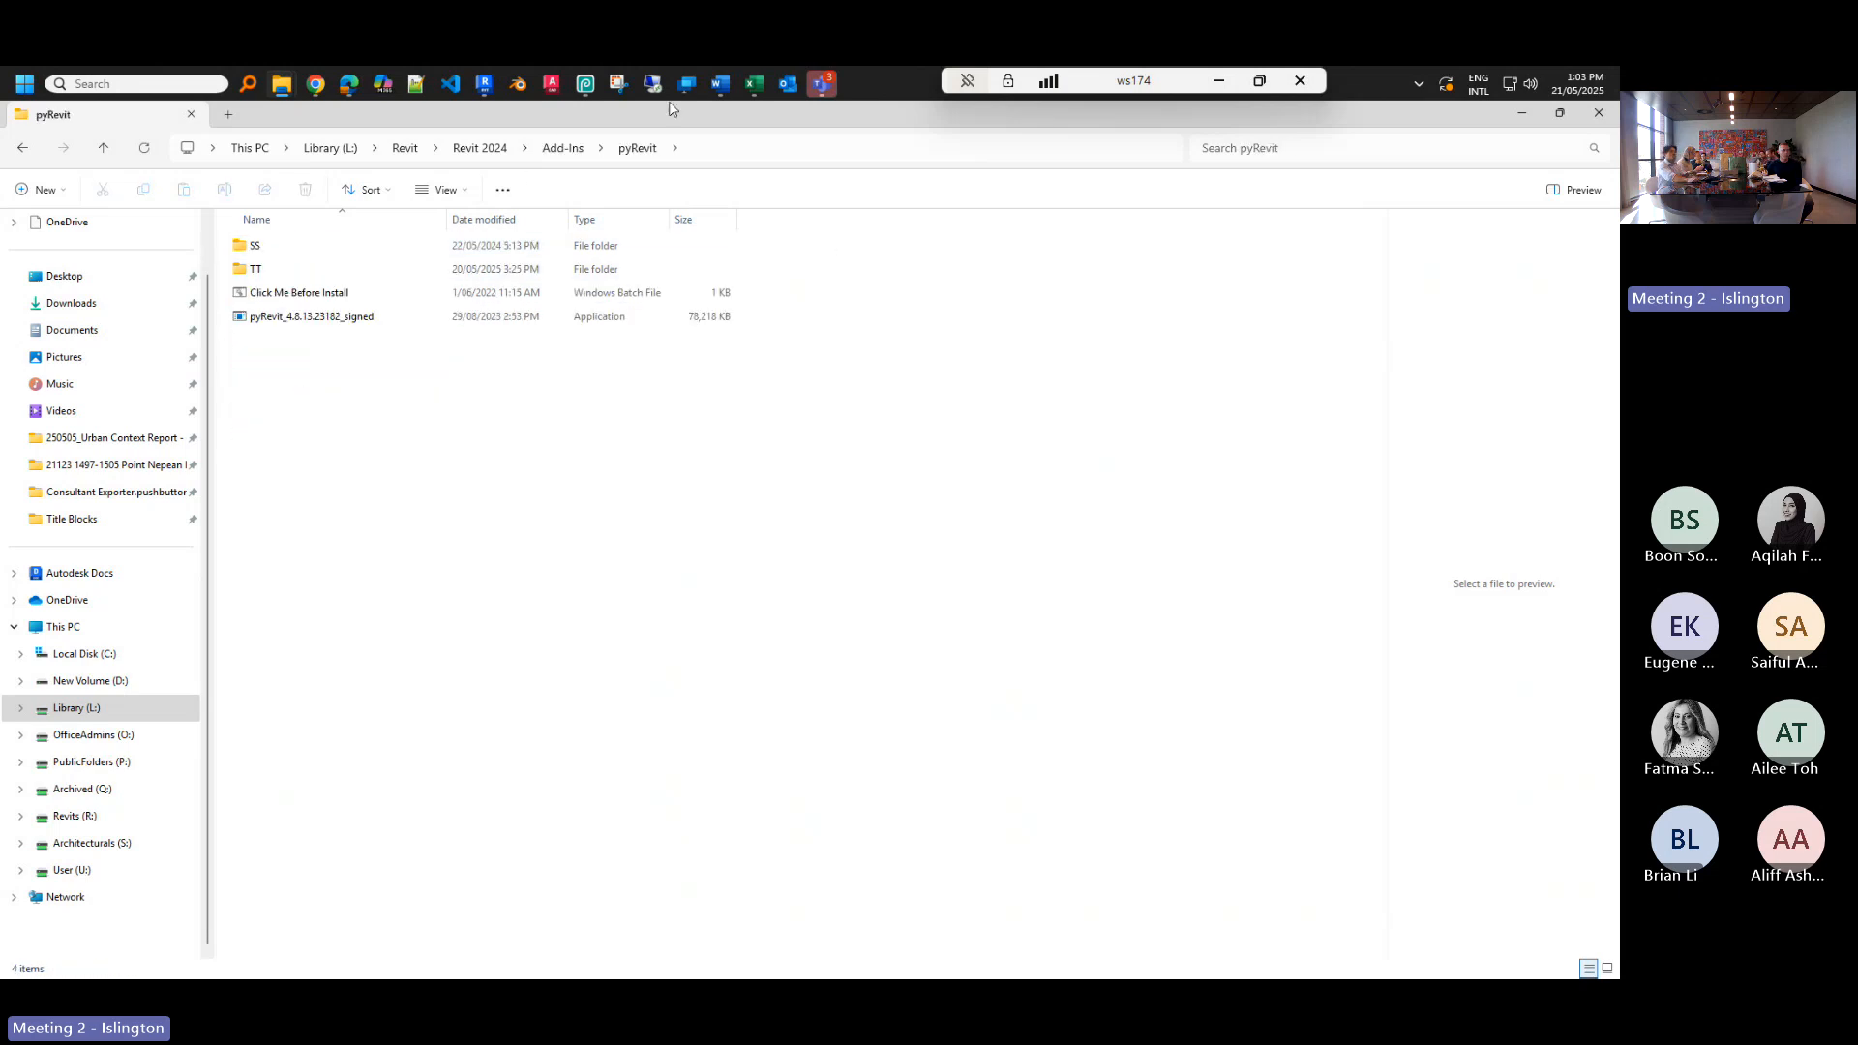
{"action": "left_click", "coordinate": [713, 150]}
{"action": "key", "text": "ctrl+c"}
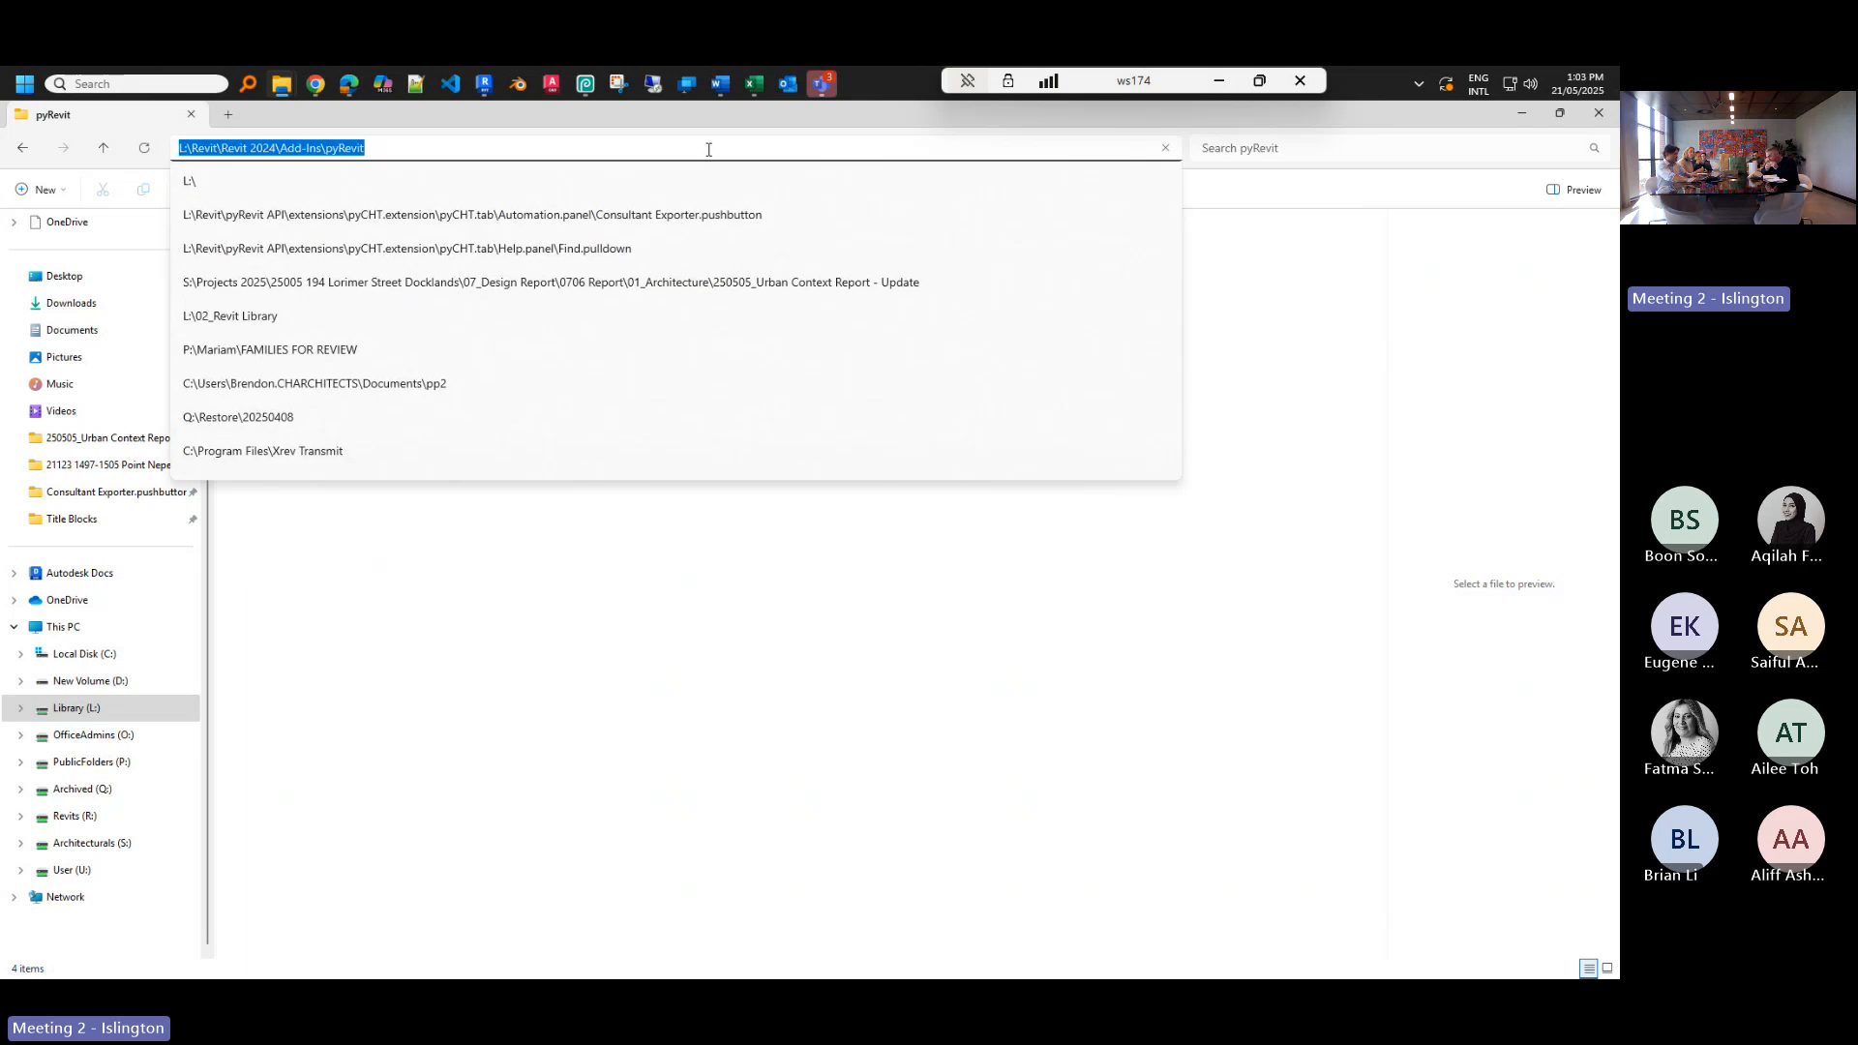
{"action": "left_click", "coordinate": [824, 83]}
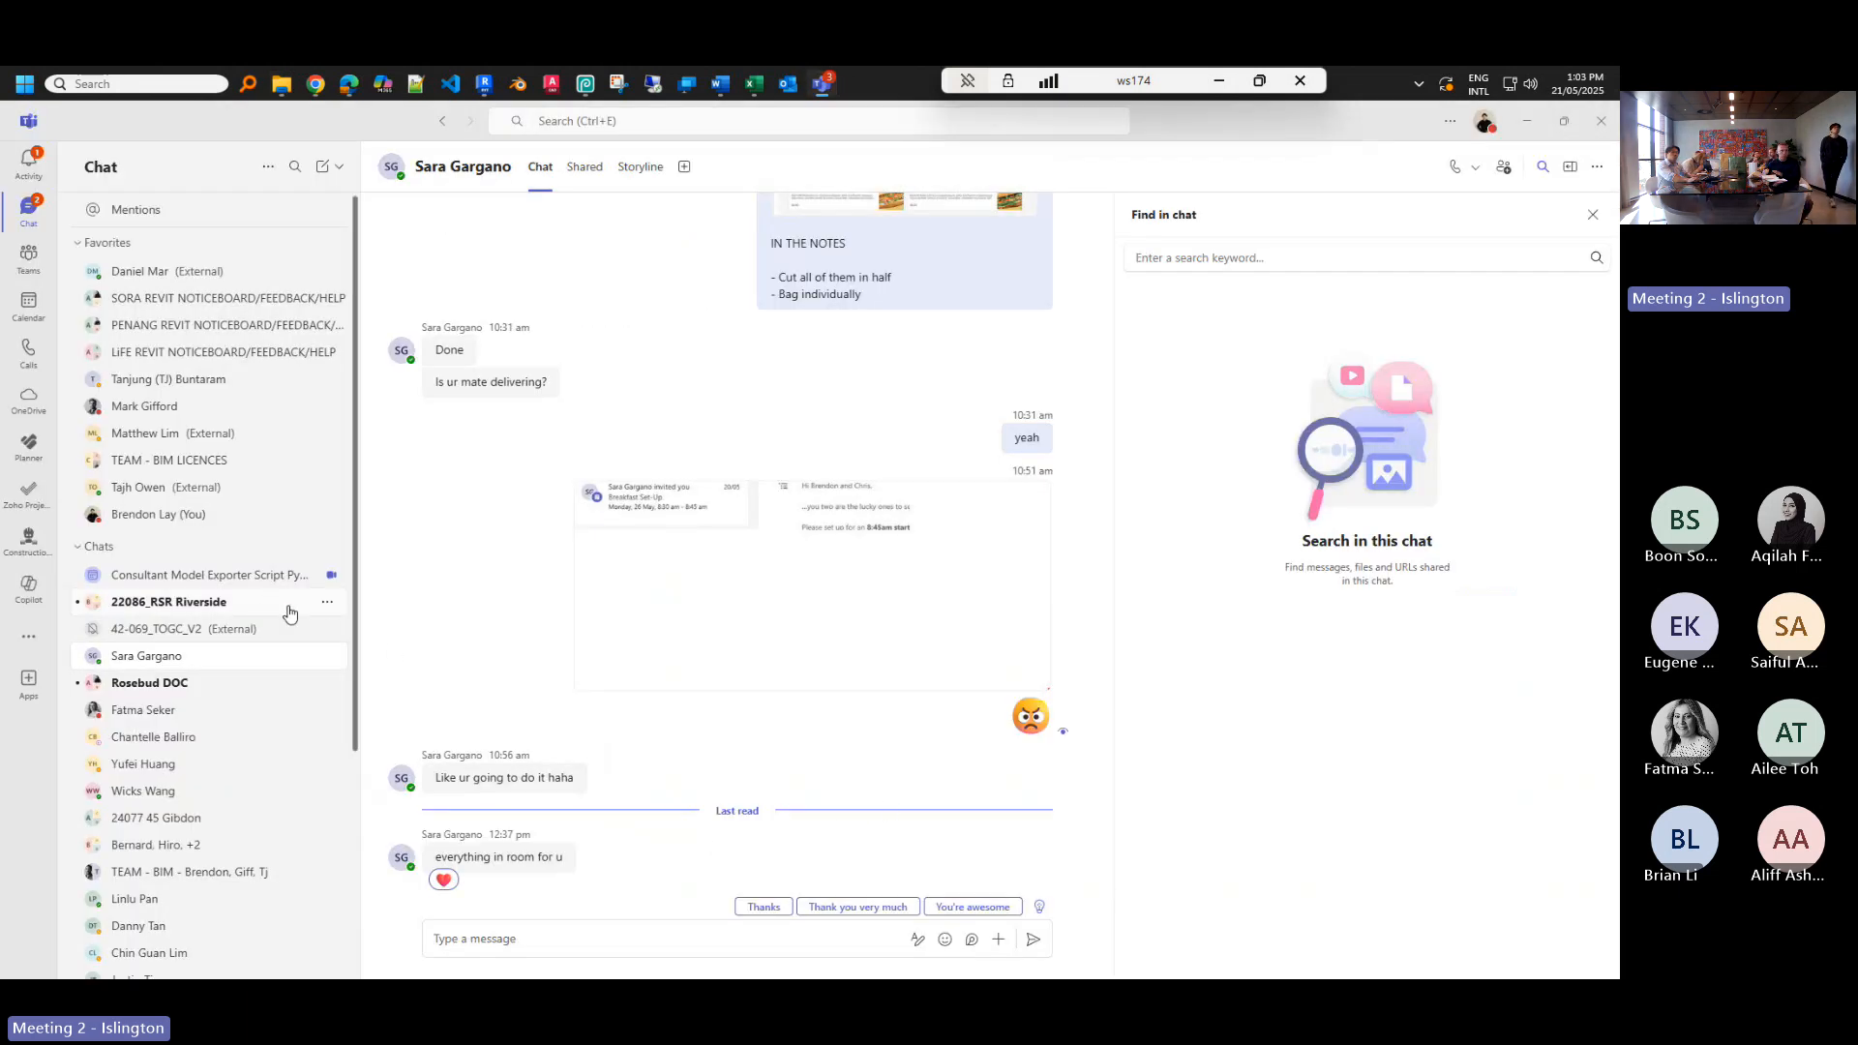
- Post the path L:\Revit\Revit 2024\Add-Ins\pyRevit in the Consultant Model Exporter Script meeting chat
{"action": "left_click", "coordinate": [270, 573]}
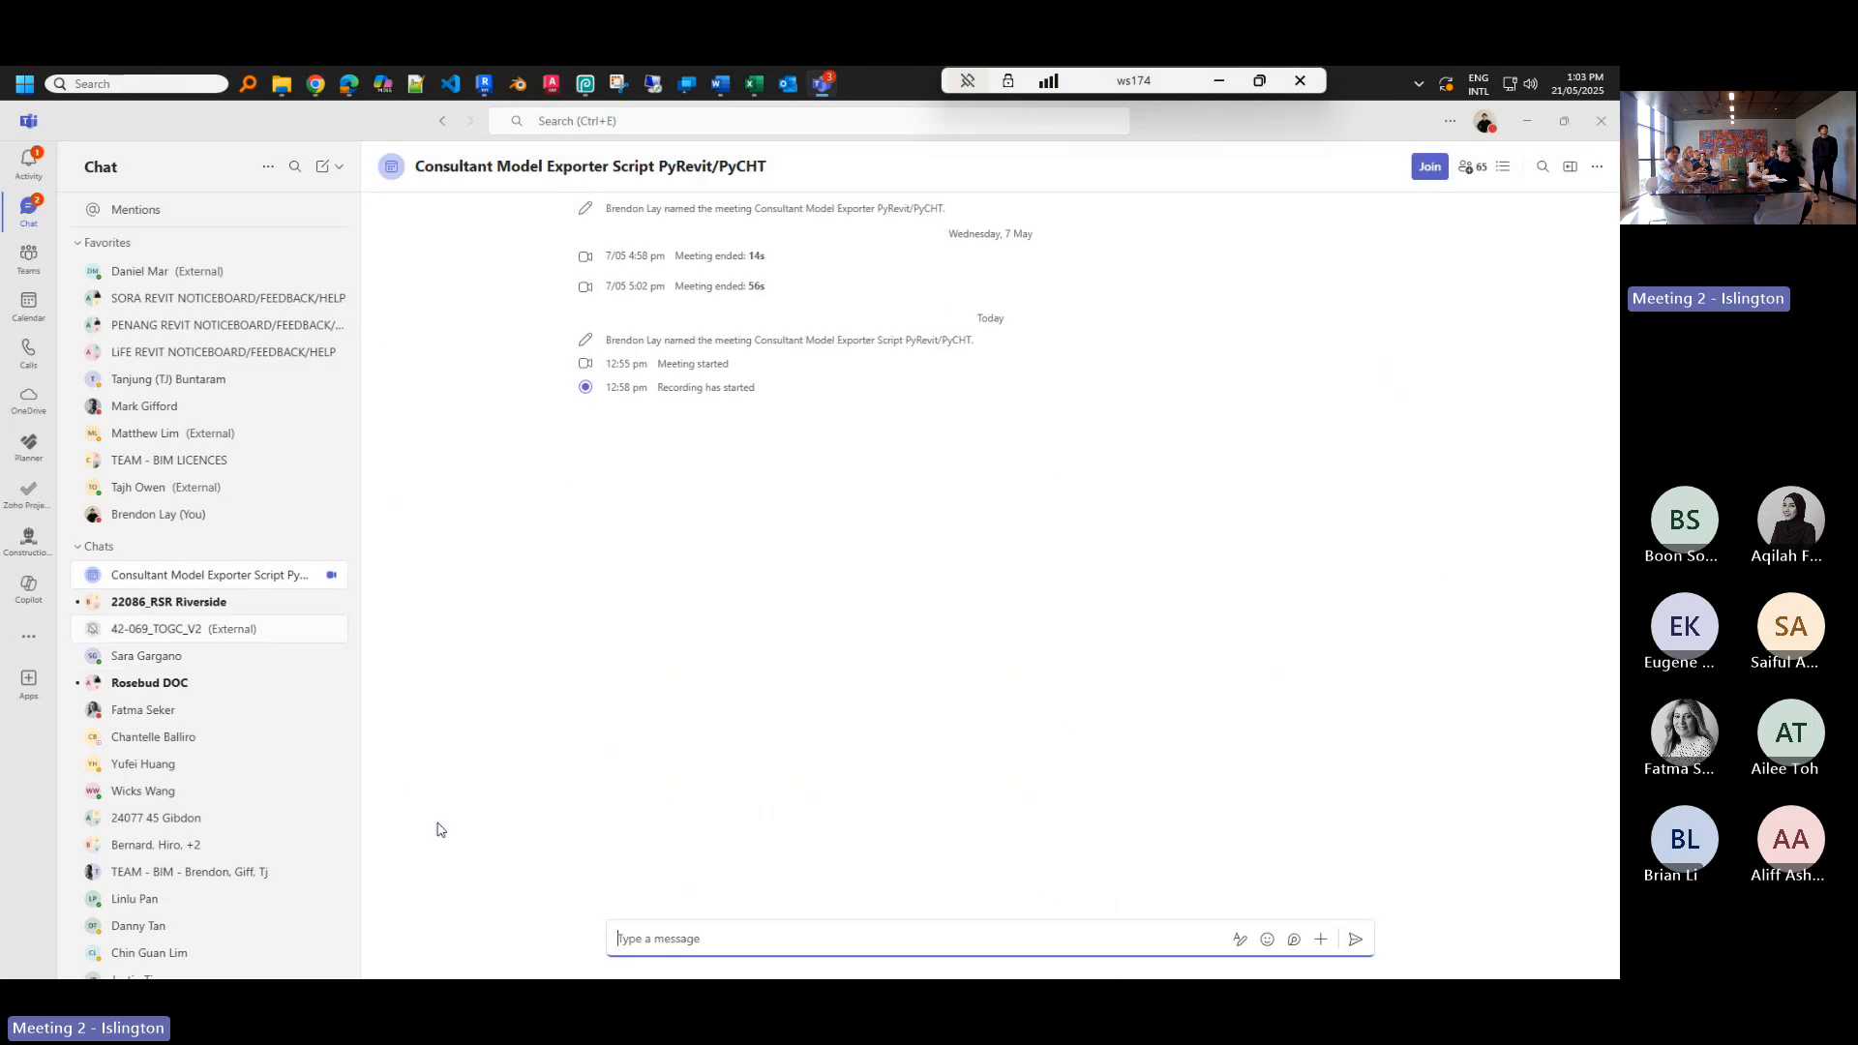
{"action": "key", "text": "ctrl+v"}
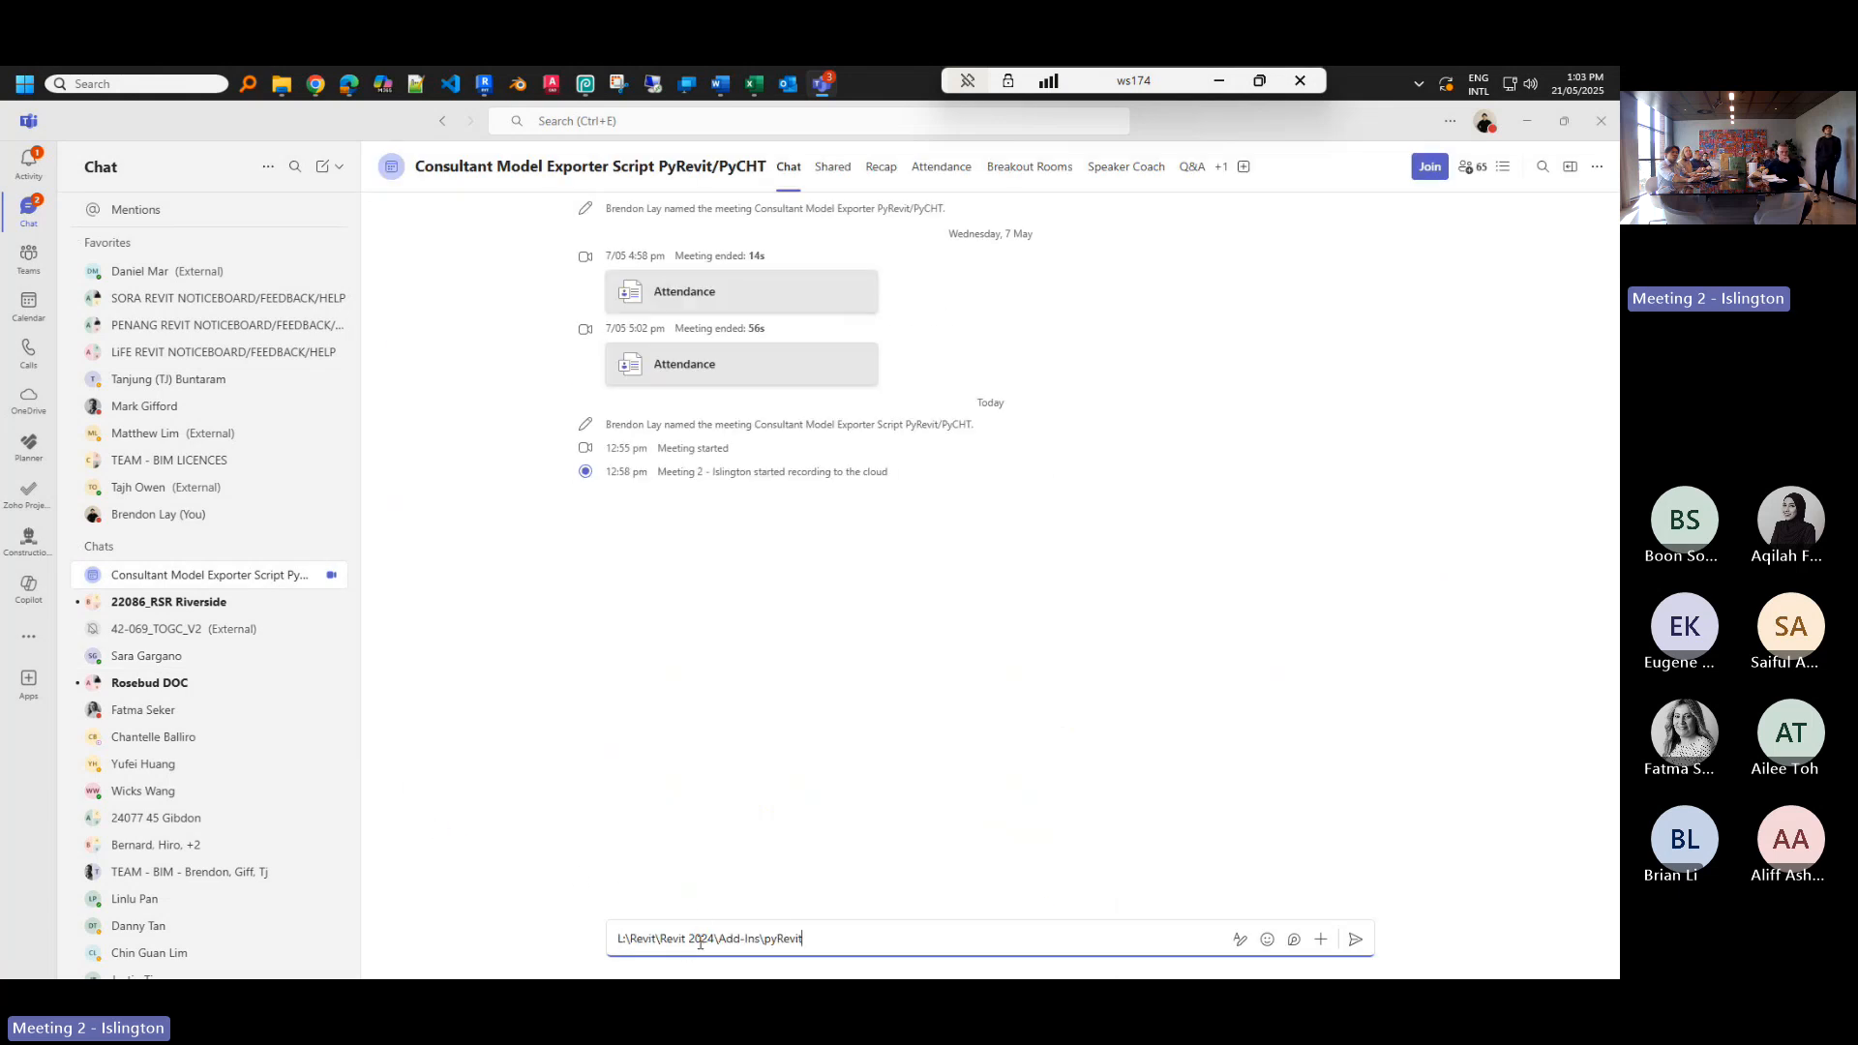
{"action": "key", "text": "Return"}
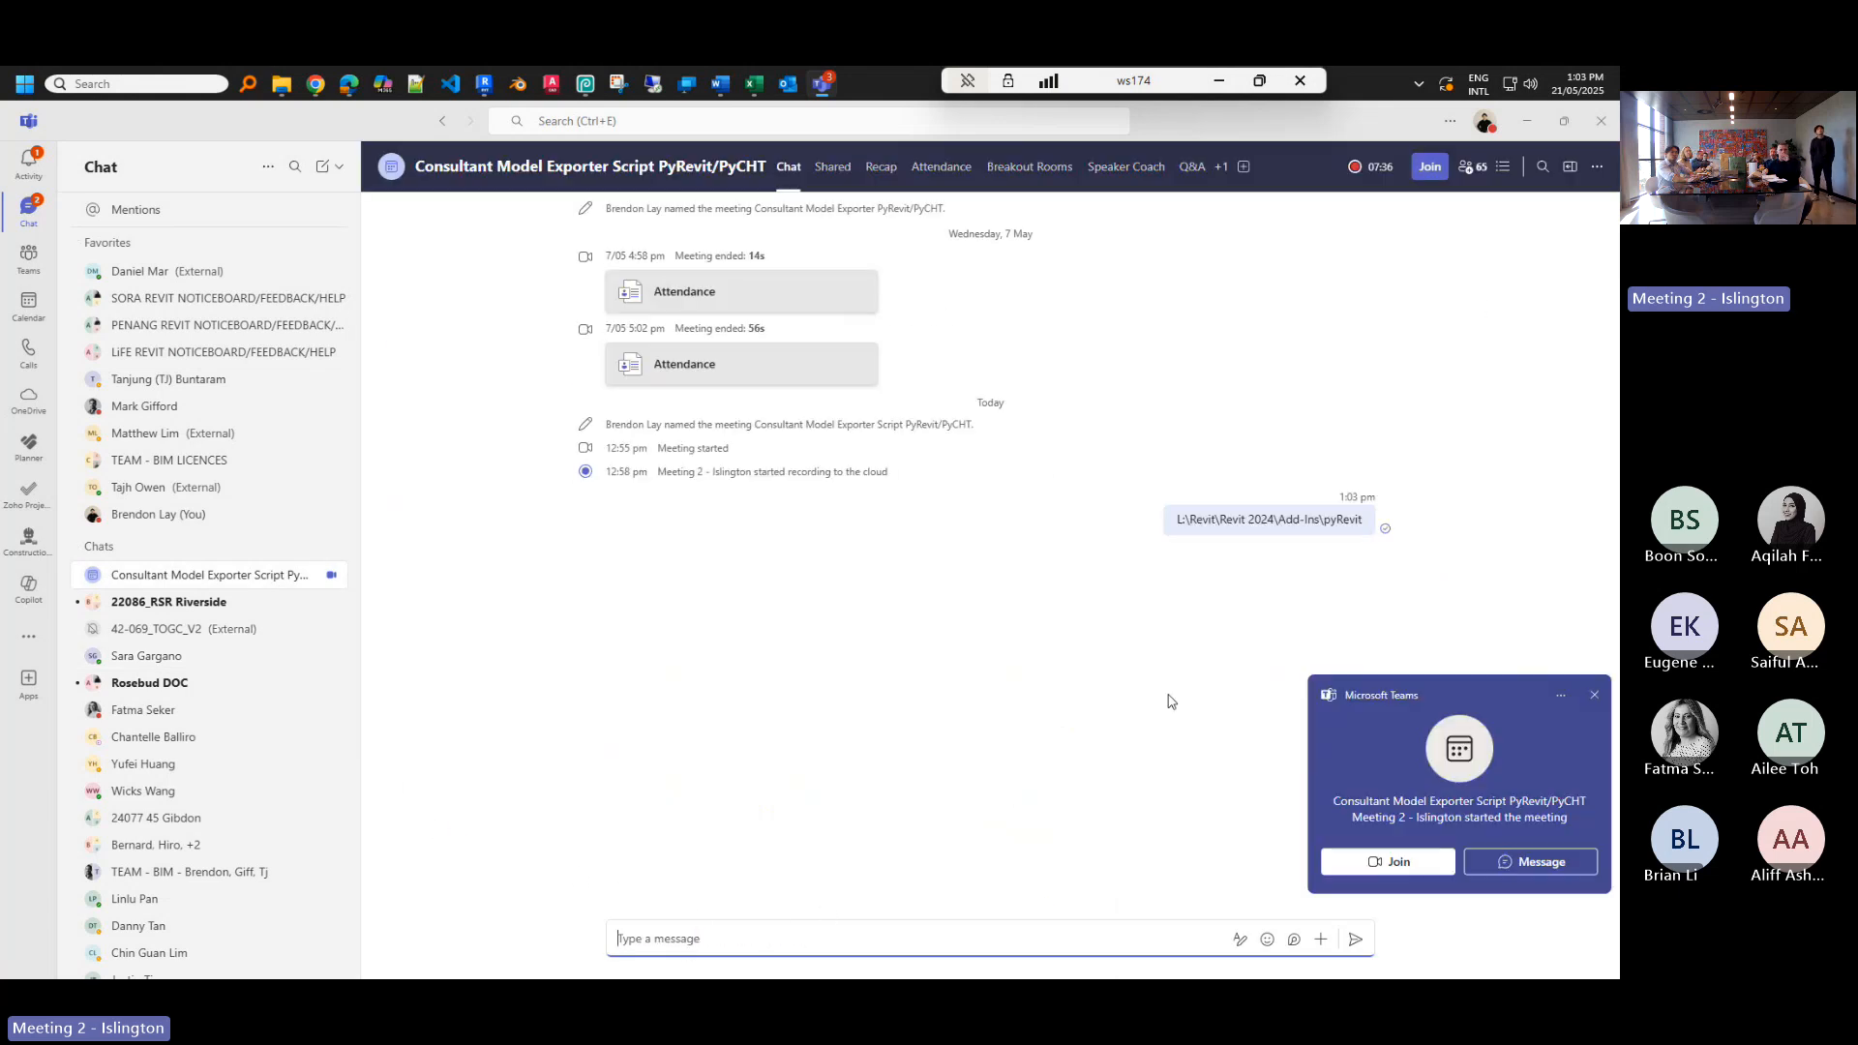
- Bring Revit forward, dismiss the Teams meeting notification, and expand pyRevit's extra commands
{"action": "left_click", "coordinate": [1526, 121]}
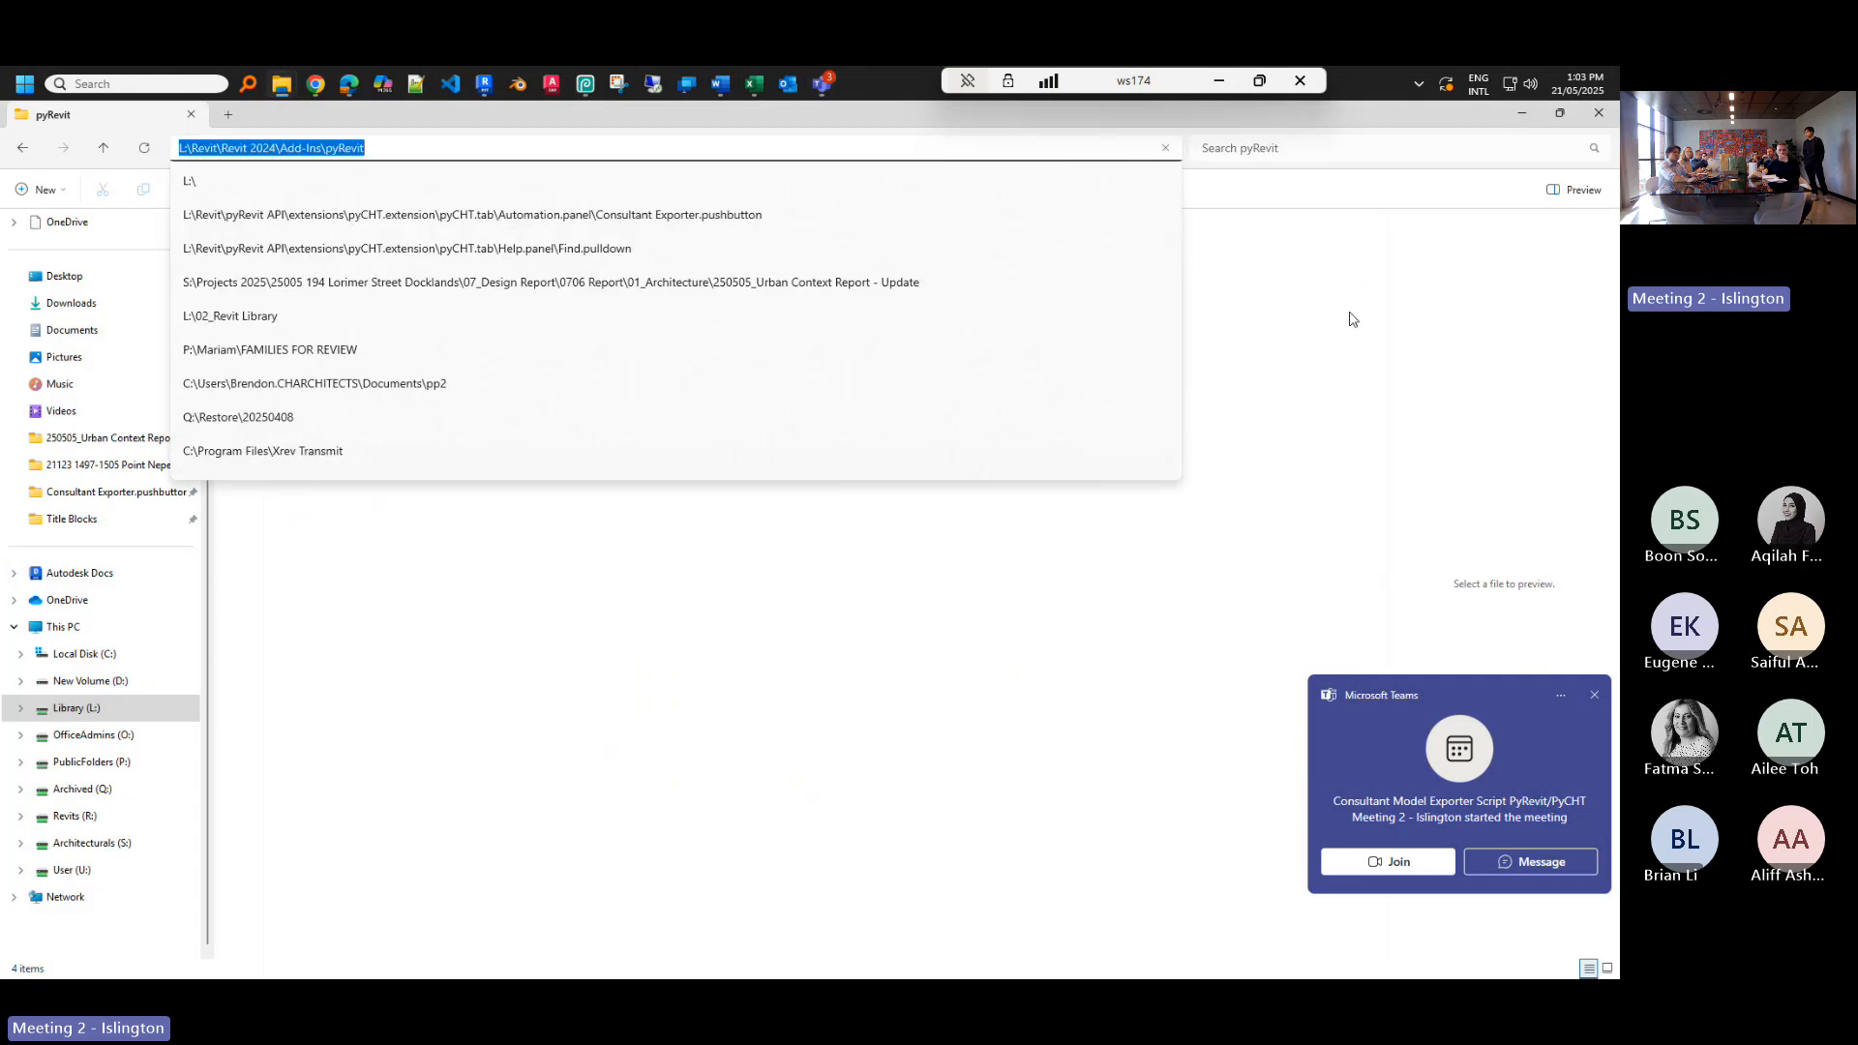
{"action": "left_click", "coordinate": [1522, 115]}
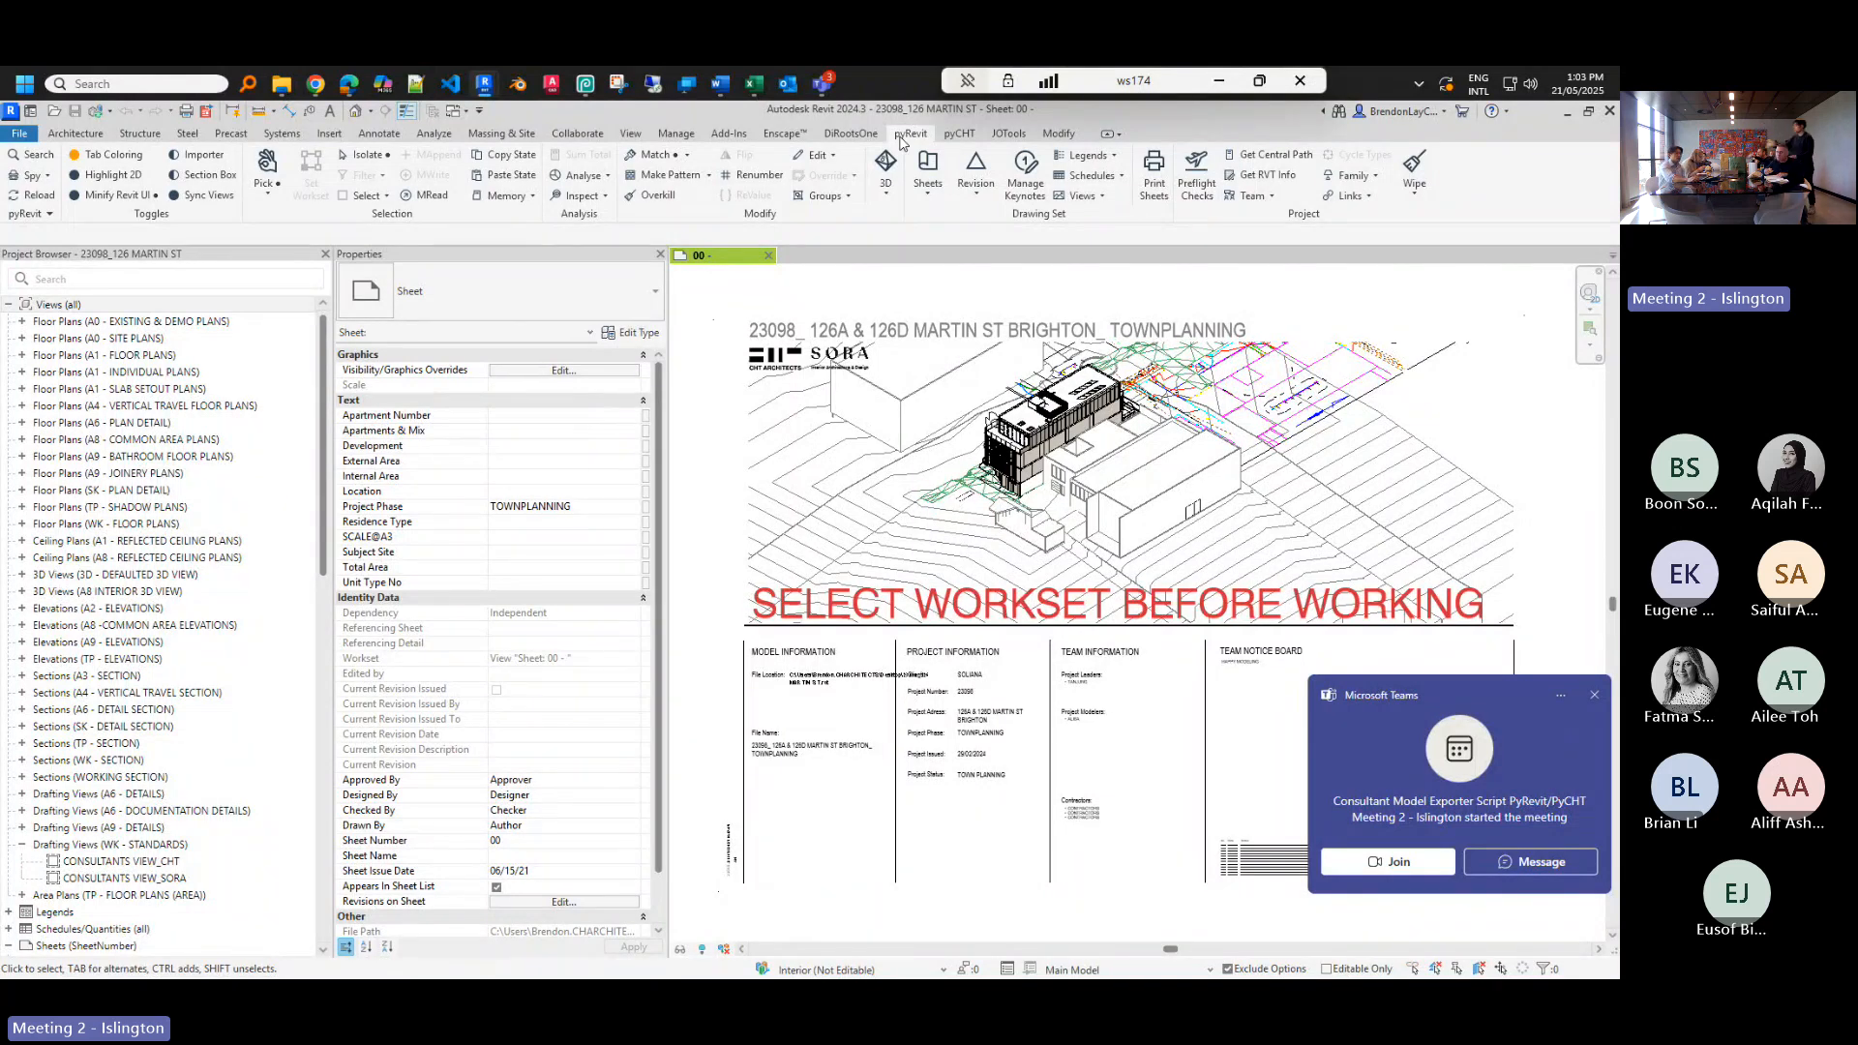
{"action": "left_click", "coordinate": [1593, 695]}
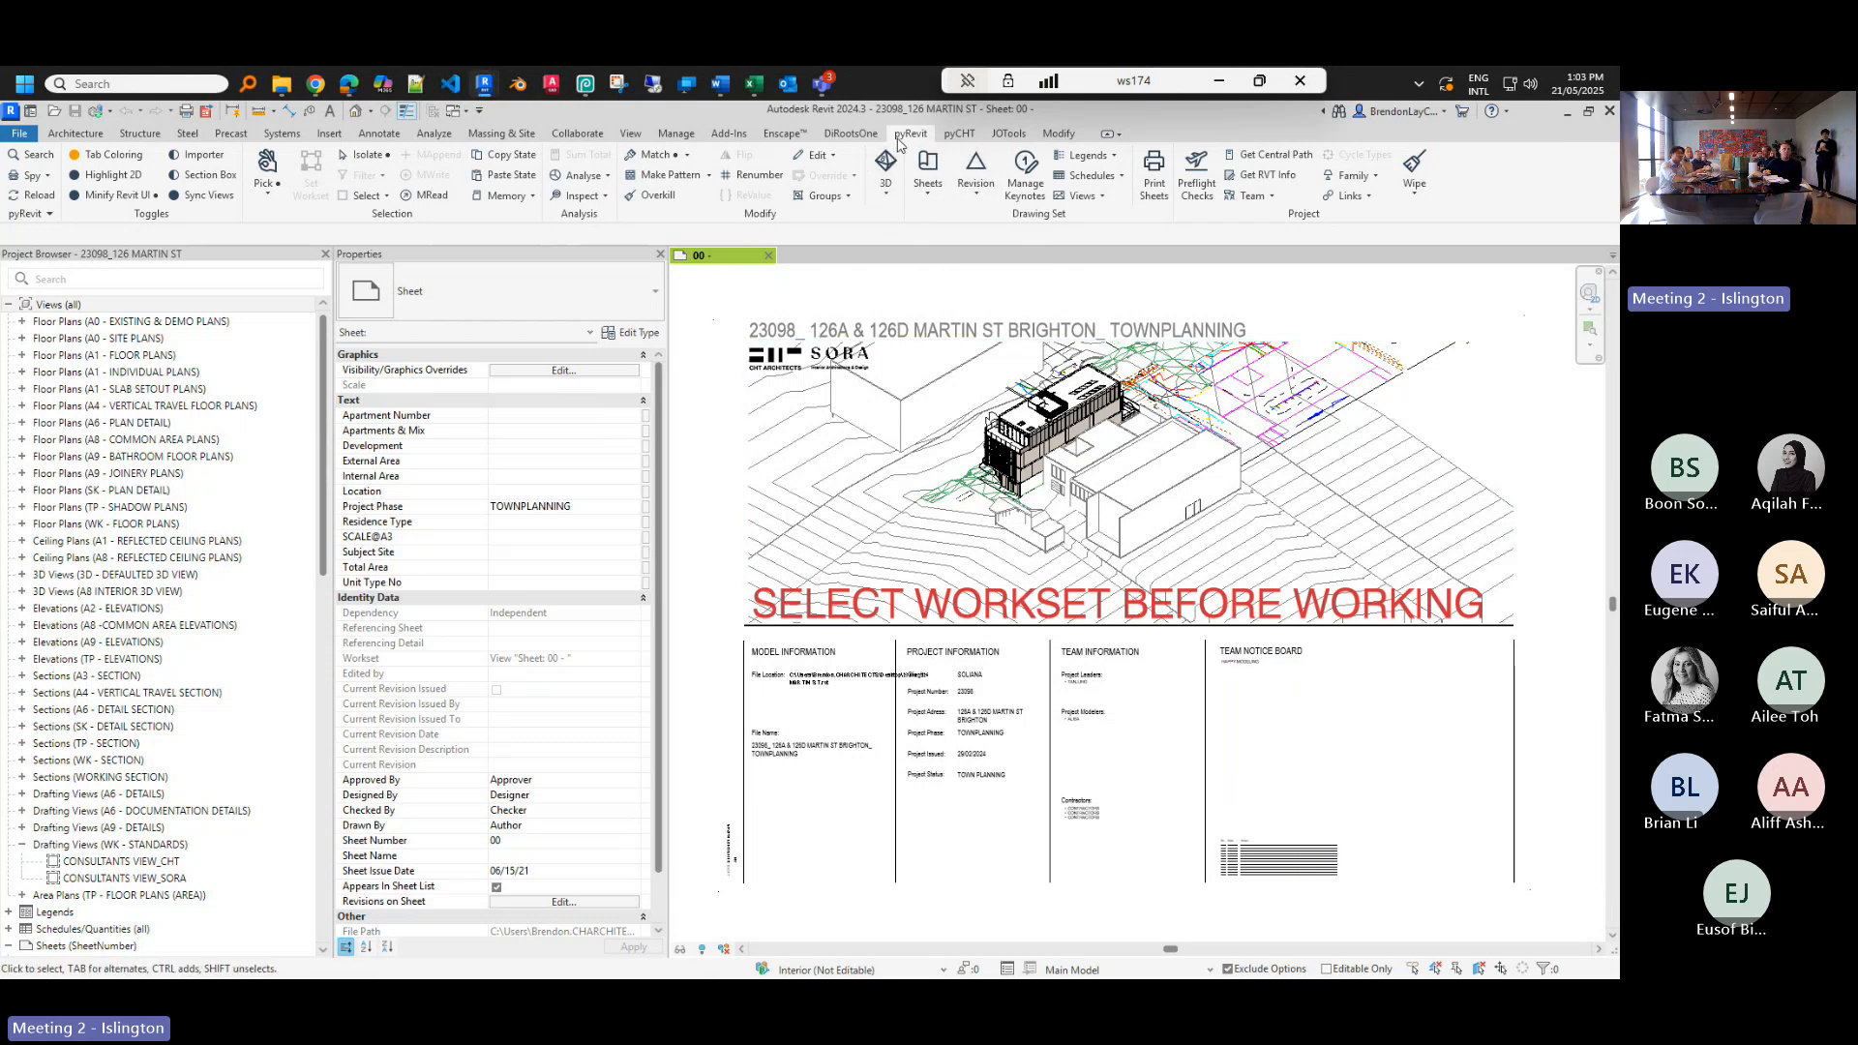
{"action": "left_click", "coordinate": [43, 215]}
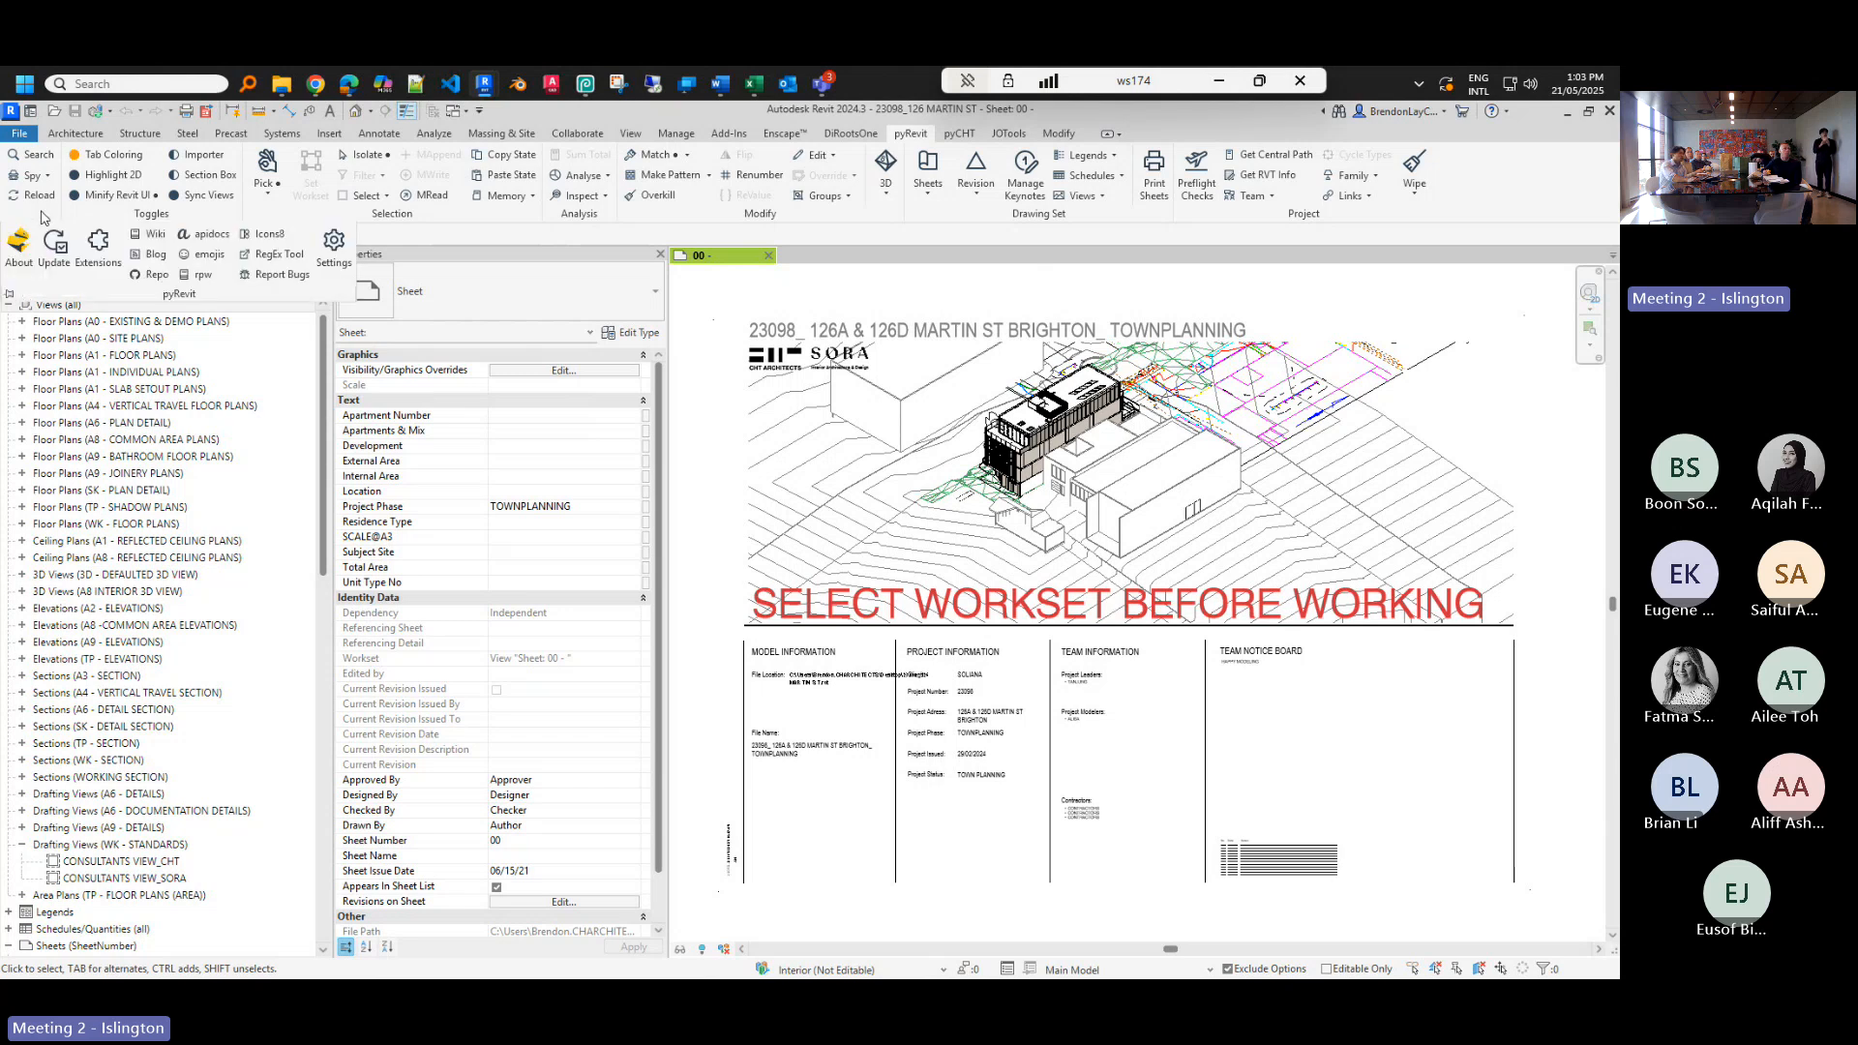
- Add L:\Revit\pyRevit API\extensions as a custom extension directory in pyRevit Settings
{"action": "left_click", "coordinate": [325, 248]}
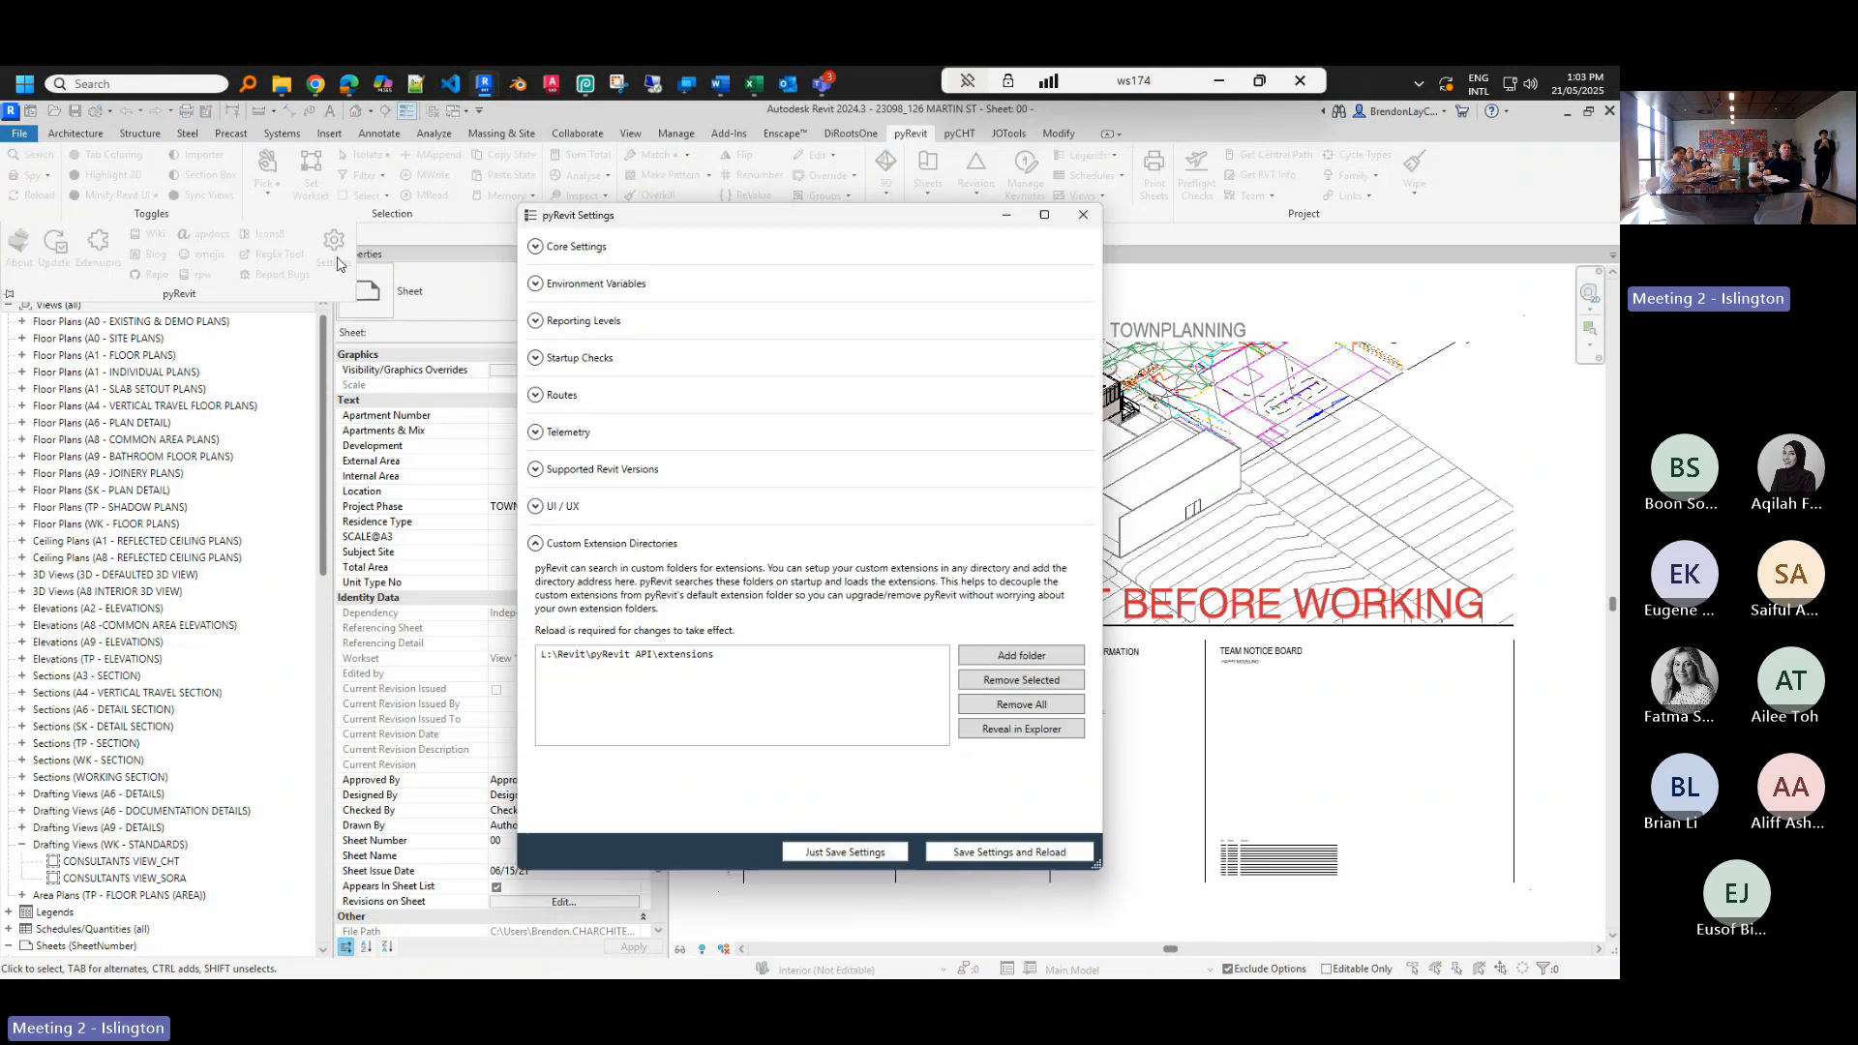
{"action": "left_click", "coordinate": [653, 662]}
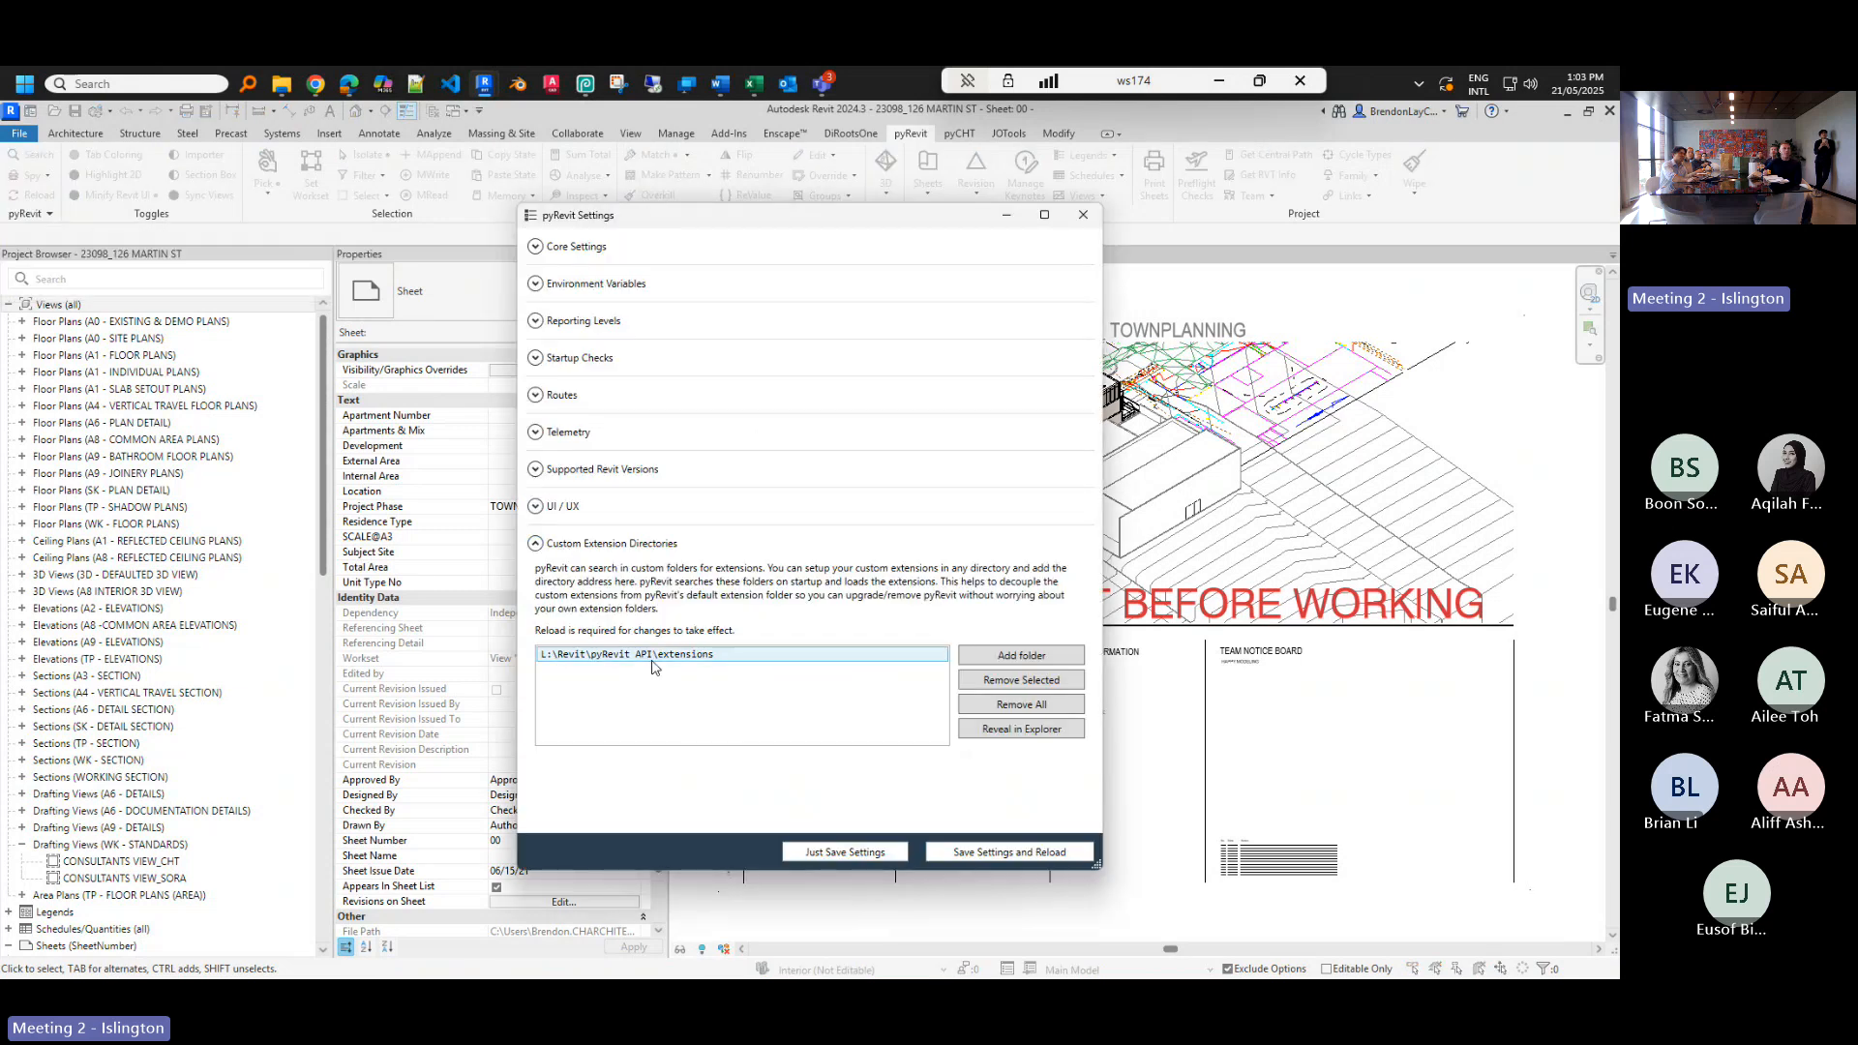
{"action": "left_click", "coordinate": [1034, 665]}
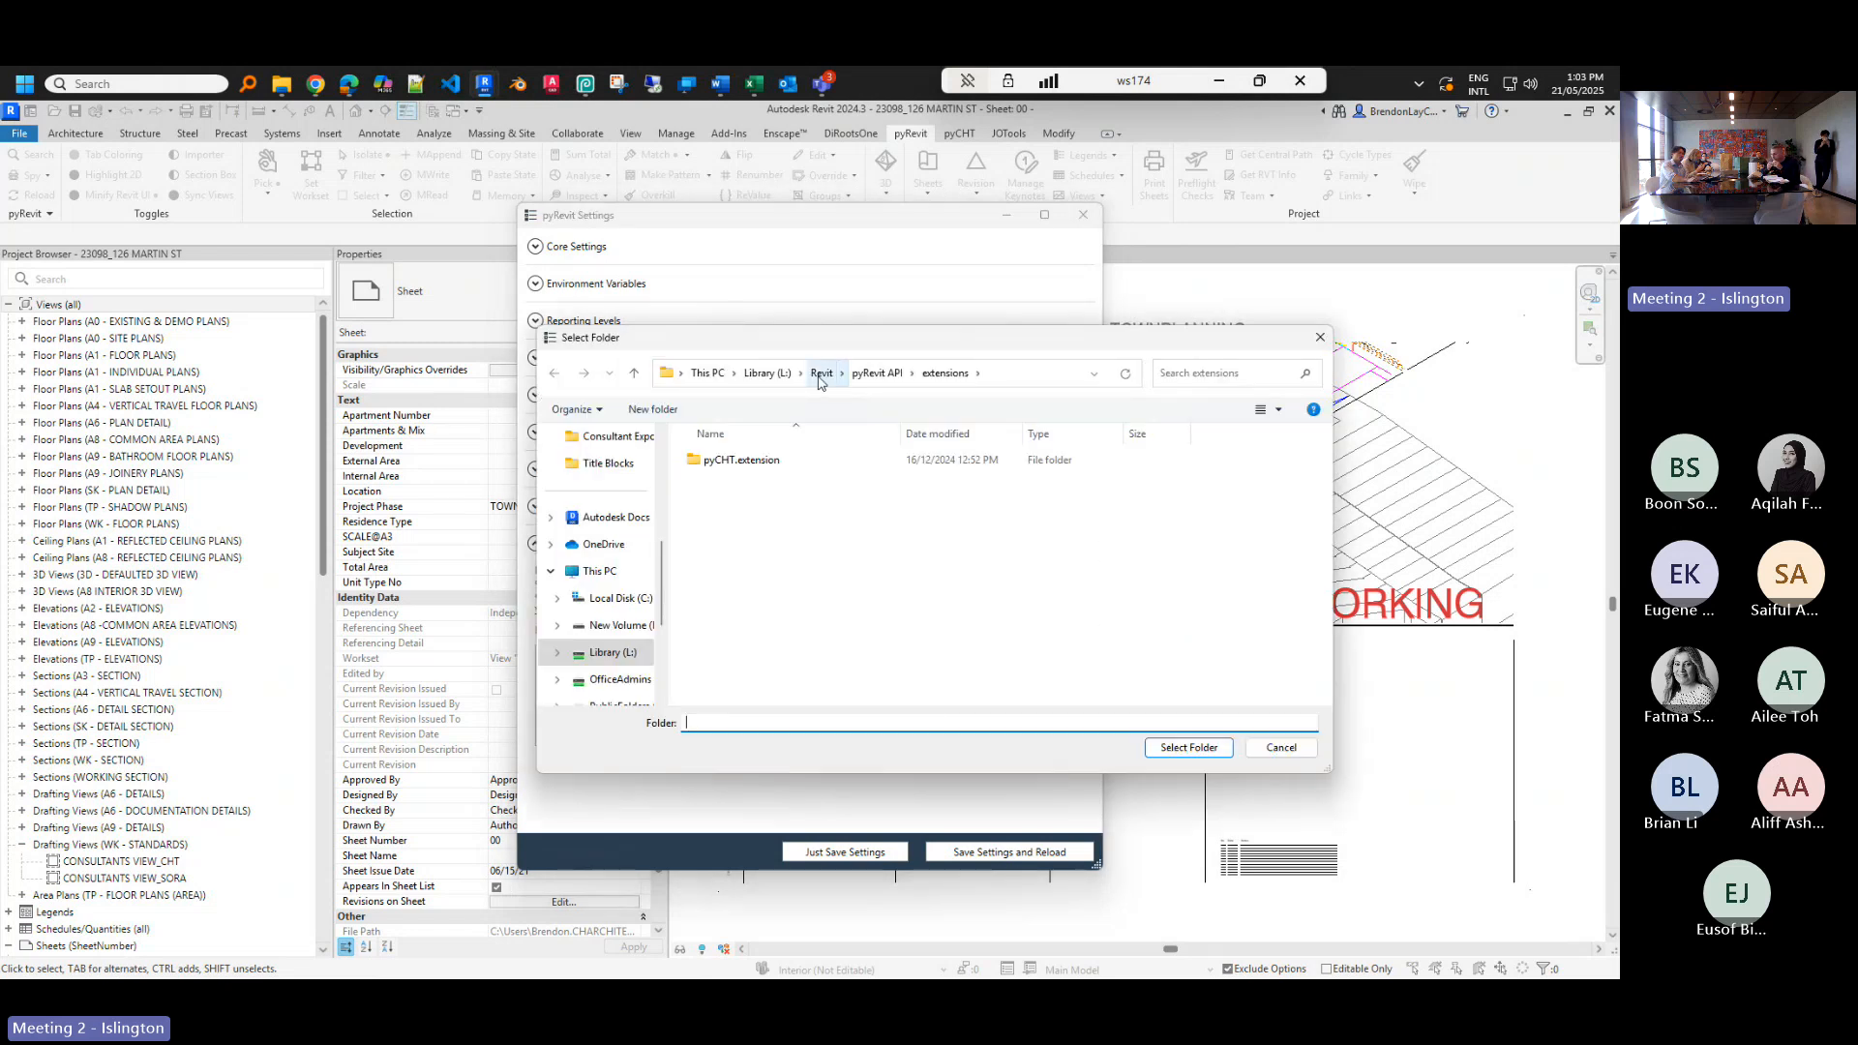
{"action": "left_click", "coordinate": [821, 373]}
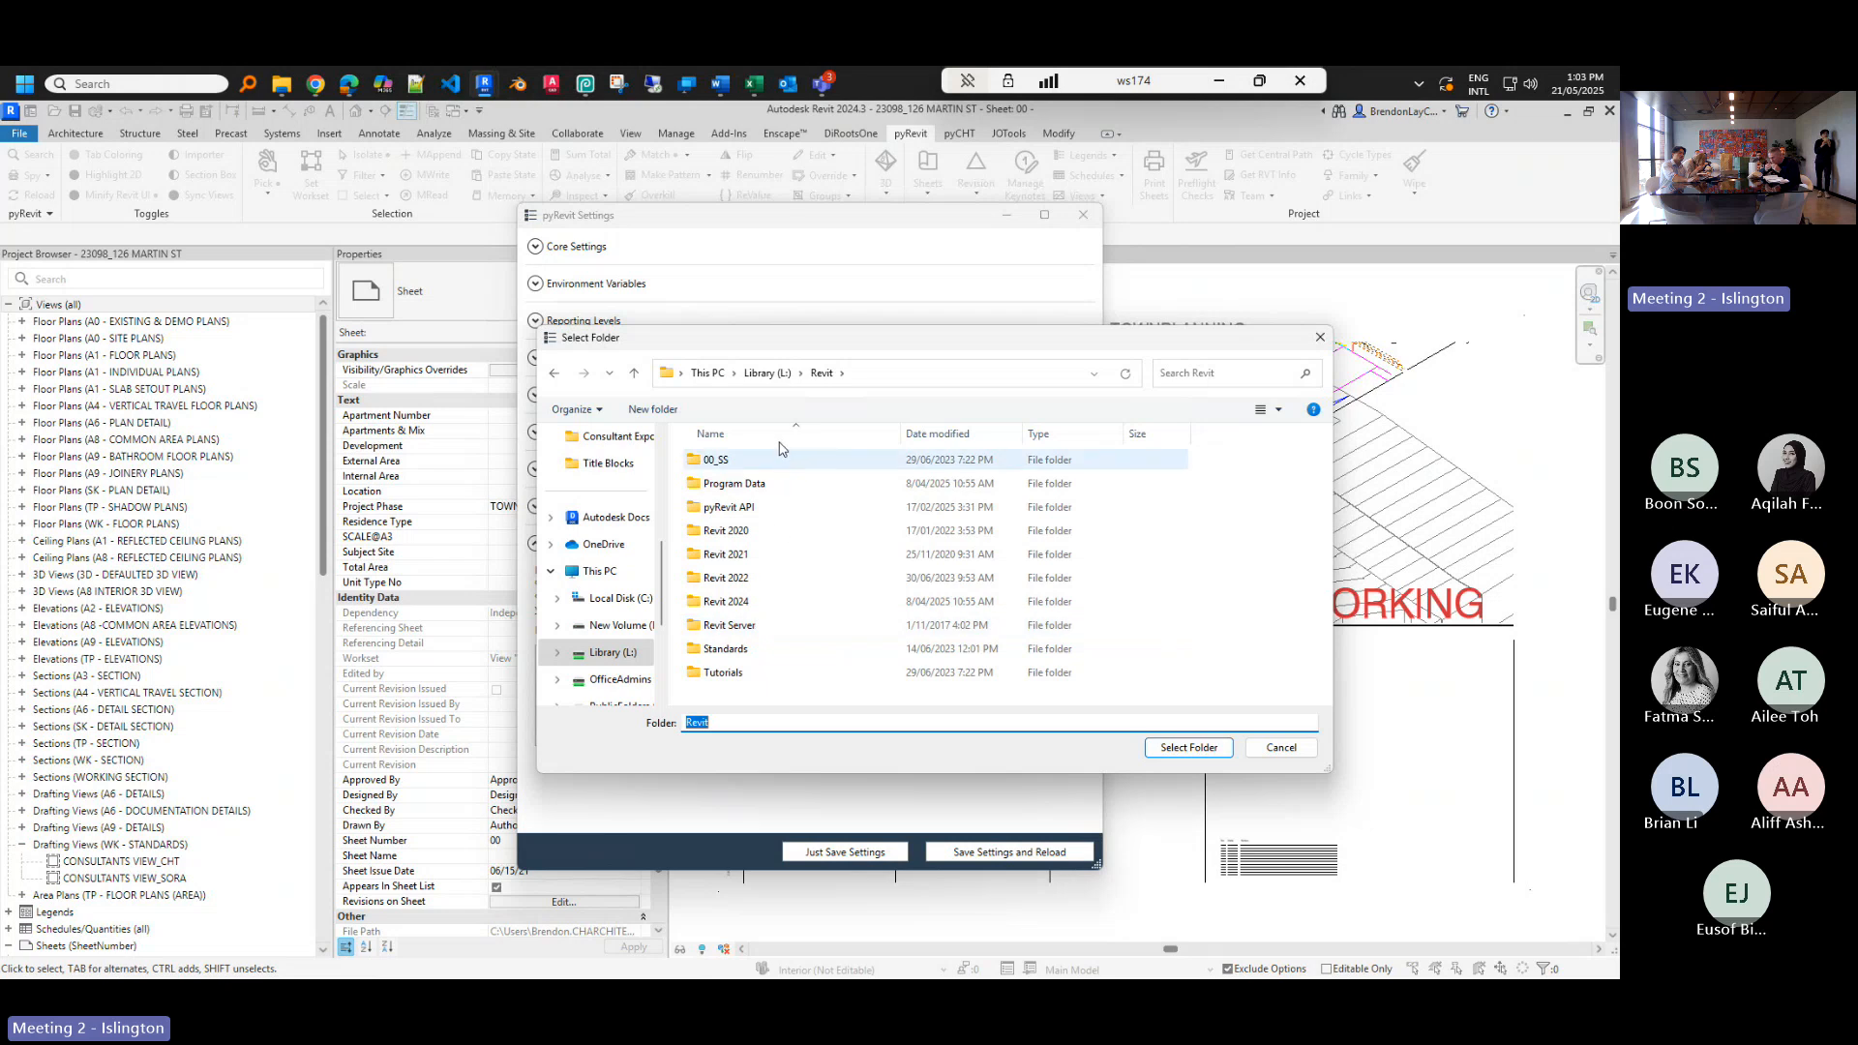
{"action": "left_click", "coordinate": [767, 373]}
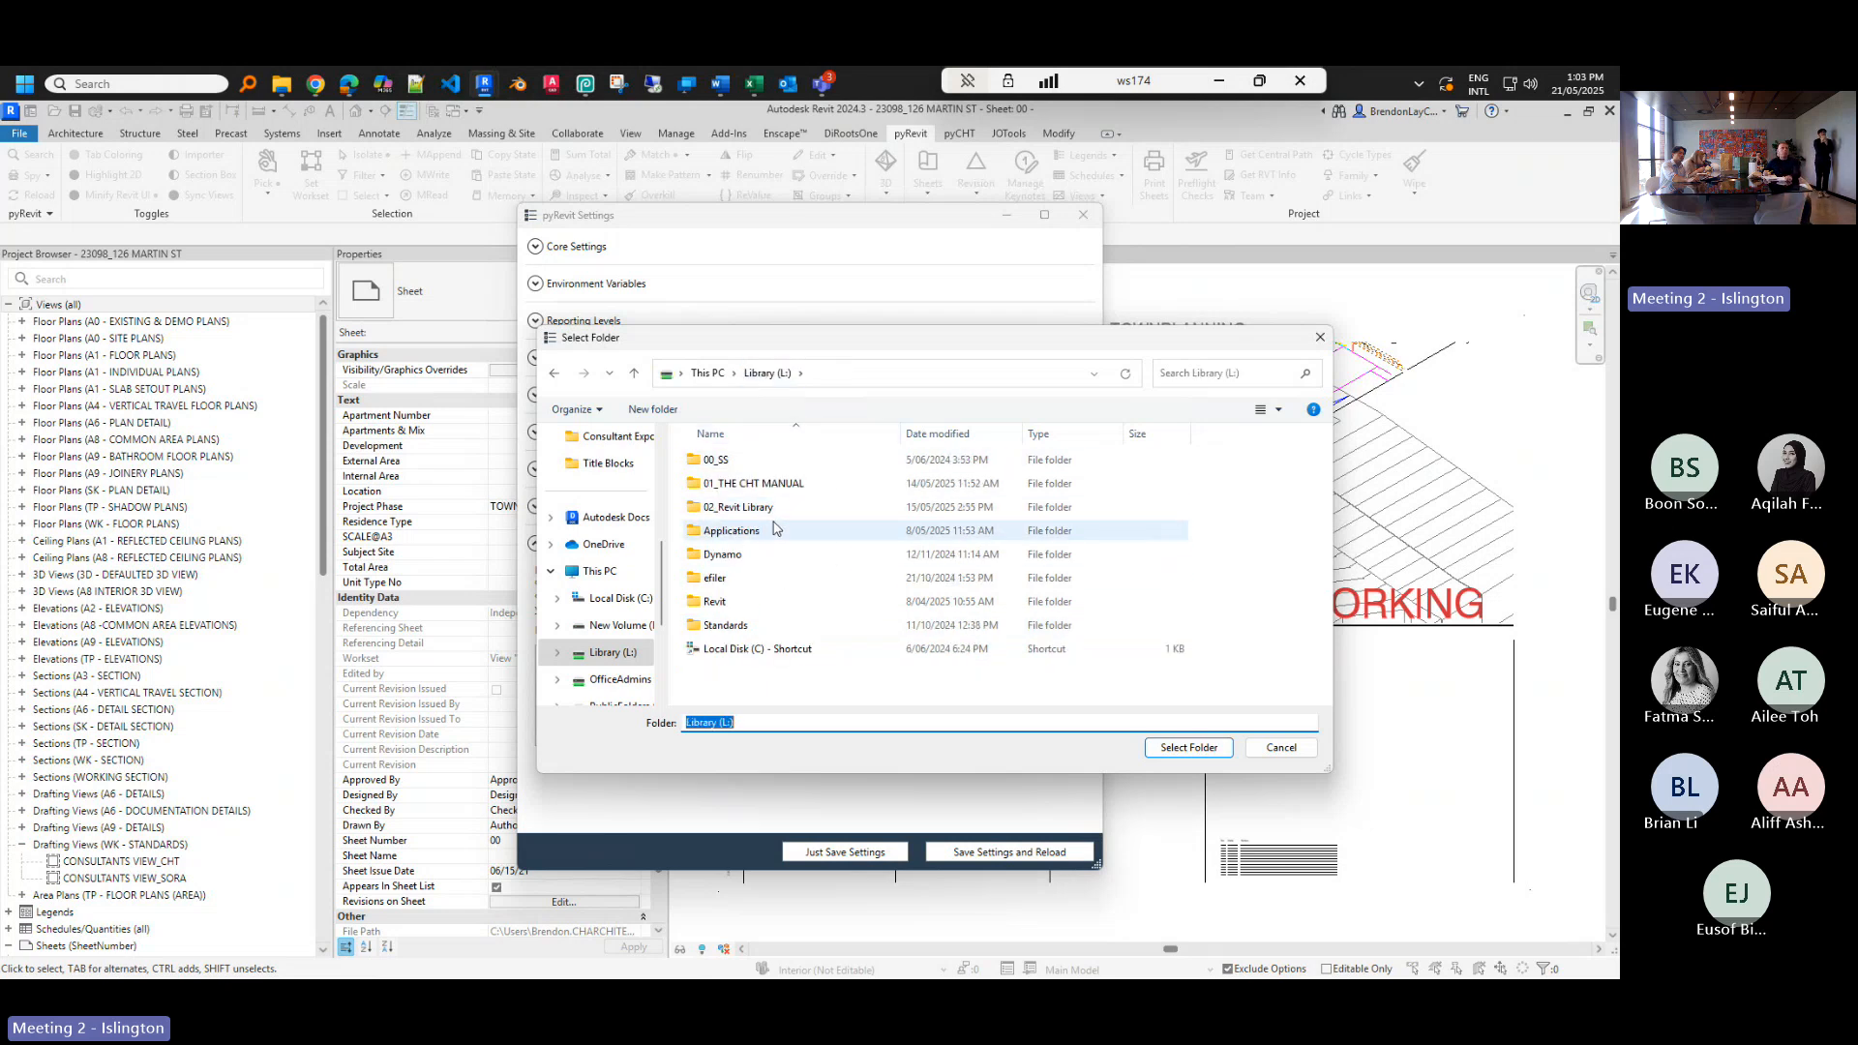
{"action": "double_click", "coordinate": [742, 602]}
{"action": "double_click", "coordinate": [733, 507]}
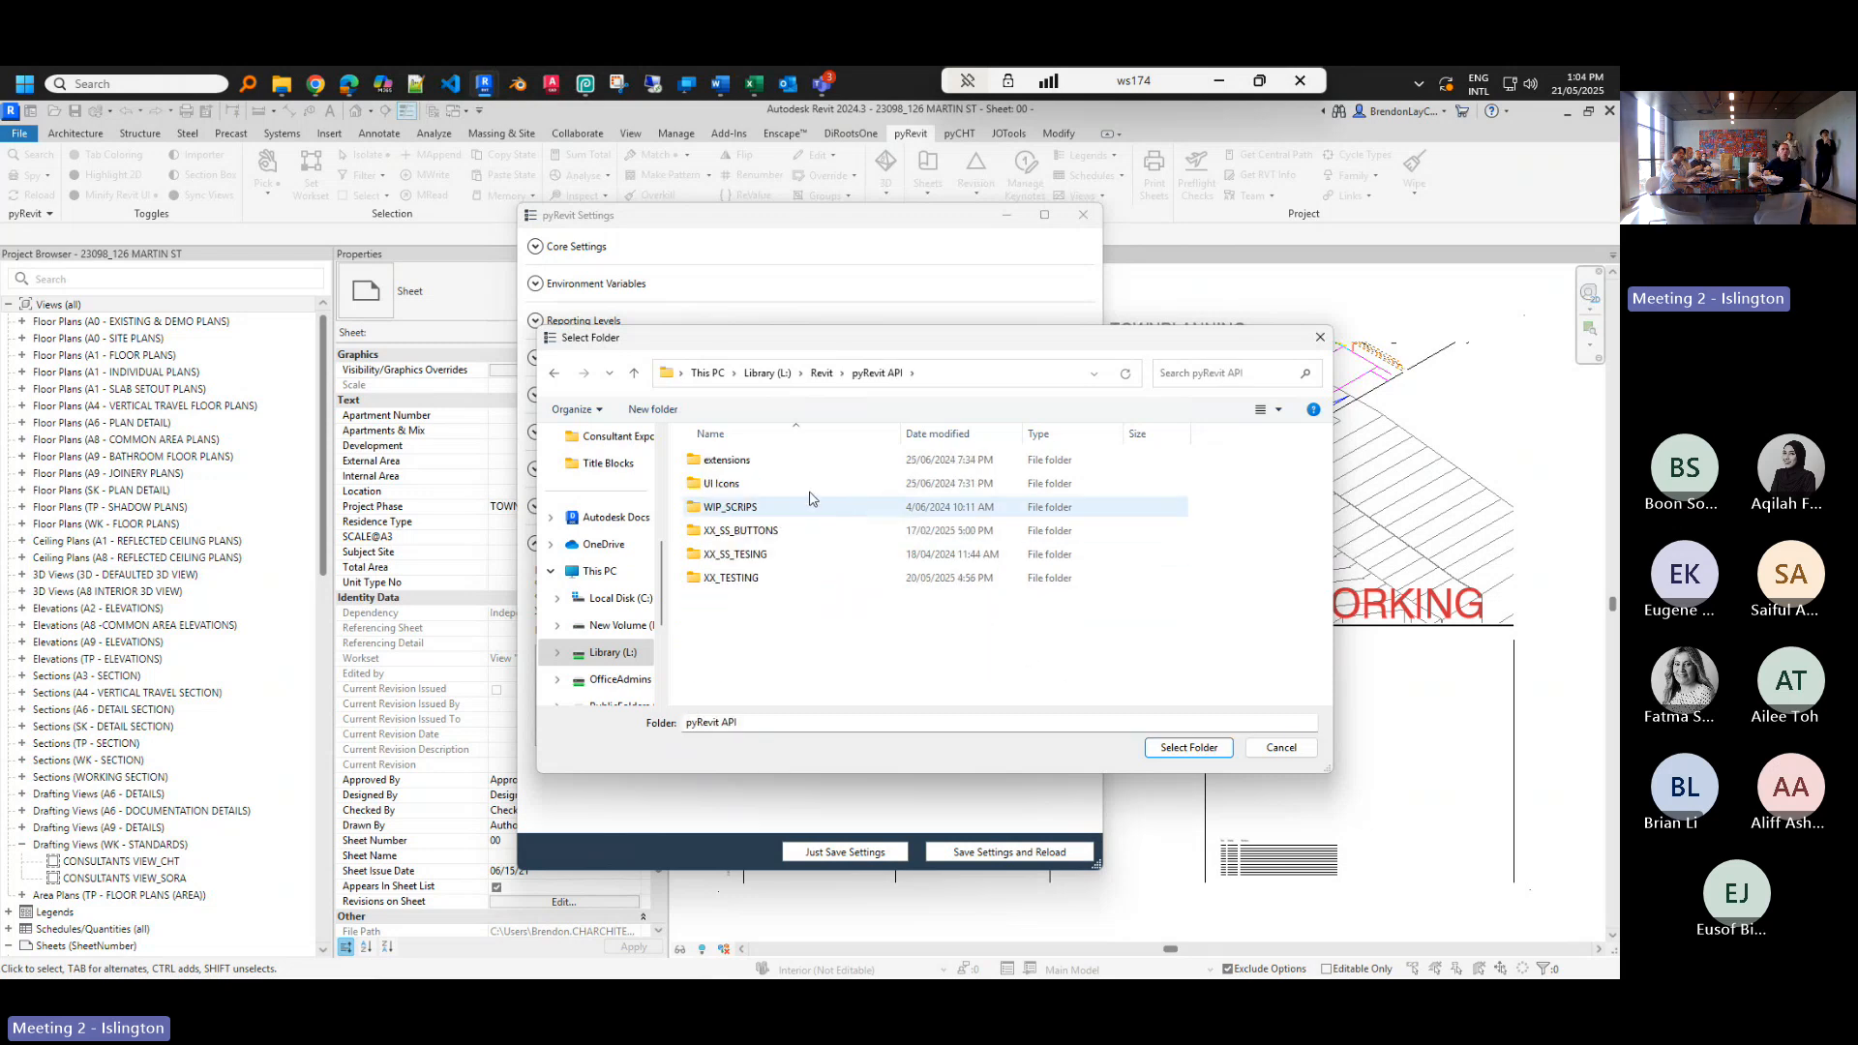
{"action": "left_click", "coordinate": [784, 465]}
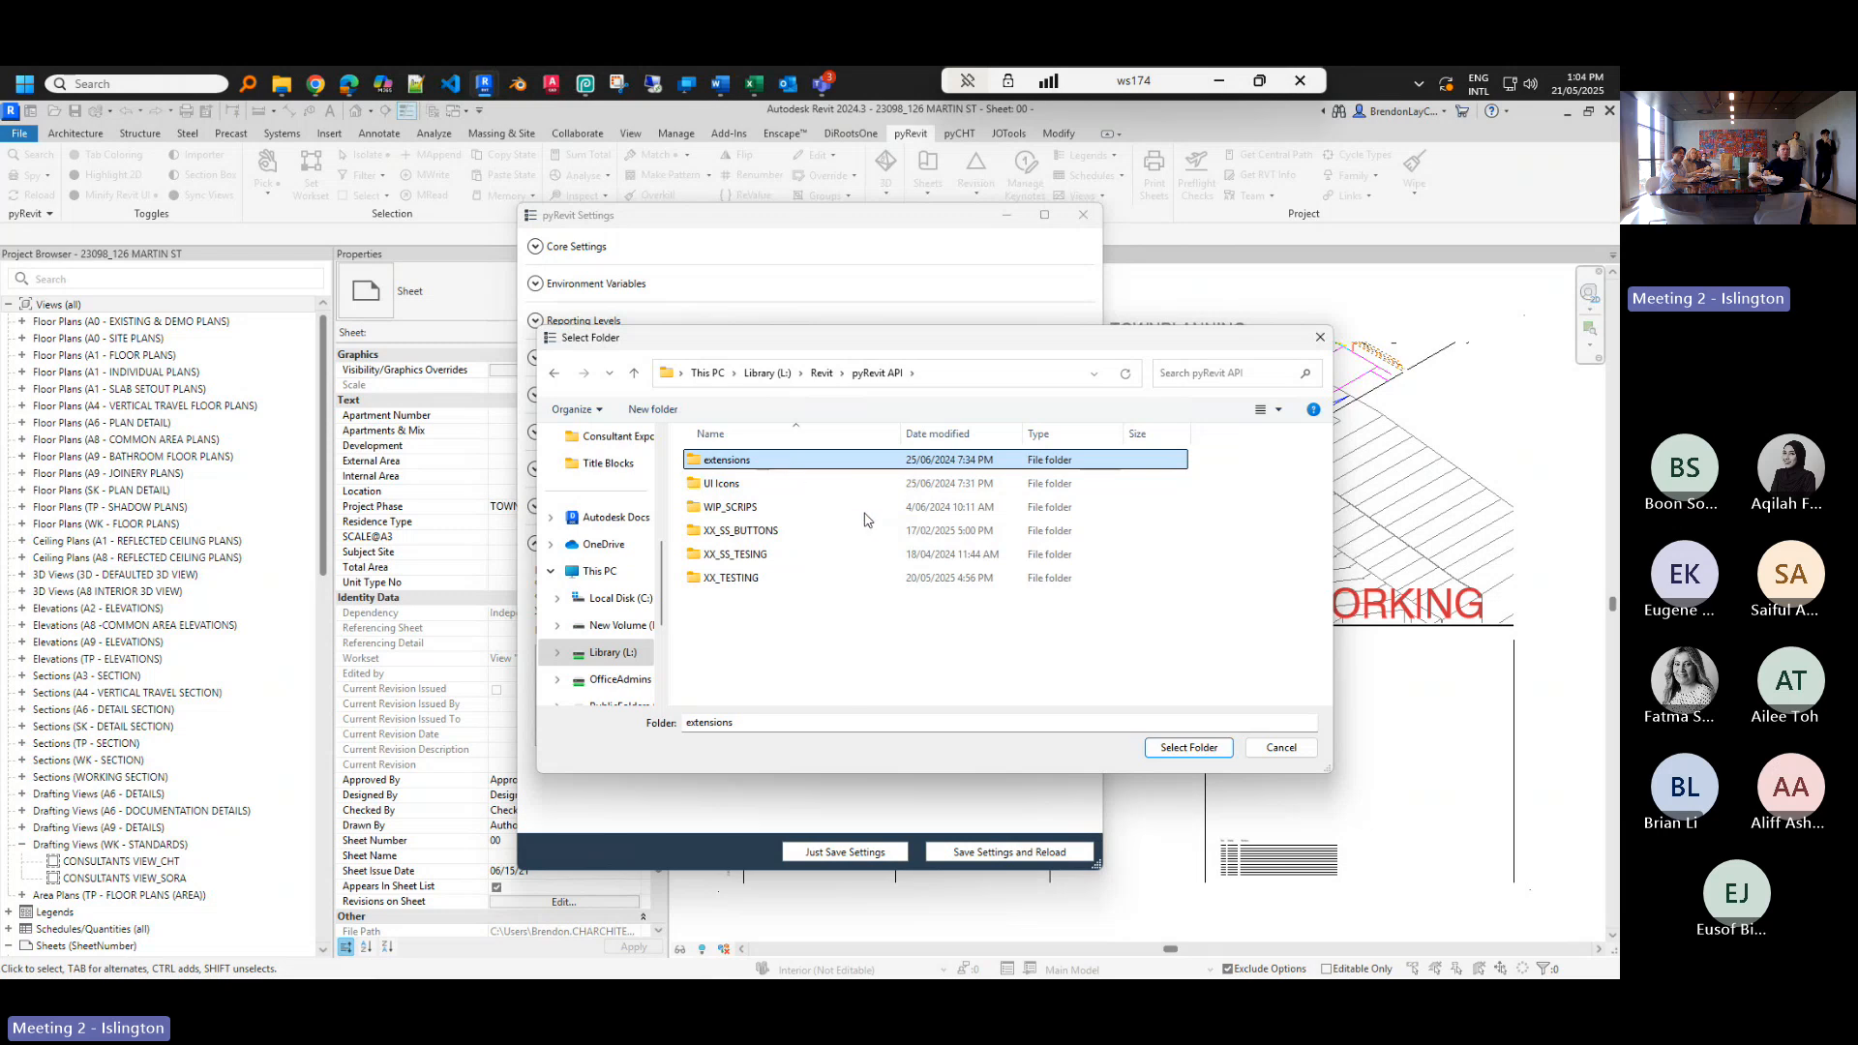
{"action": "left_click", "coordinate": [1182, 757]}
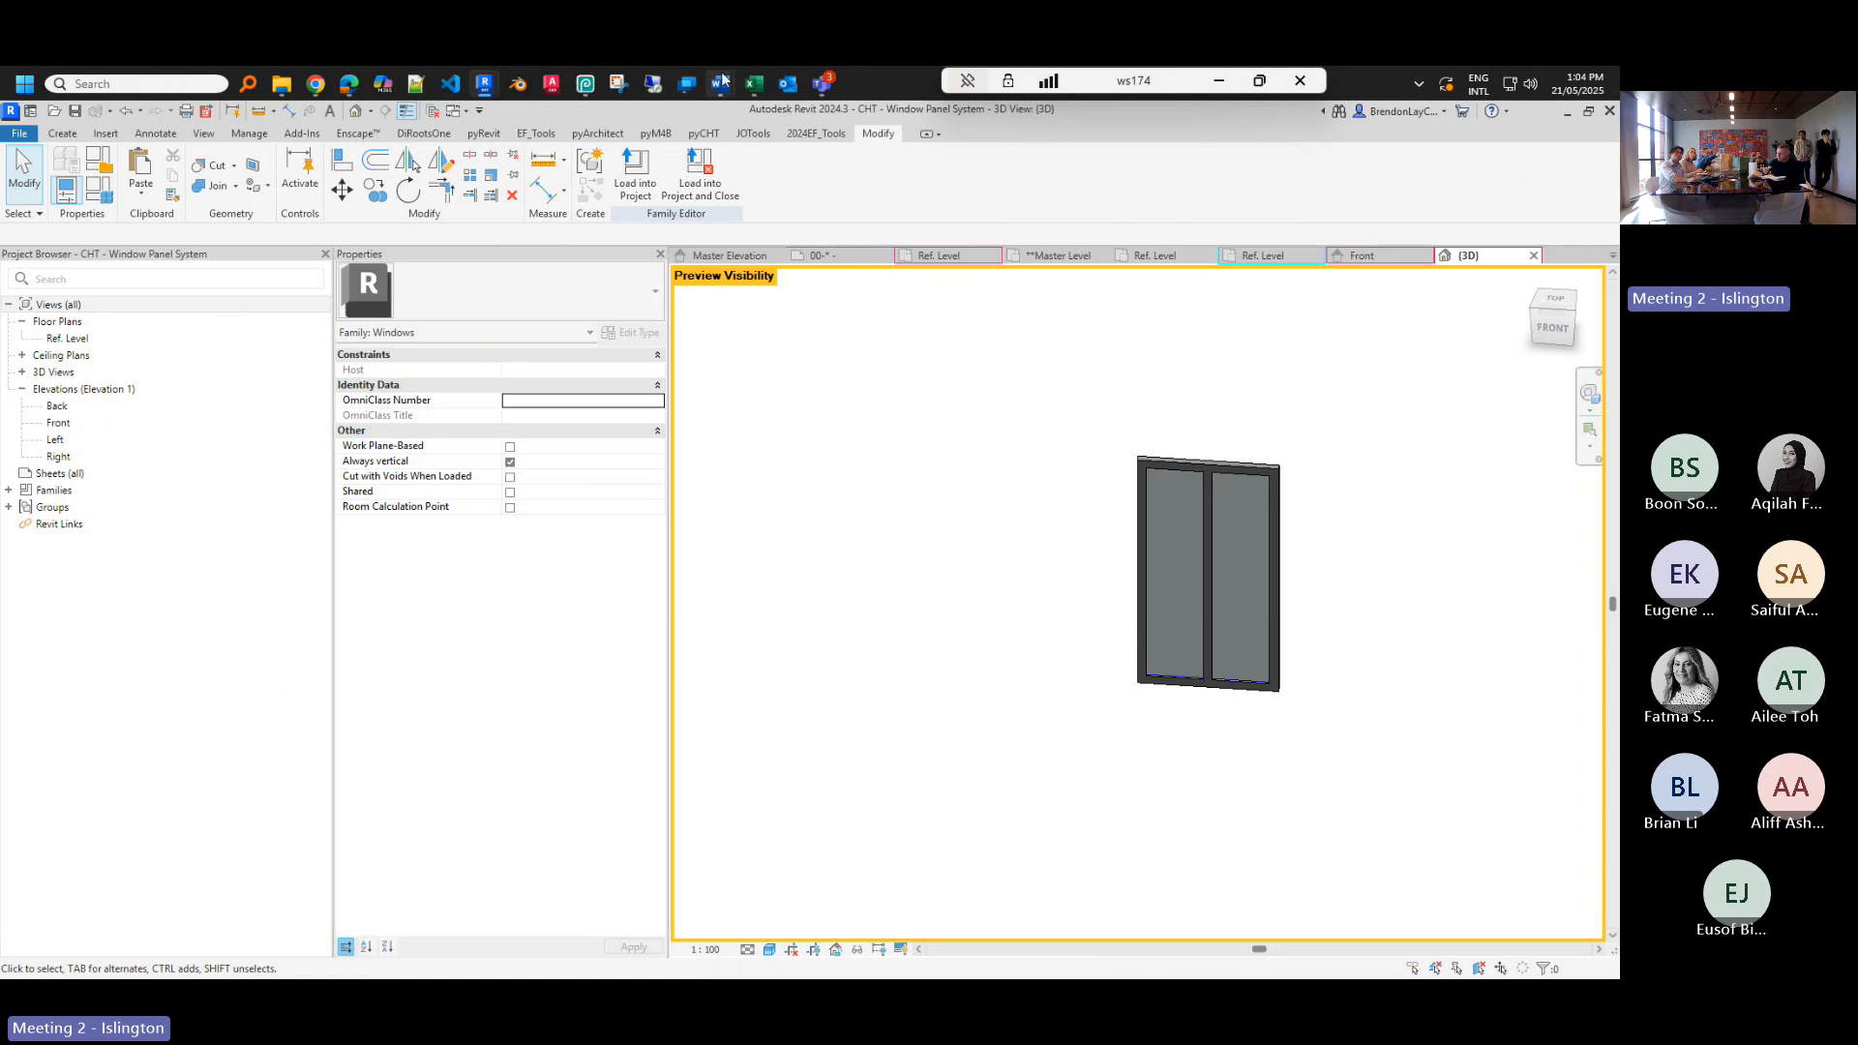
- Save the pyRevit settings and reload pyRevit
{"action": "mouse_move", "coordinate": [489, 87]}
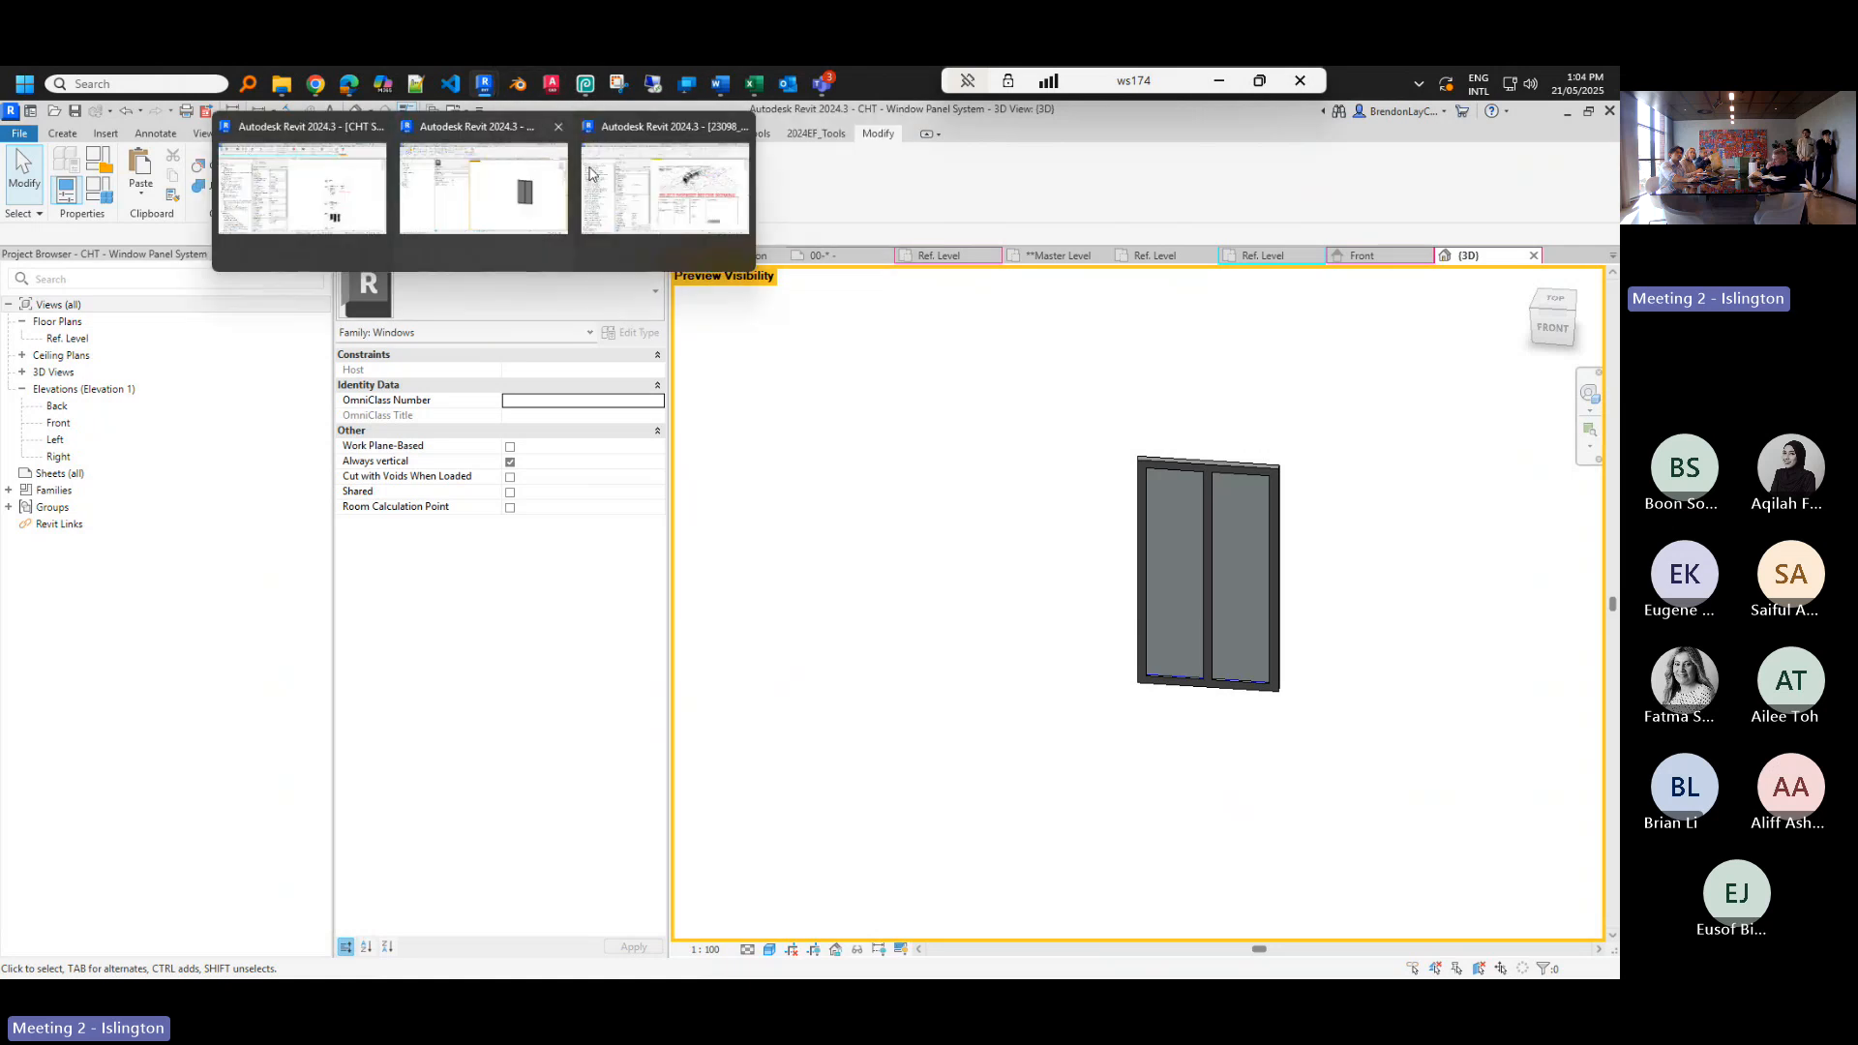
{"action": "left_click", "coordinate": [666, 179]}
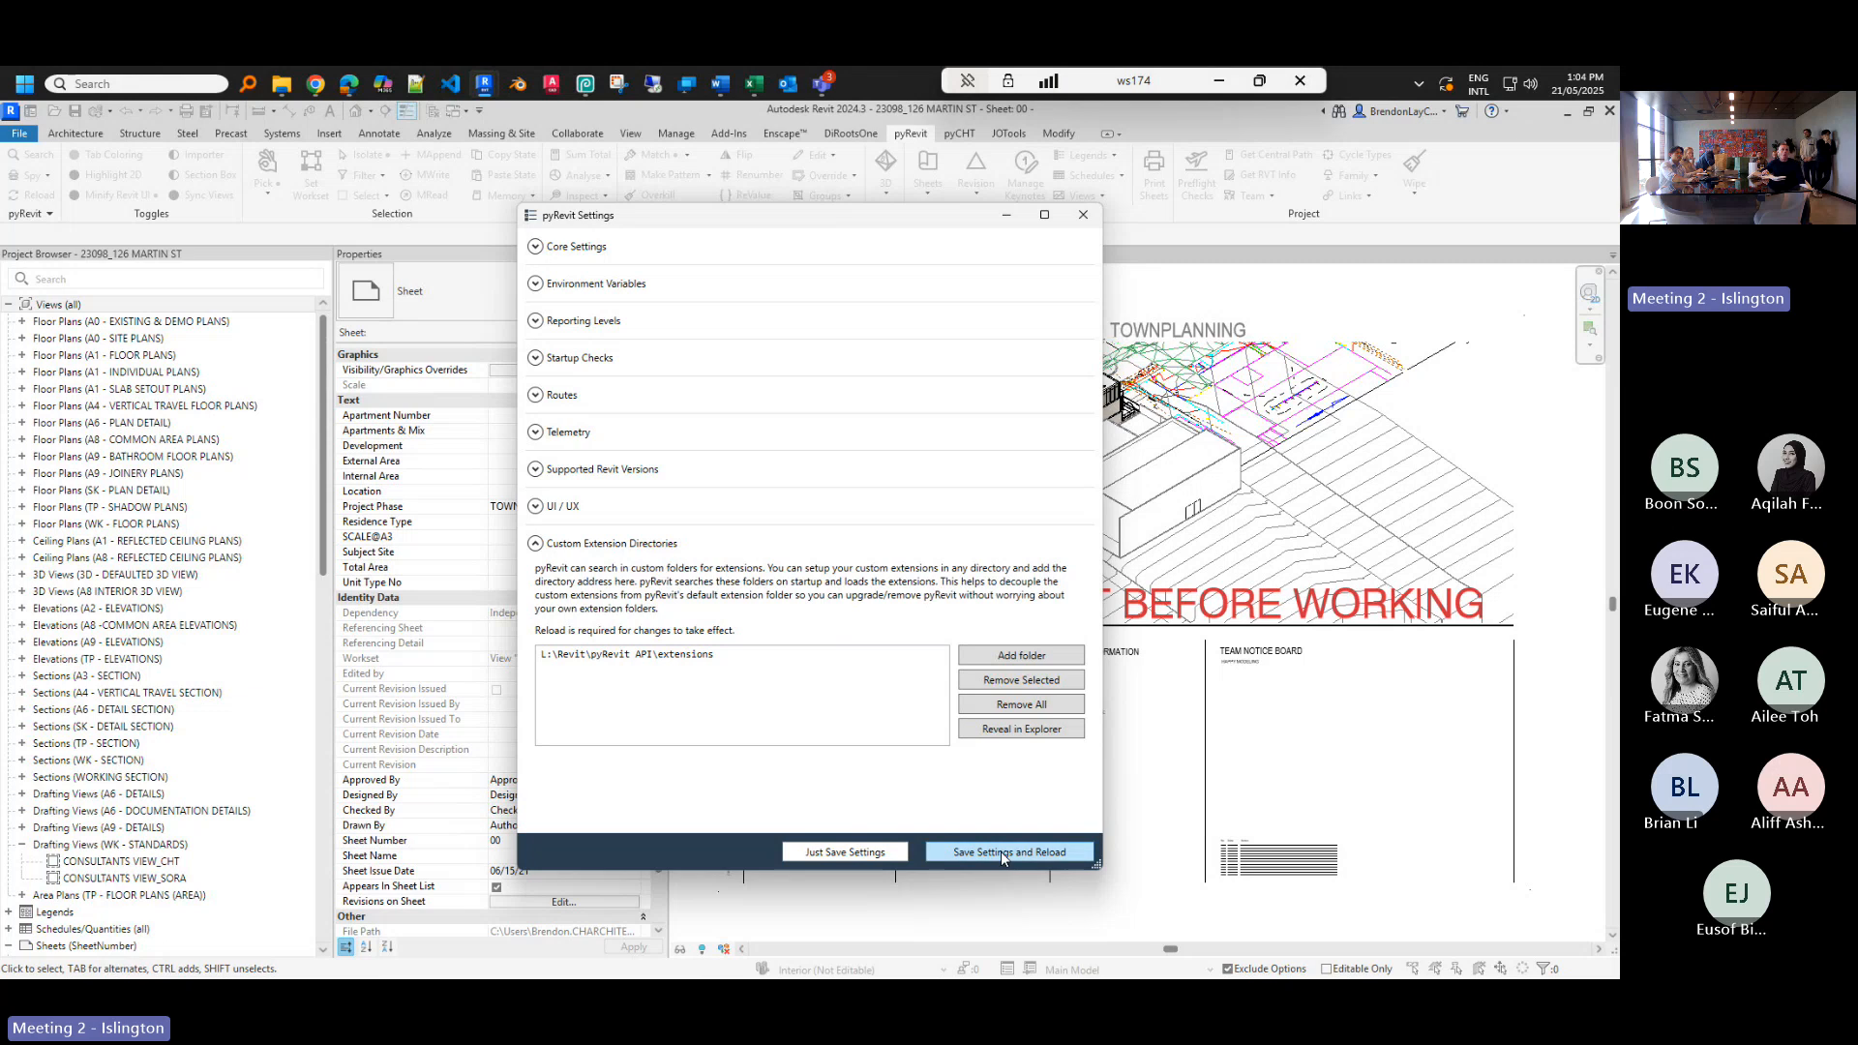
{"action": "left_click", "coordinate": [1031, 852]}
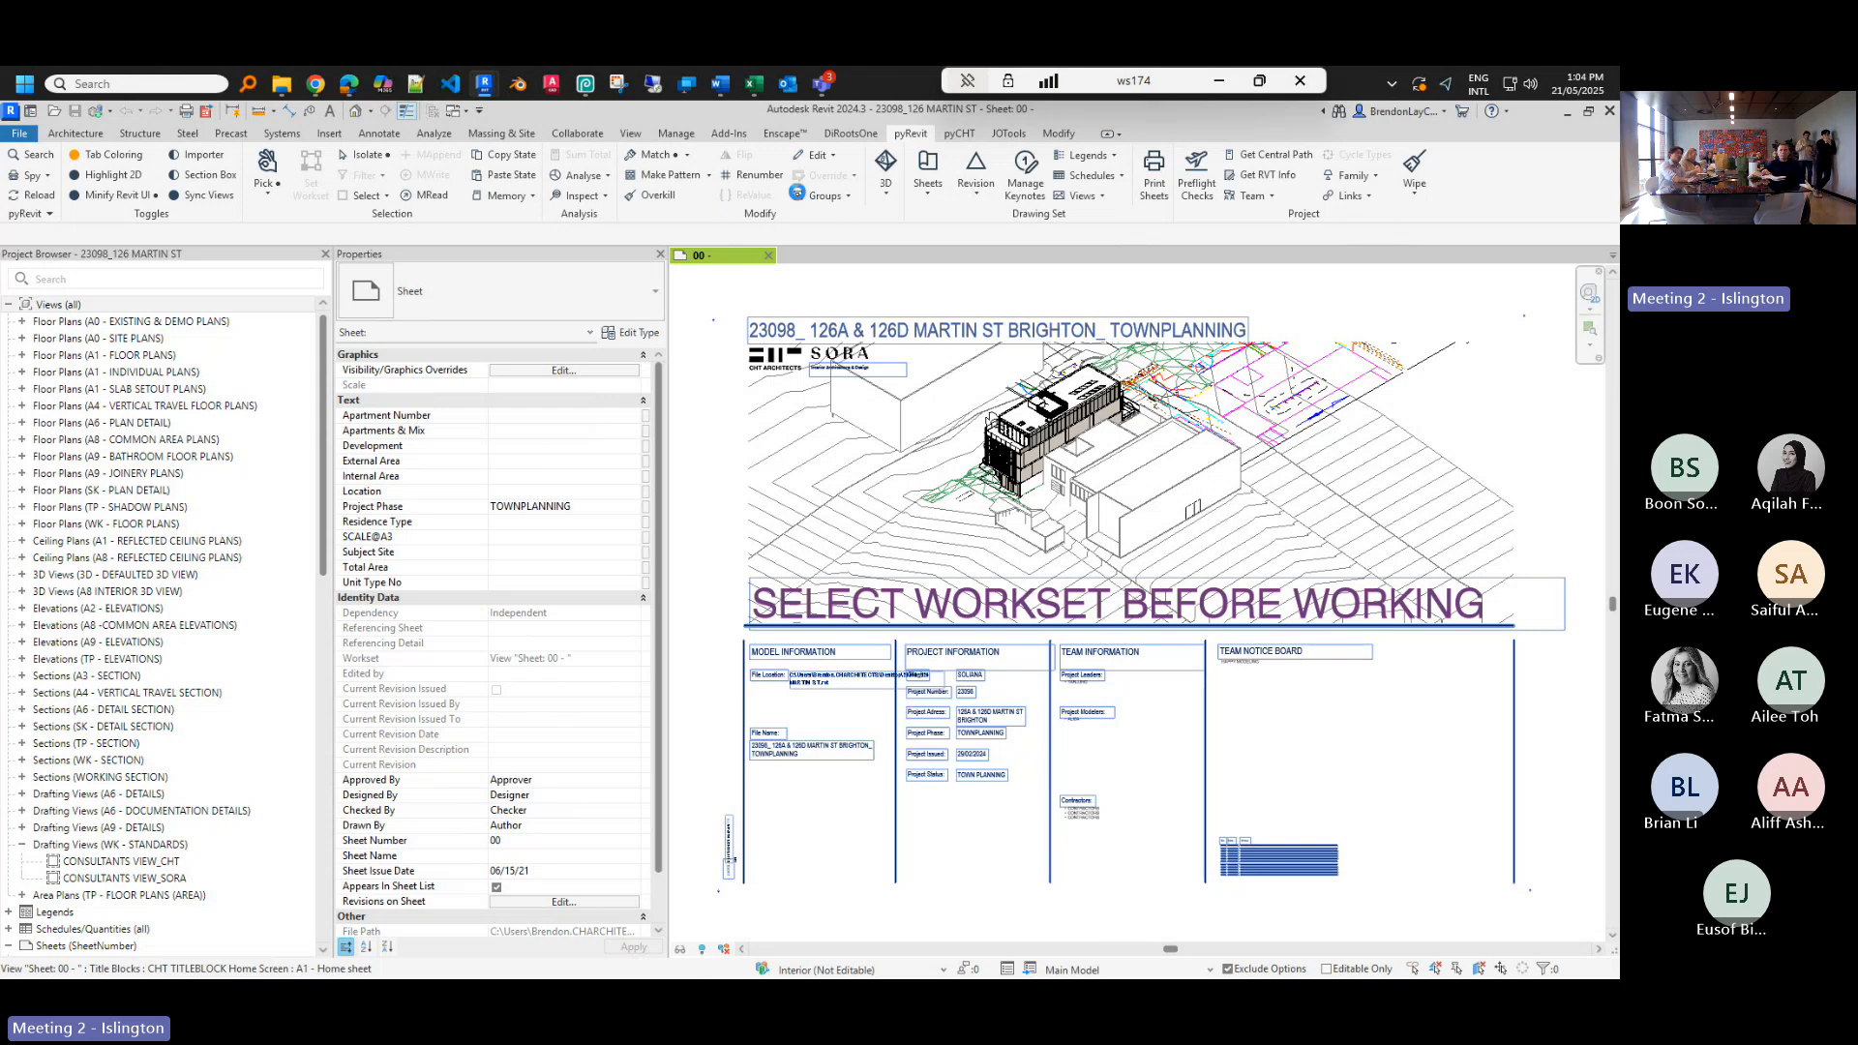
- Show the pyCHT tab with the reloaded Consultant Exporter and Workset Generator tools
{"action": "left_click", "coordinate": [958, 133]}
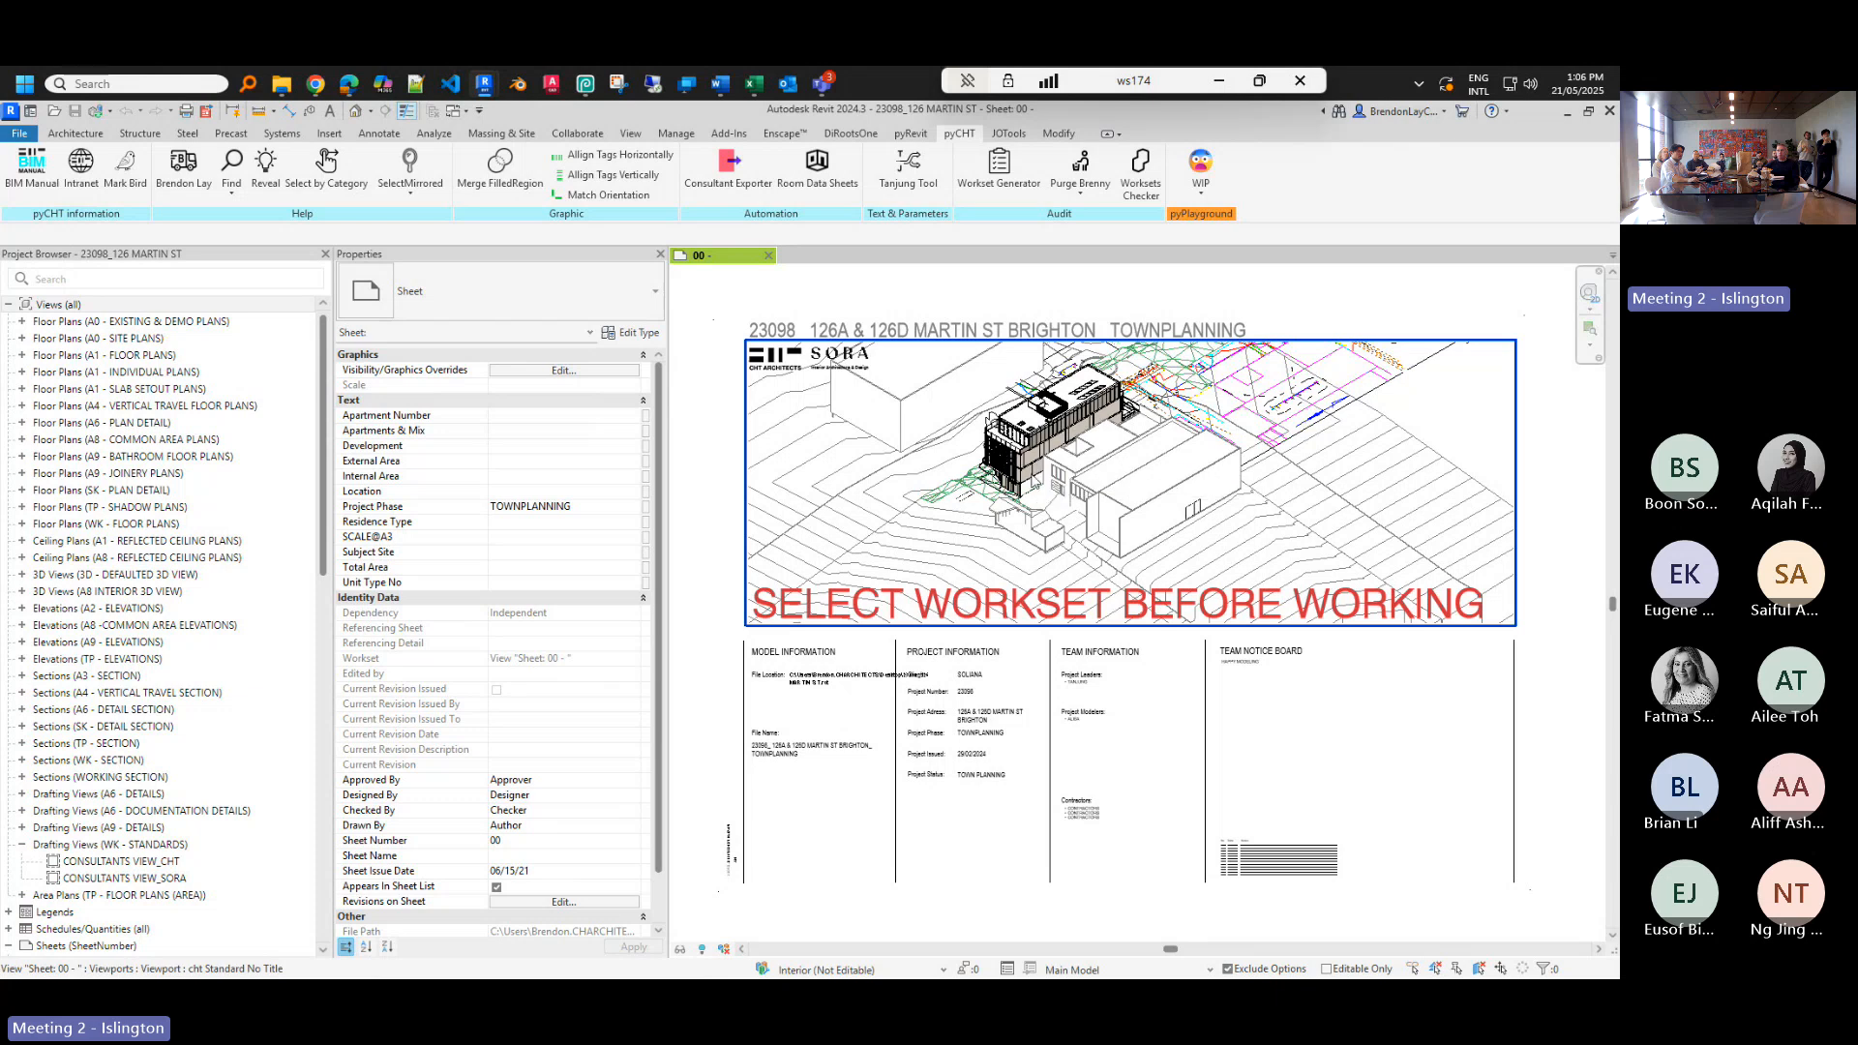
- Open the CONSULTANTS VIEW_CHT drafting view from Views (all) in the Project Browser
{"action": "scroll", "coordinate": [1043, 492], "scroll_direction": "up", "scroll_amount": 3}
{"action": "scroll", "coordinate": [1042, 491], "scroll_direction": "down", "scroll_amount": 2}
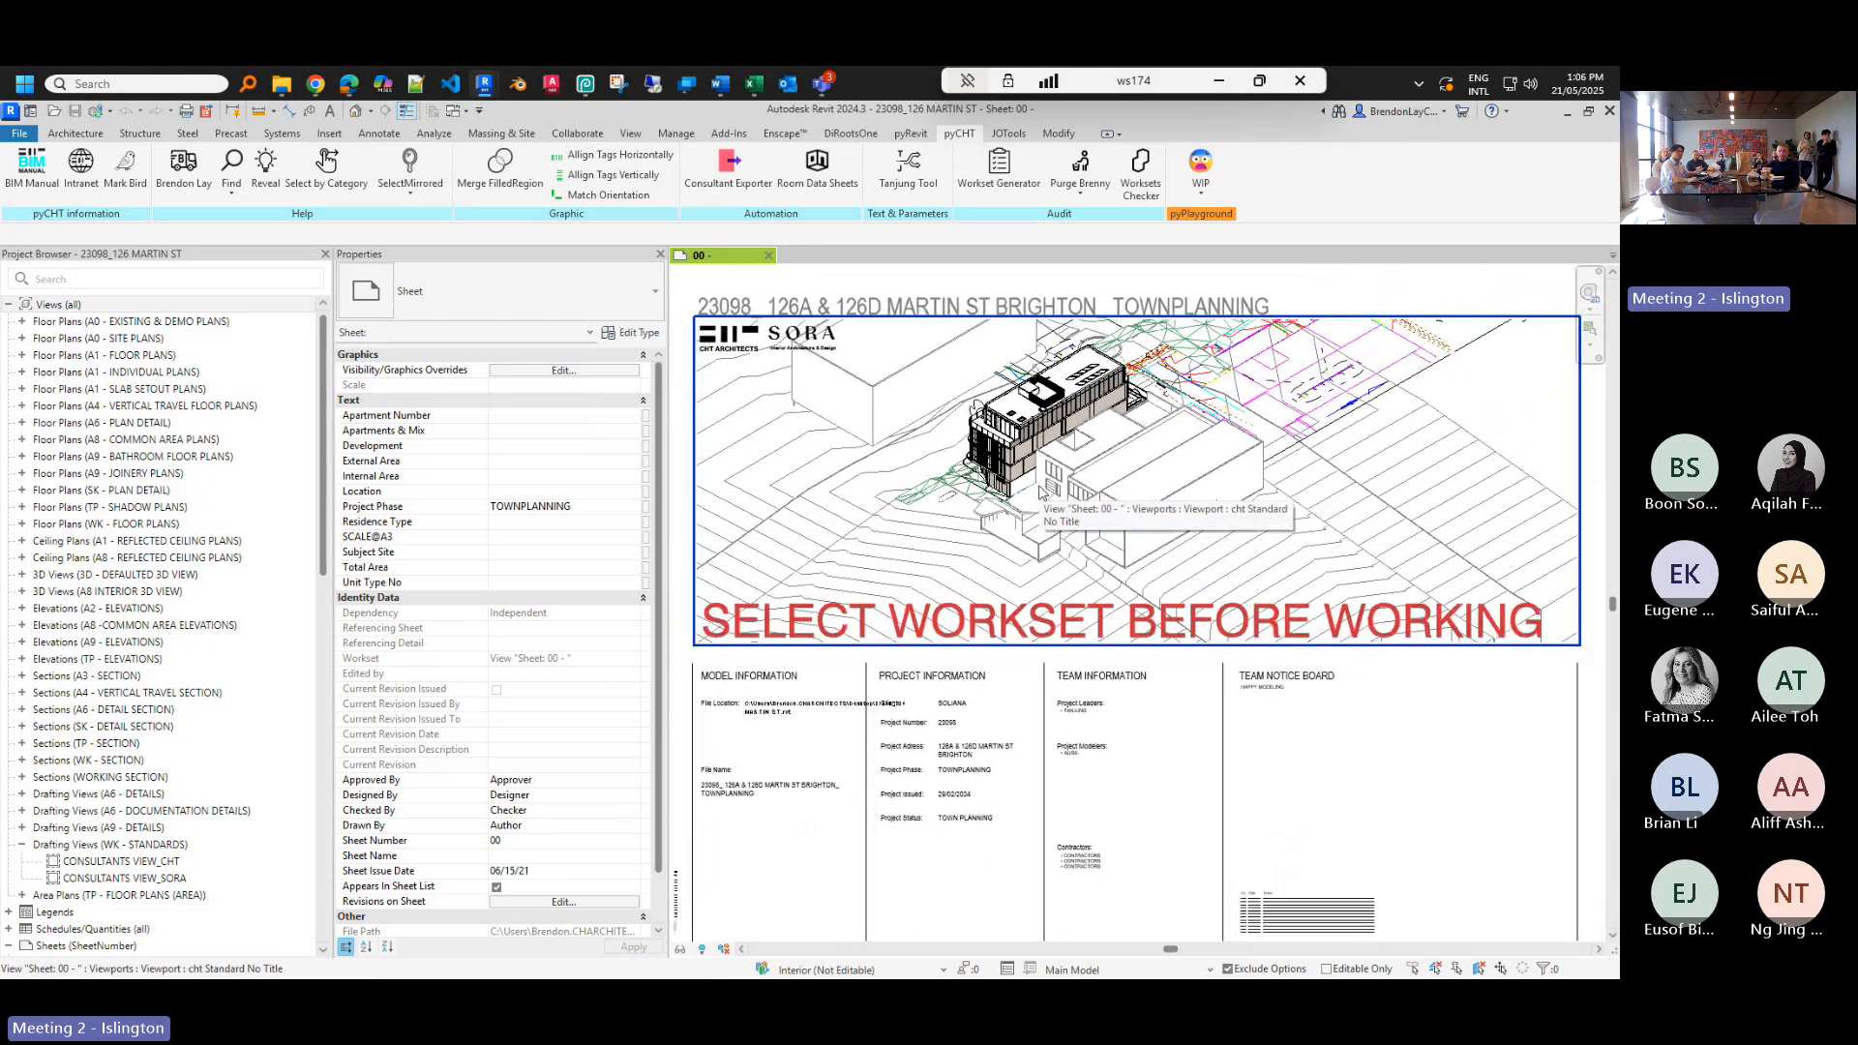
{"action": "scroll", "coordinate": [1043, 492], "scroll_direction": "down", "scroll_amount": 2}
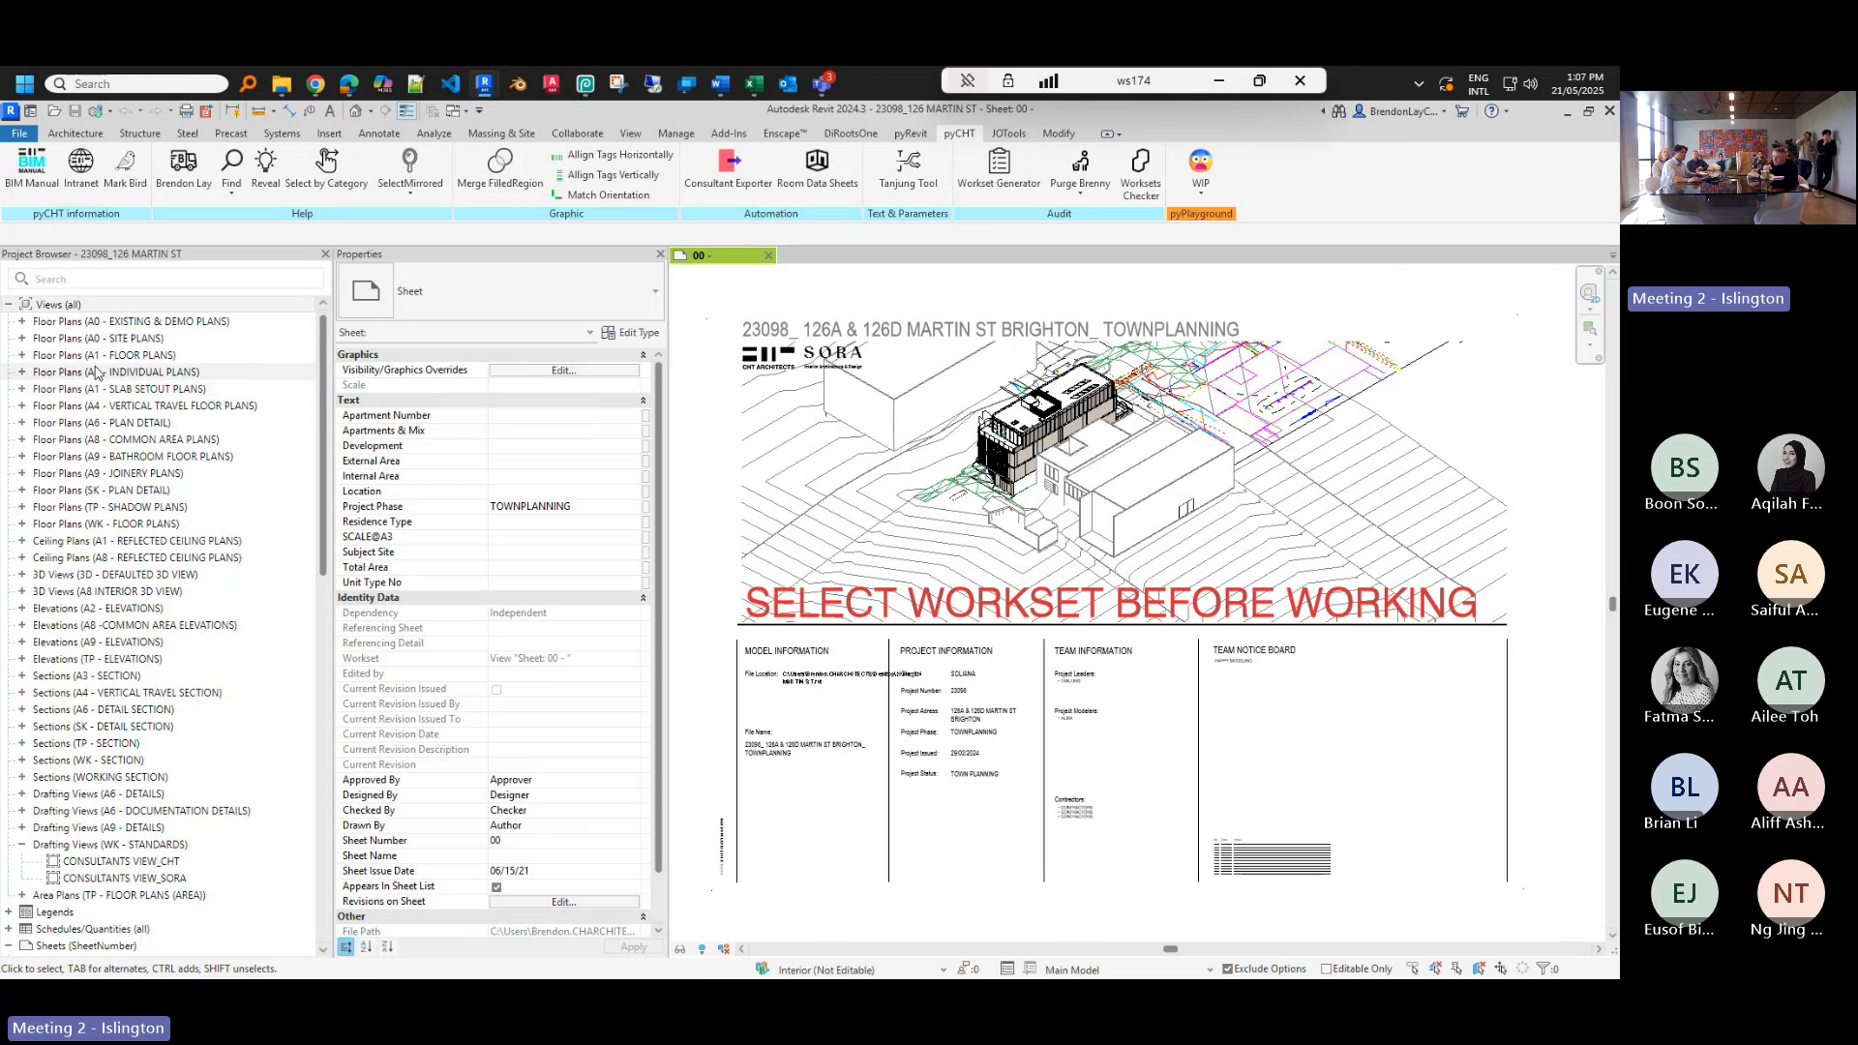
{"action": "left_click", "coordinate": [10, 305]}
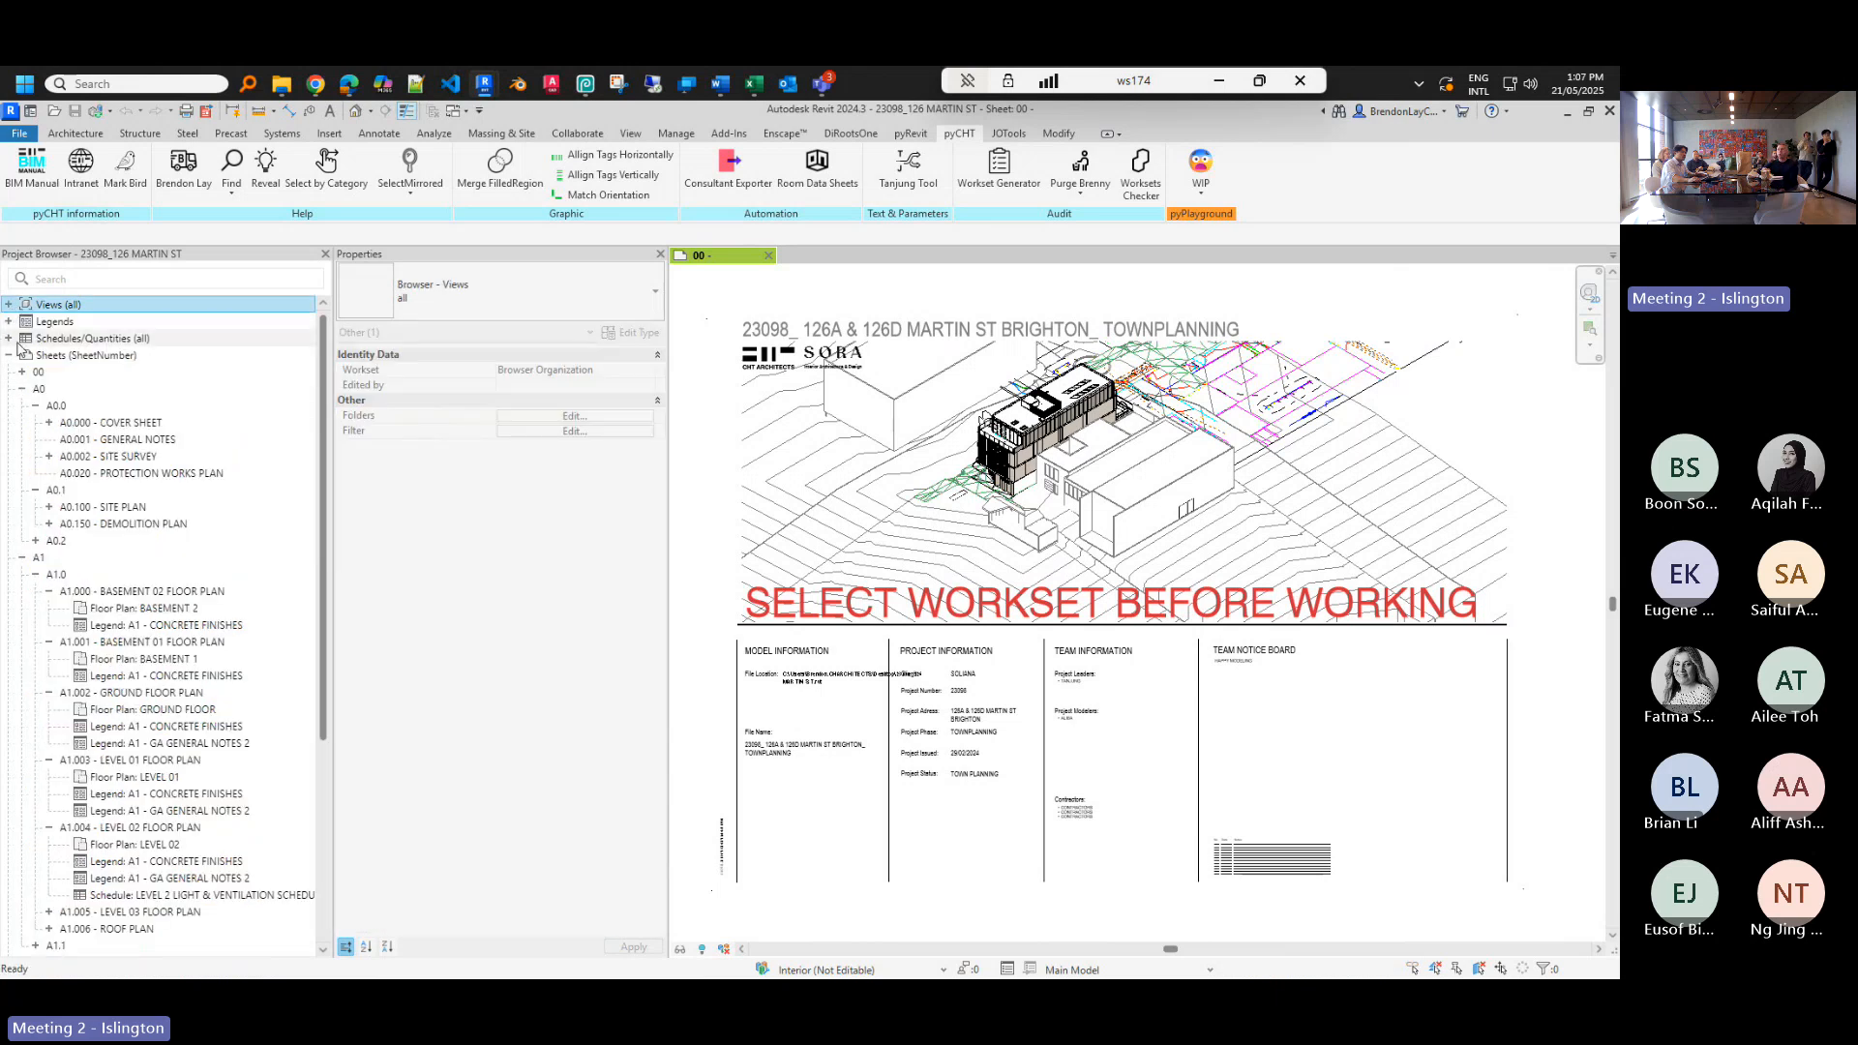
{"action": "left_click", "coordinate": [9, 305]}
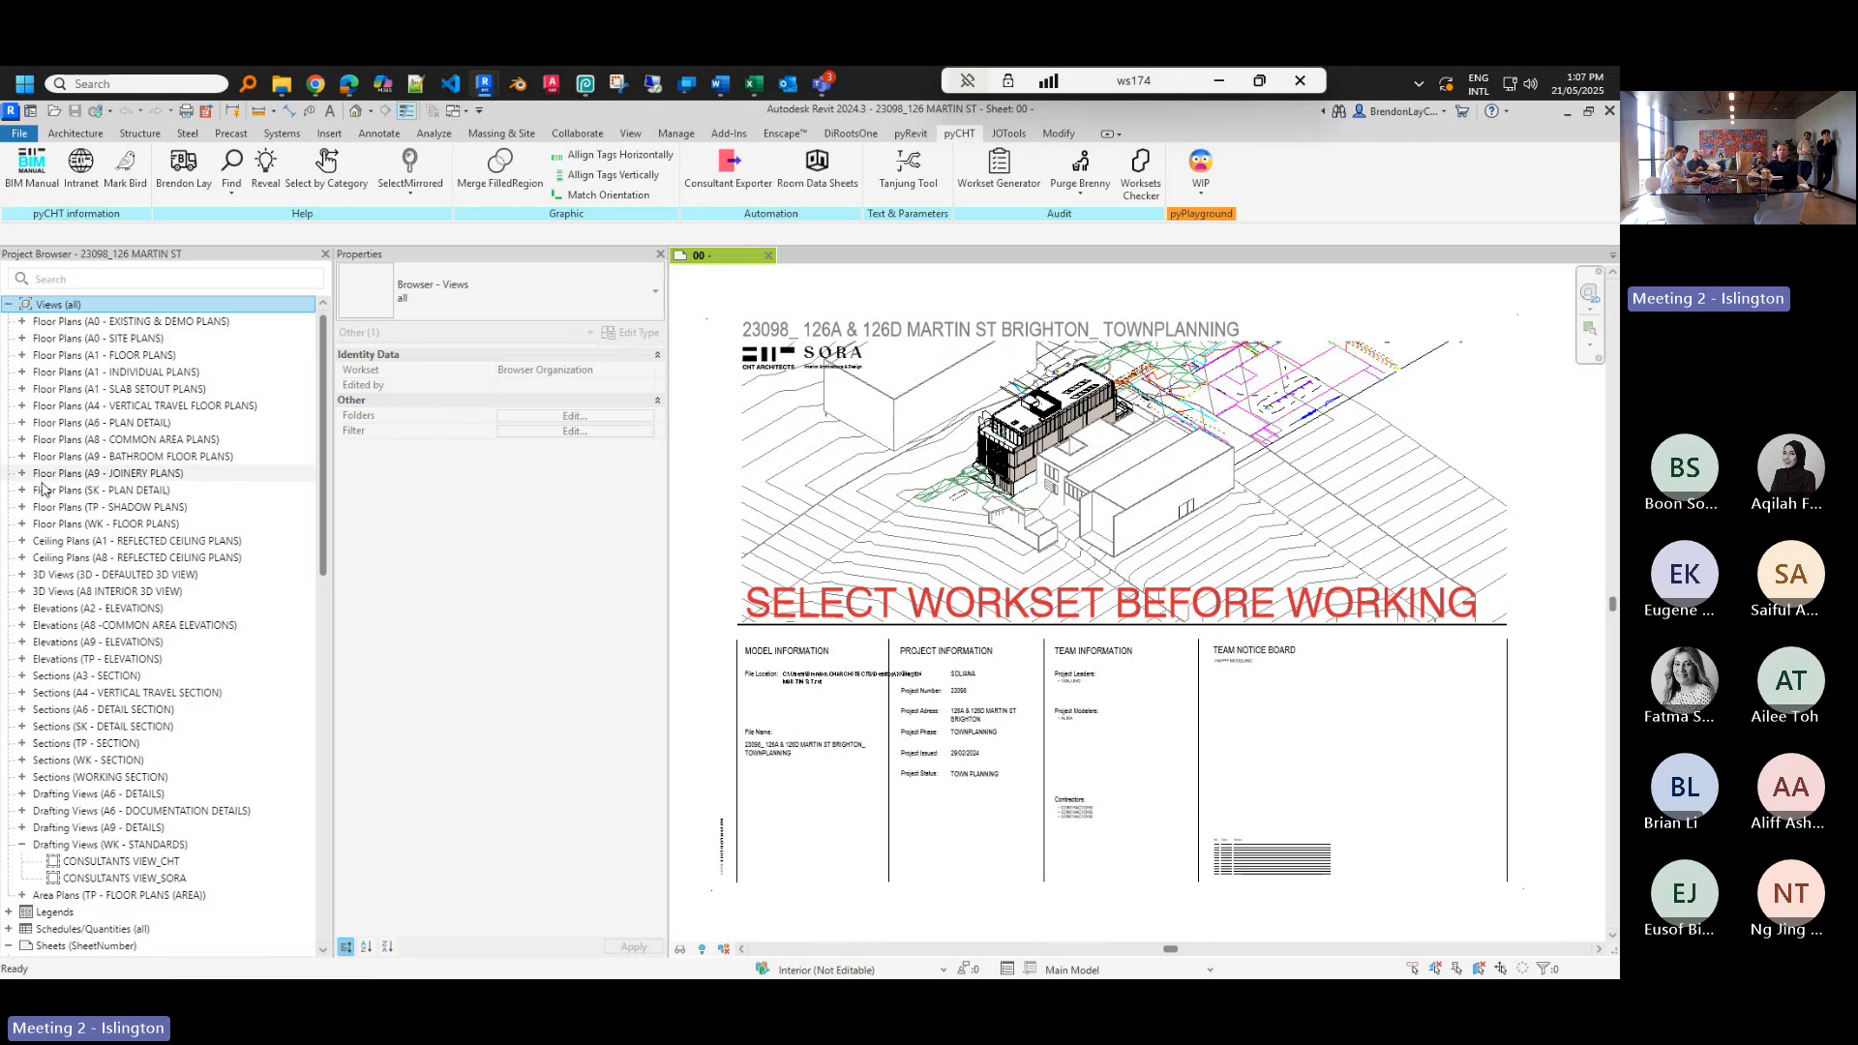
{"action": "scroll", "coordinate": [148, 698], "scroll_direction": "down", "scroll_amount": 12}
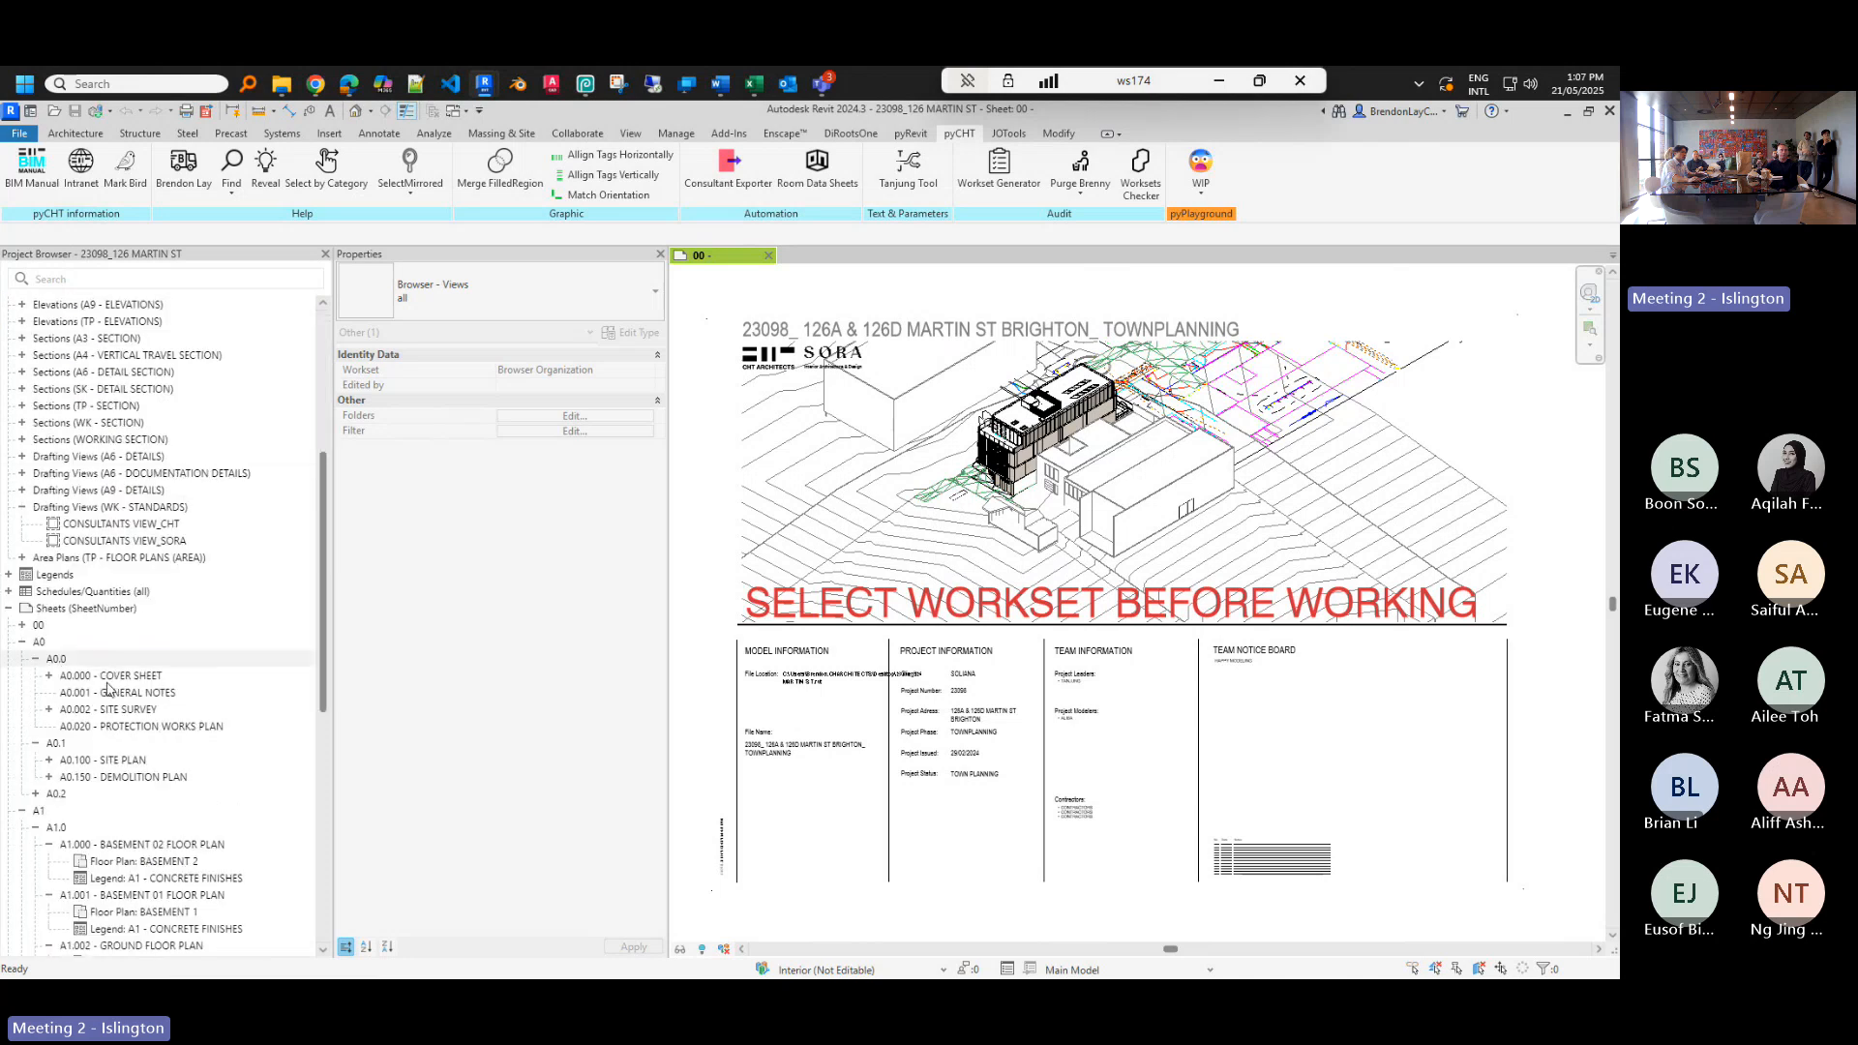
{"action": "double_click", "coordinate": [150, 527]}
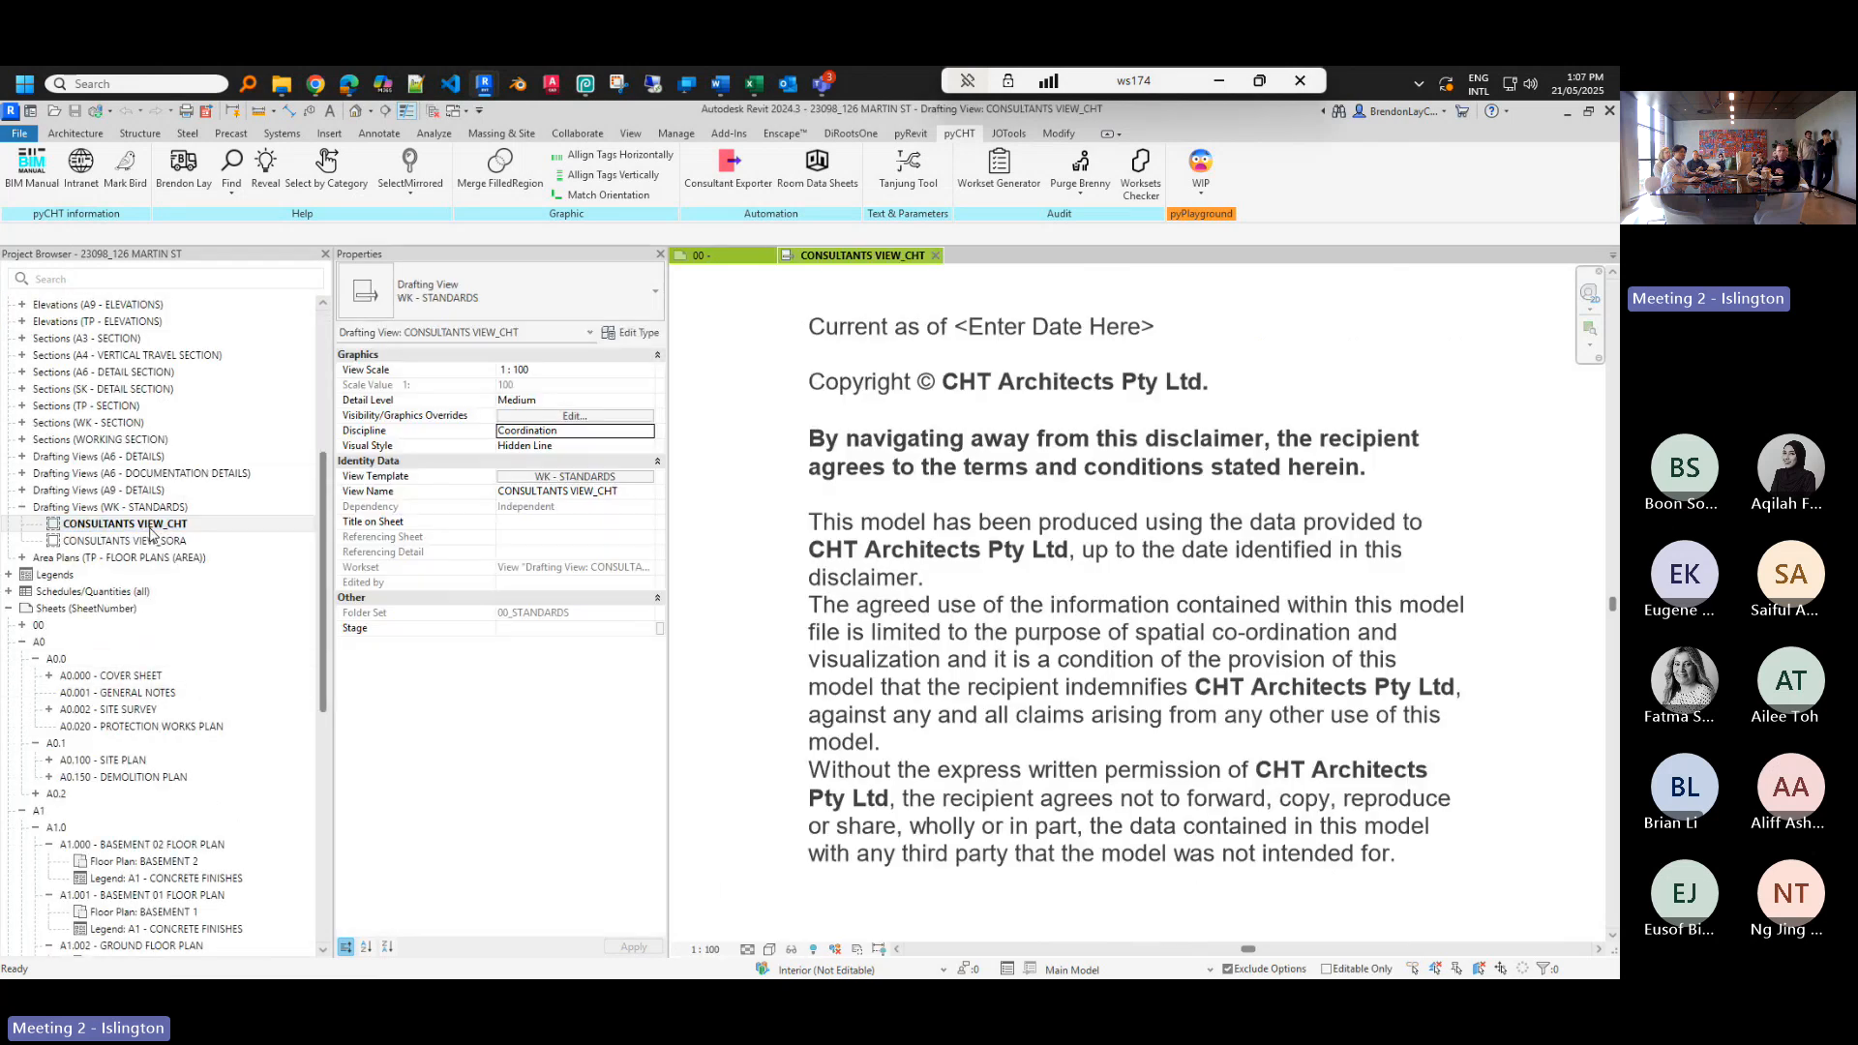
{"action": "scroll", "coordinate": [133, 462], "scroll_direction": "up", "scroll_amount": 7}
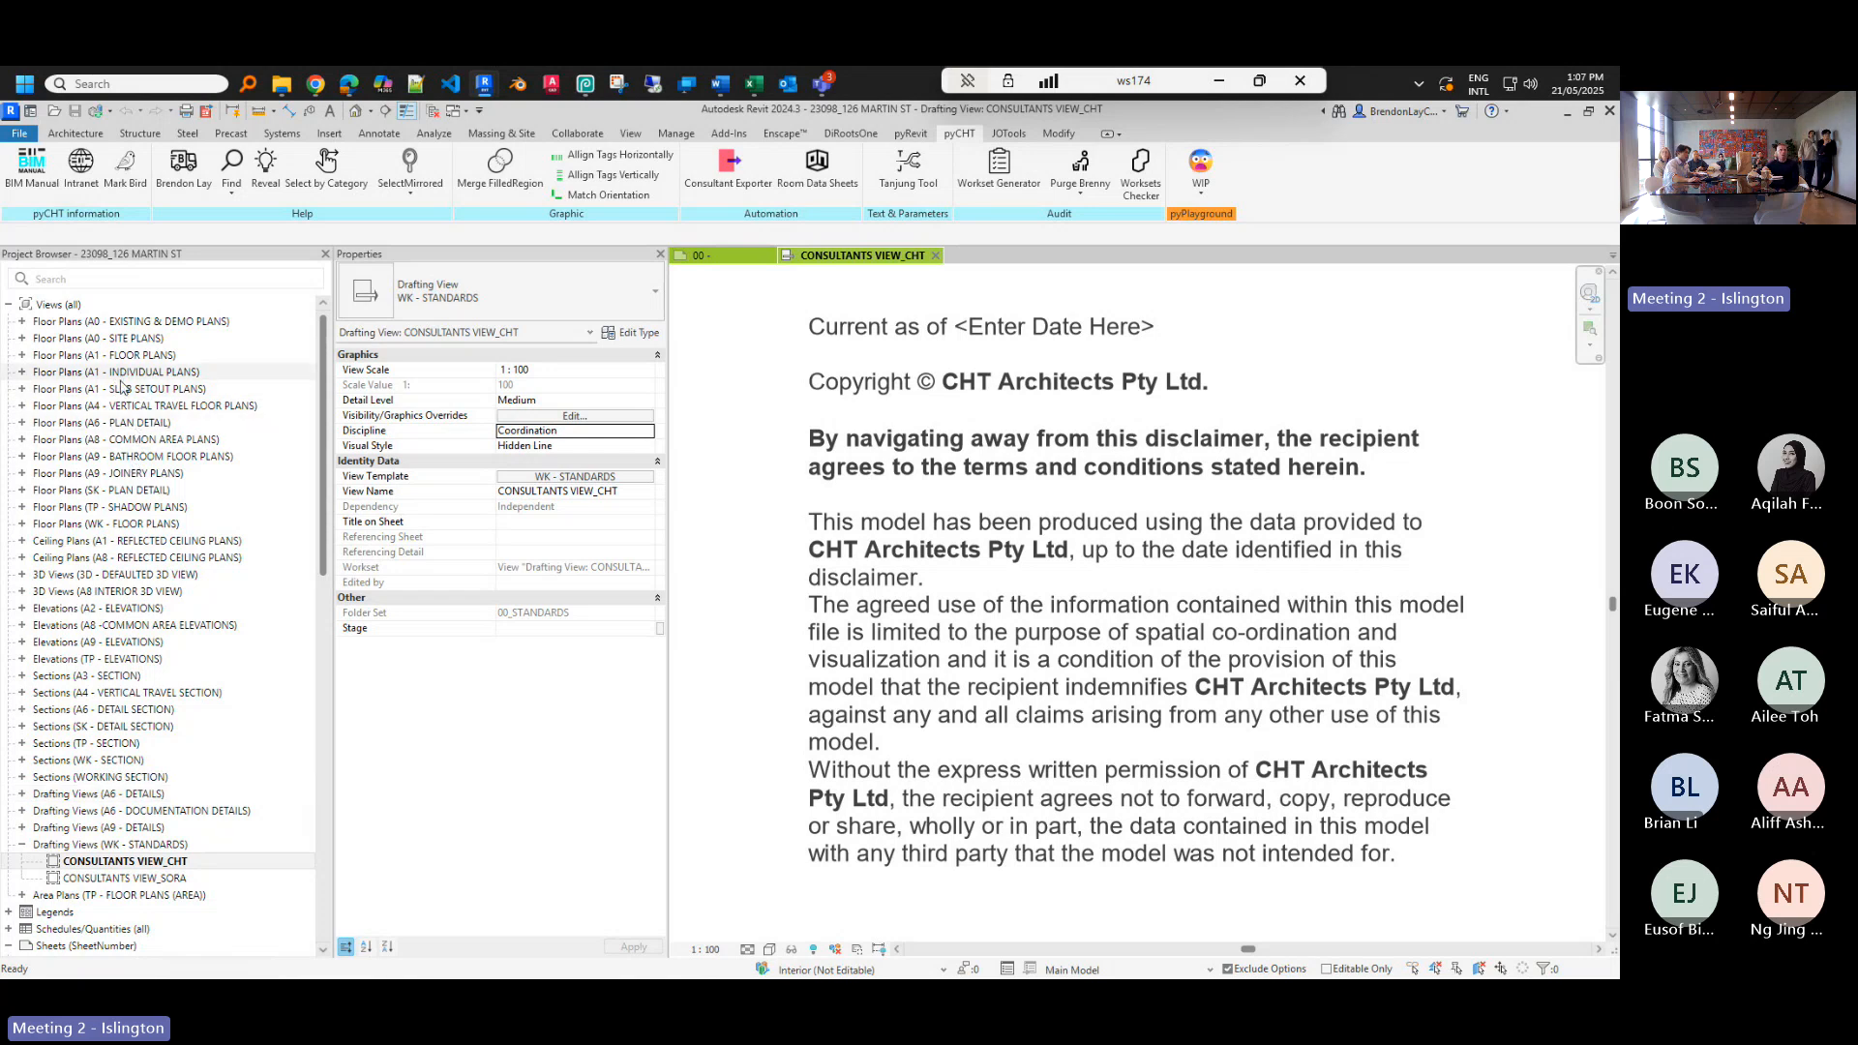
{"action": "double_click", "coordinate": [27, 356]}
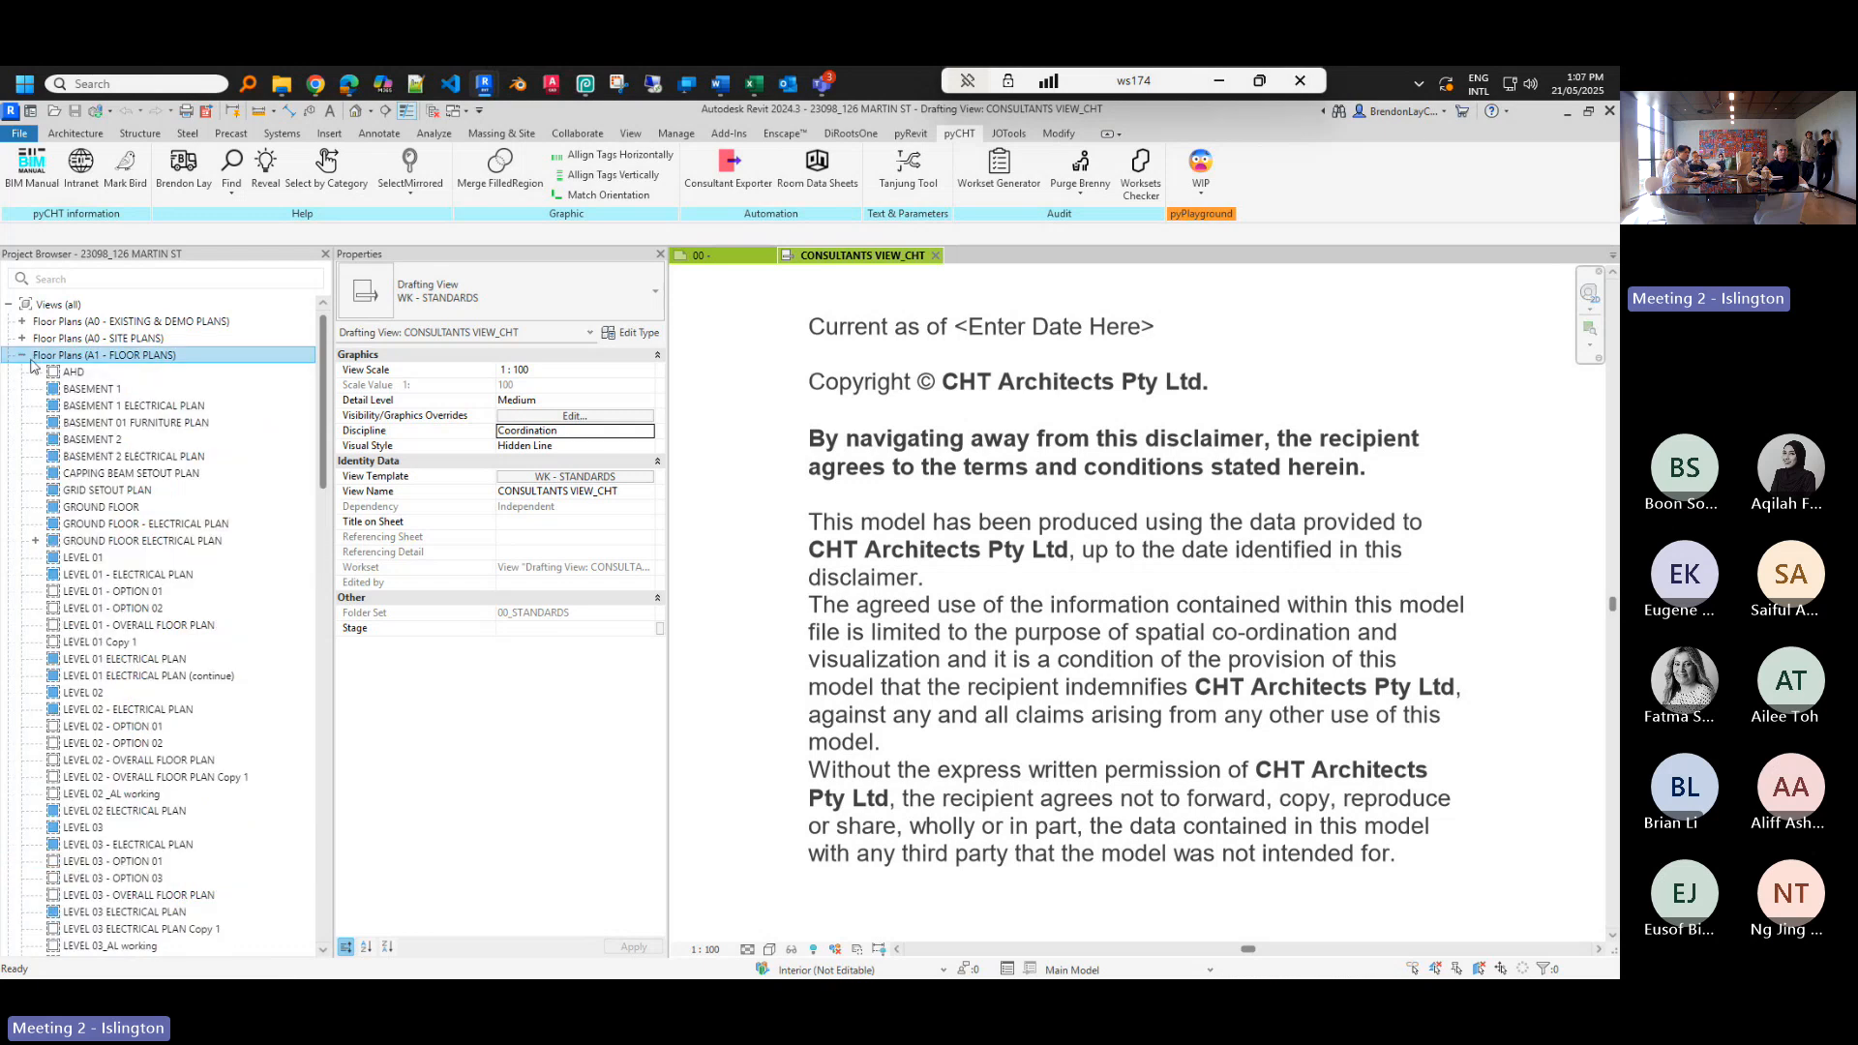
{"action": "left_click", "coordinate": [21, 355]}
{"action": "scroll", "coordinate": [68, 476], "scroll_direction": "down", "scroll_amount": 5}
{"action": "scroll", "coordinate": [68, 476], "scroll_direction": "down", "scroll_amount": 5}
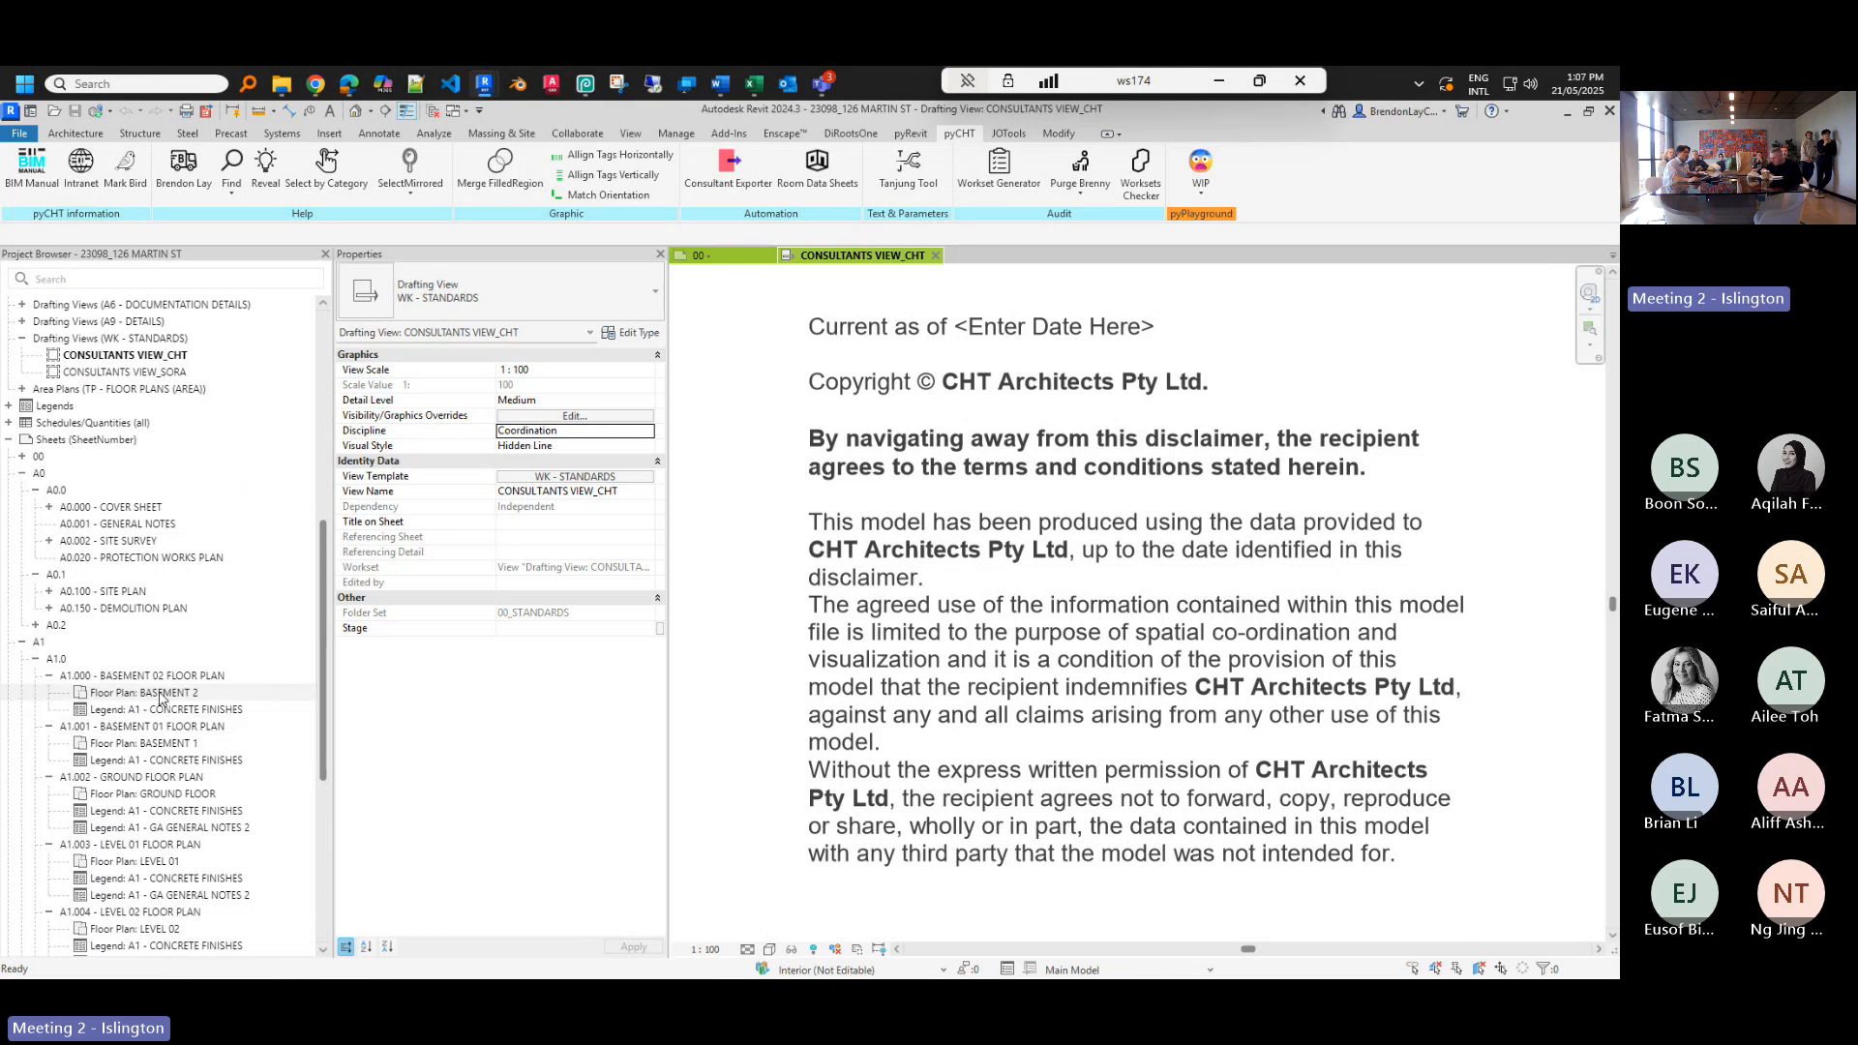
- Open the BASEMENT 2, BASEMENT 1, GROUND FLOOR, LEVEL 02 and LEVEL 01 plans, then return to CONSULTANTS VIEW_CHT
{"action": "left_click", "coordinate": [161, 694]}
{"action": "double_click", "coordinate": [161, 694]}
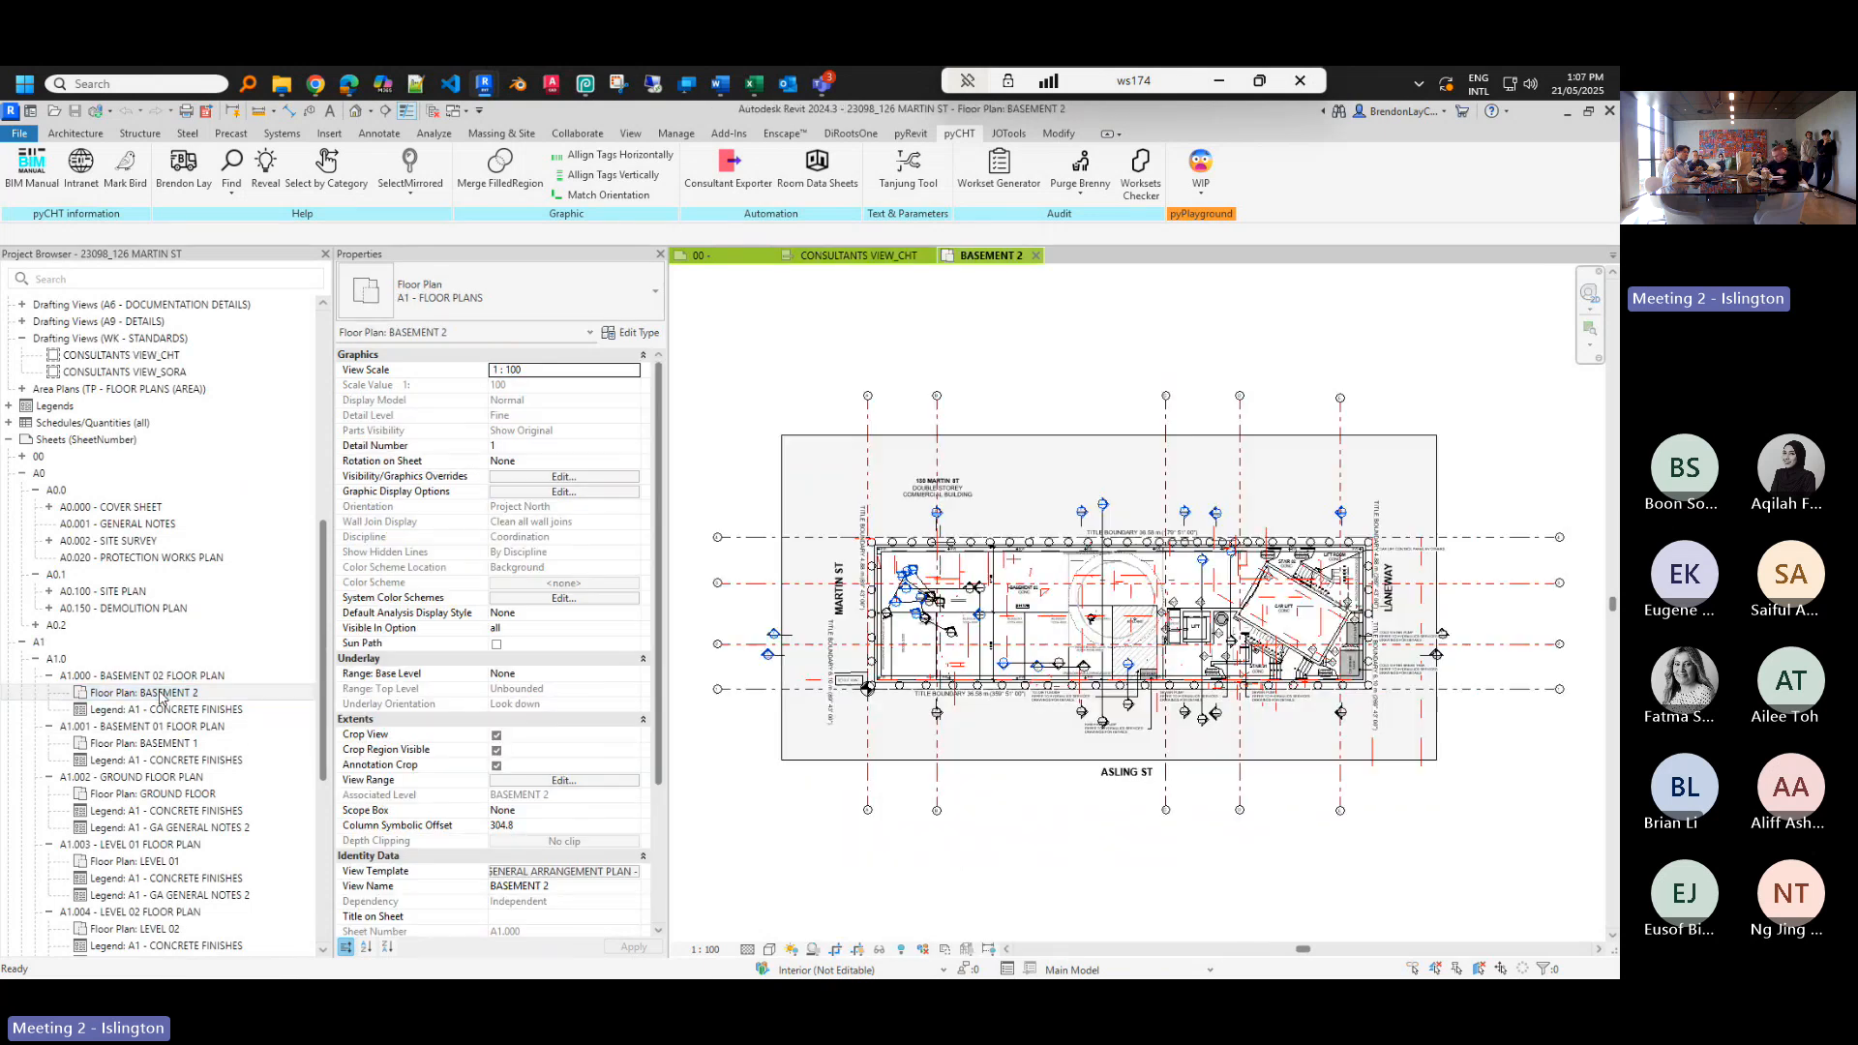
{"action": "double_click", "coordinate": [179, 744]}
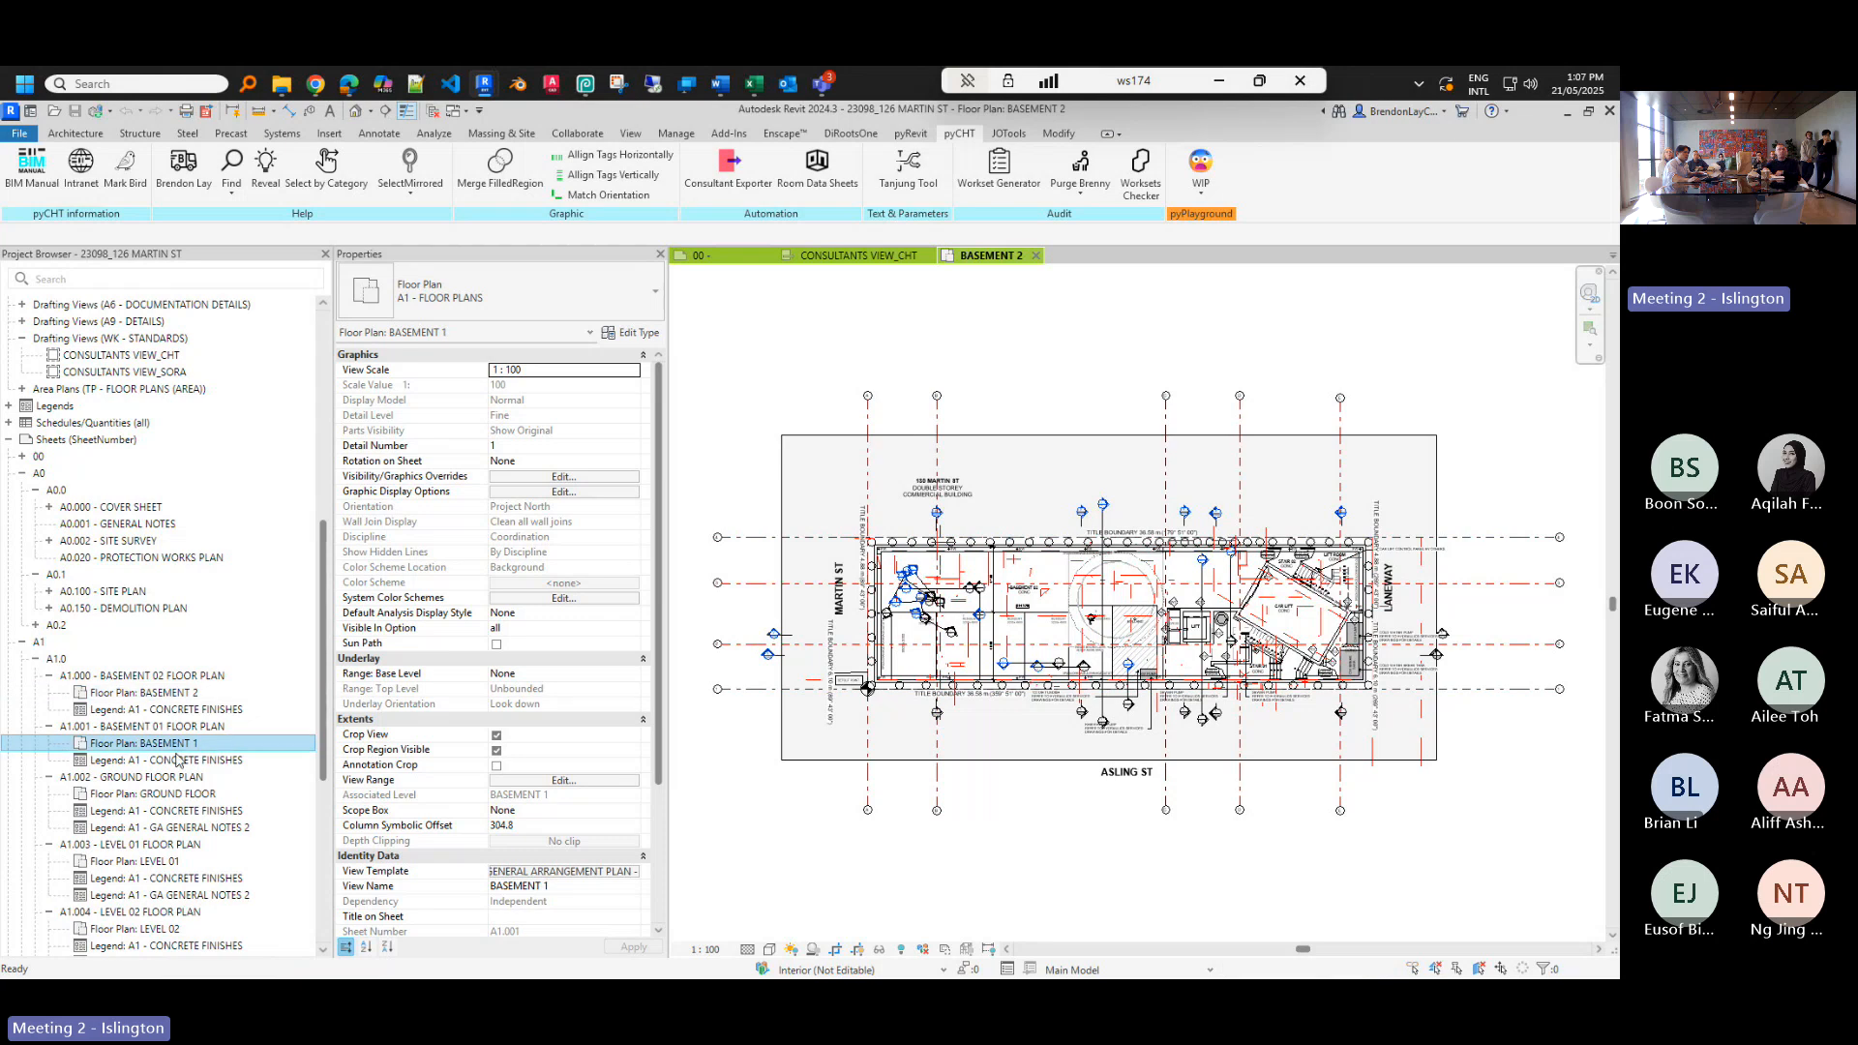
{"action": "left_click", "coordinate": [169, 795]}
{"action": "double_click", "coordinate": [167, 795]}
{"action": "scroll", "coordinate": [168, 801], "scroll_direction": "down", "scroll_amount": 2}
{"action": "left_click", "coordinate": [169, 844]}
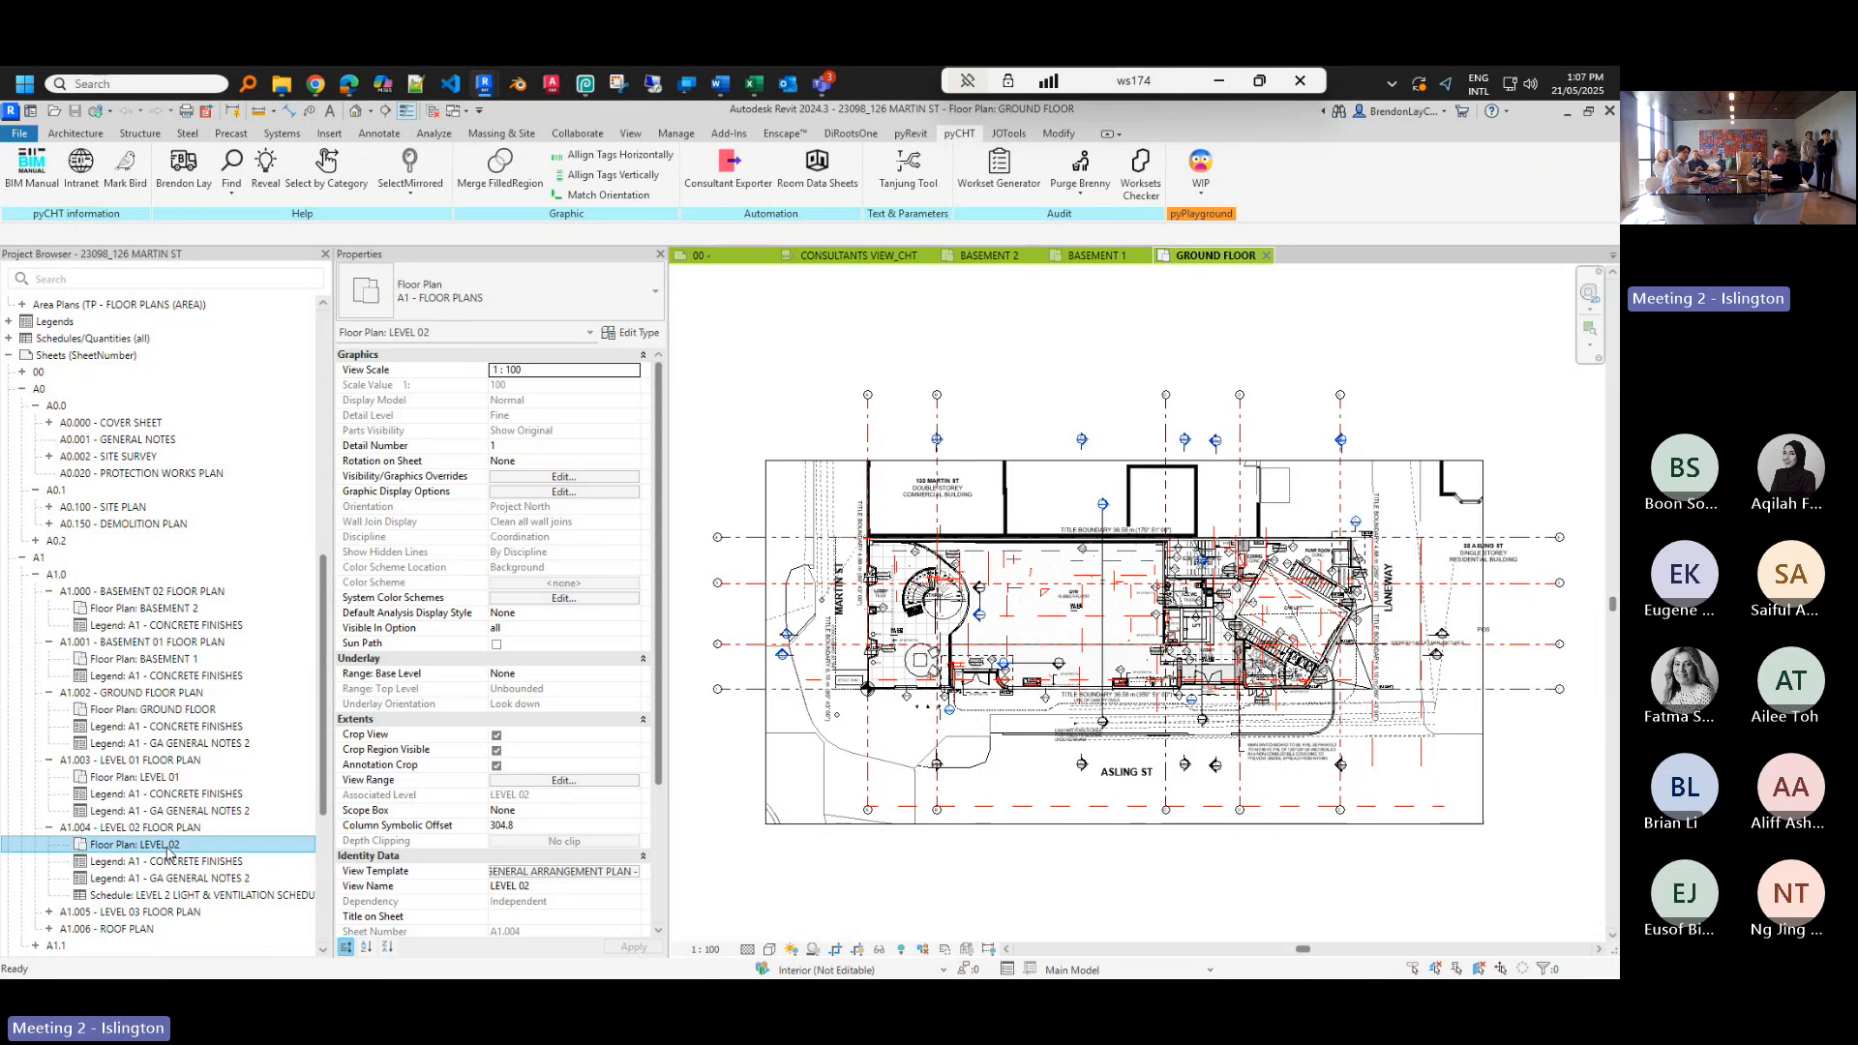
{"action": "double_click", "coordinate": [167, 845]}
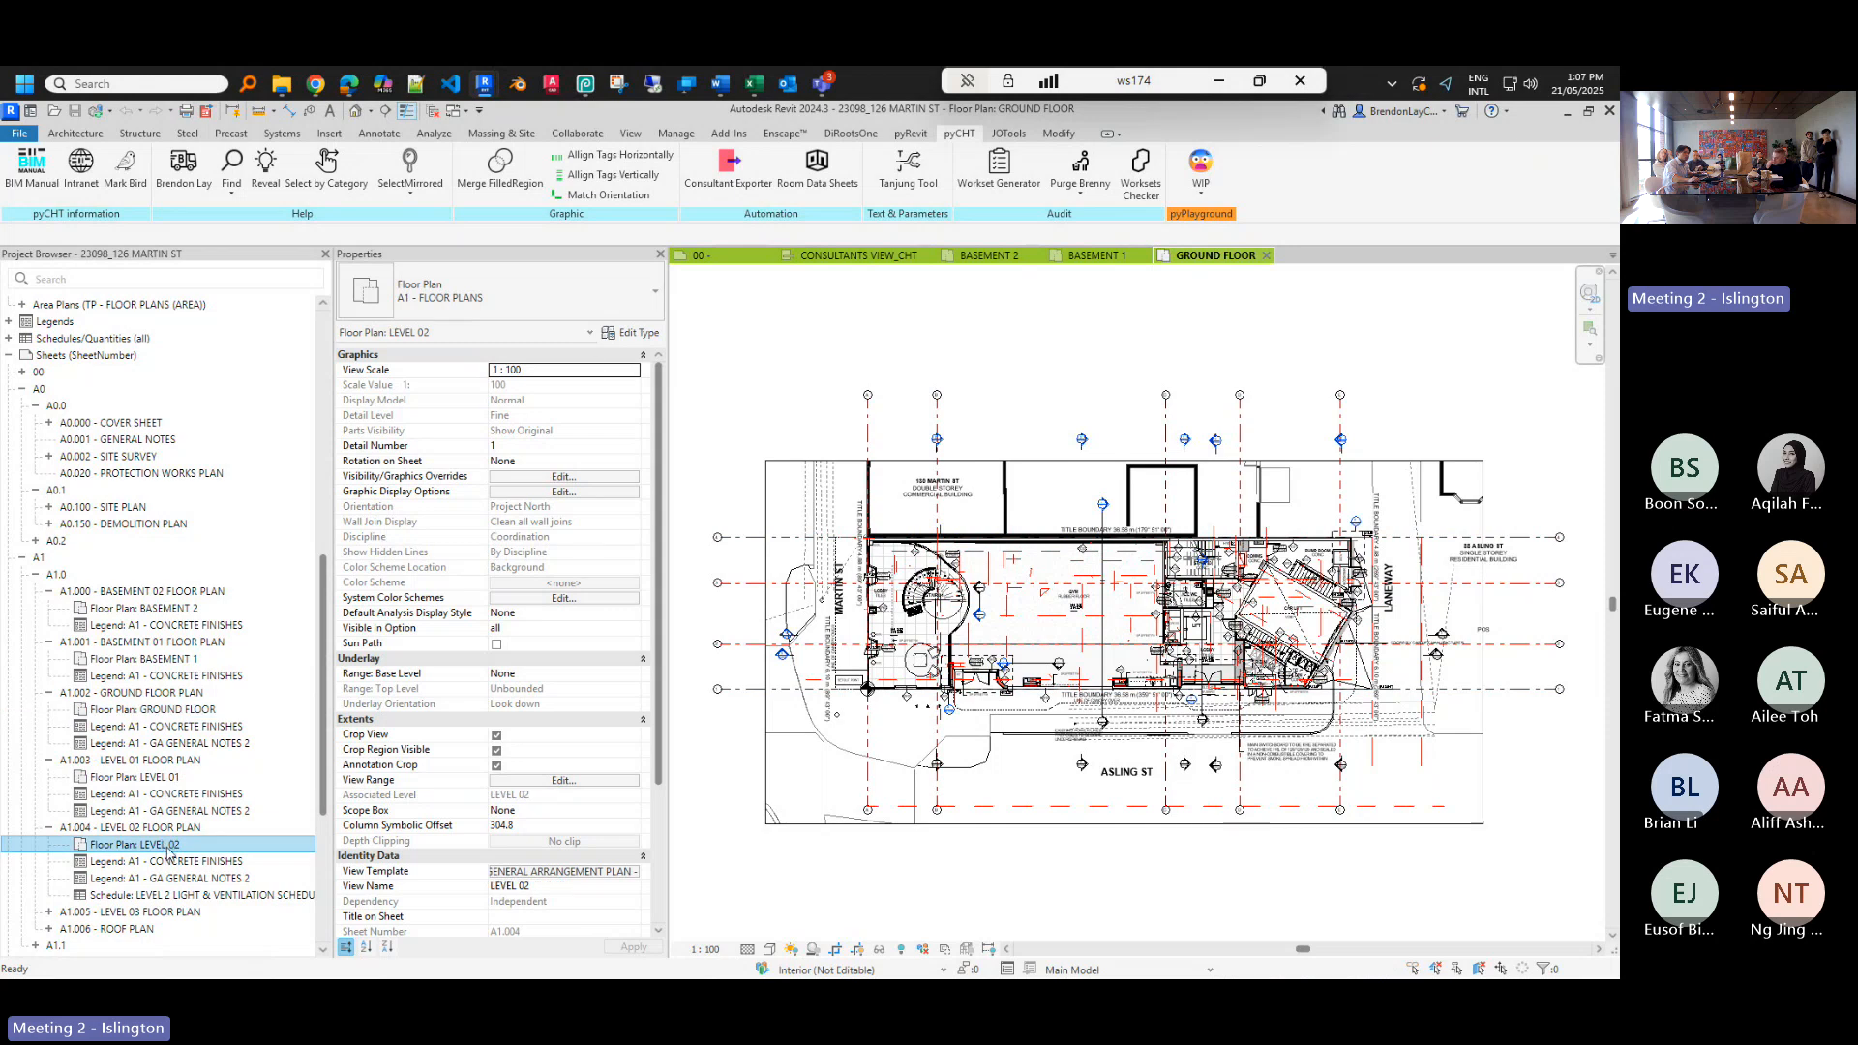
{"action": "left_click", "coordinate": [174, 779]}
{"action": "double_click", "coordinate": [174, 780]}
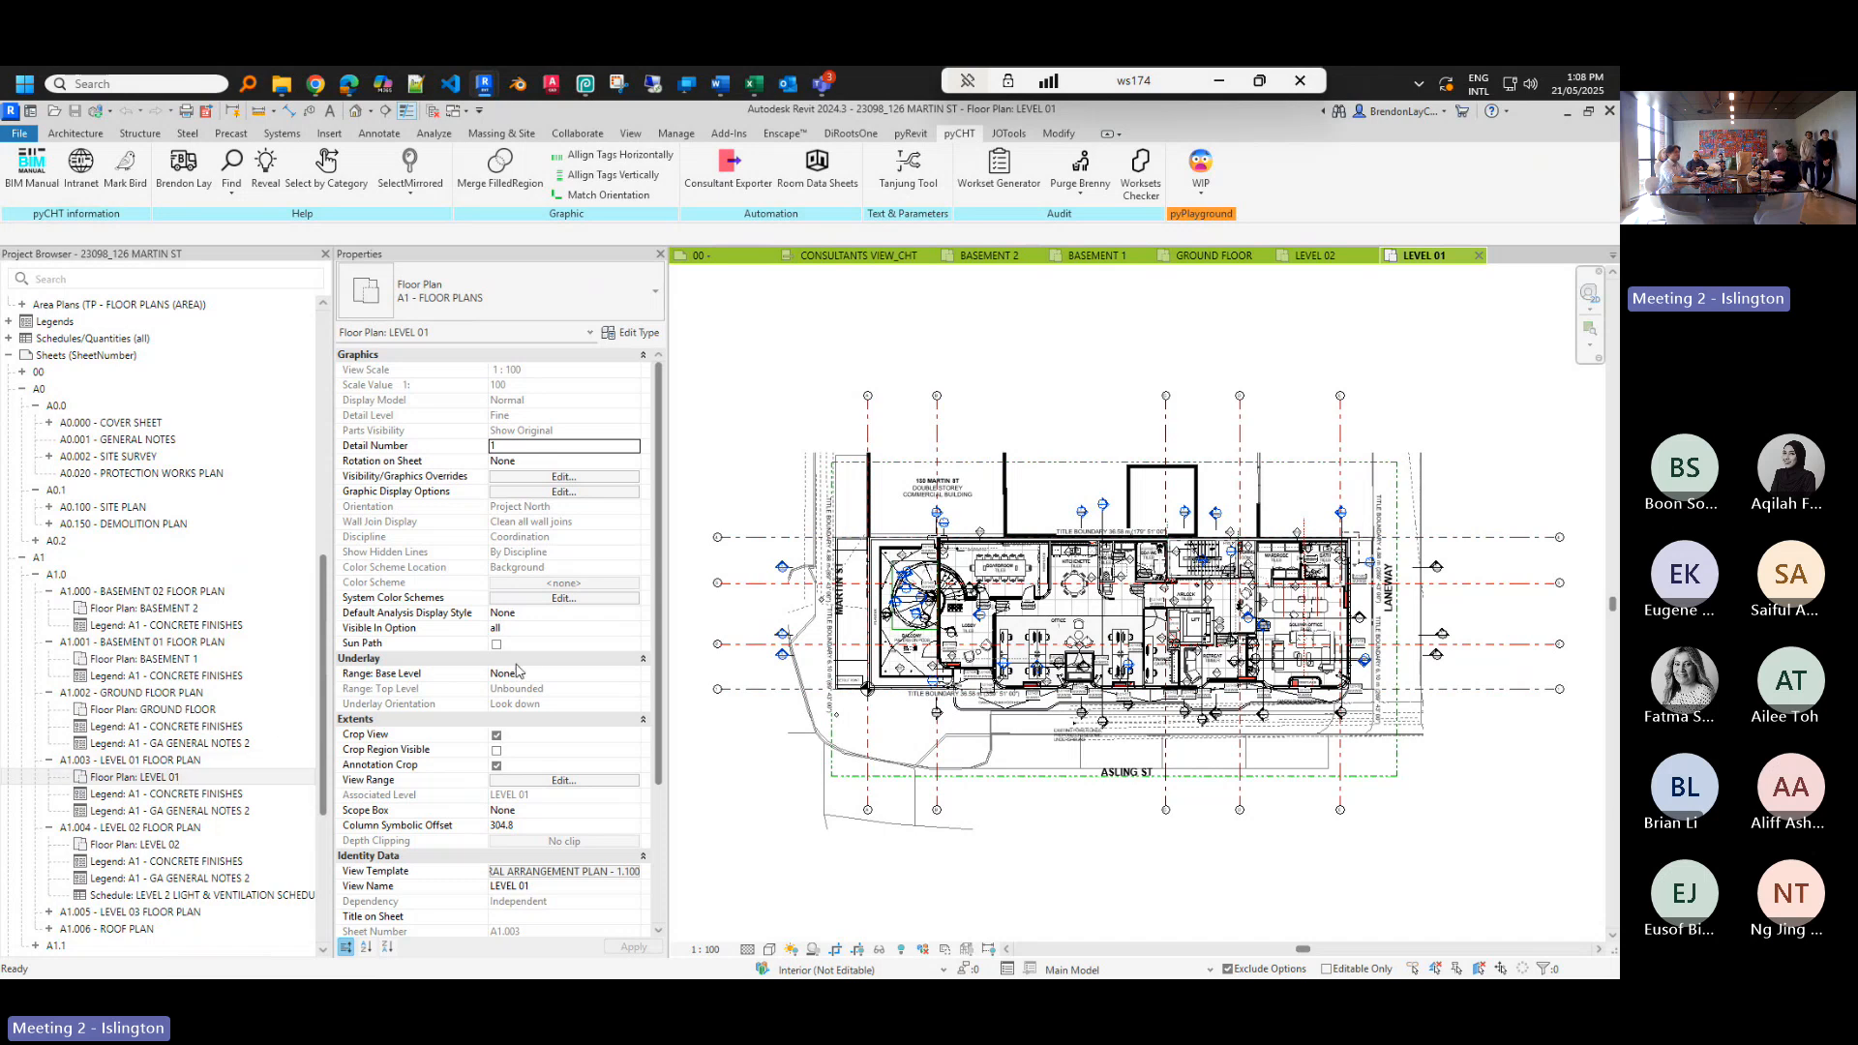
{"action": "left_click", "coordinate": [780, 259]}
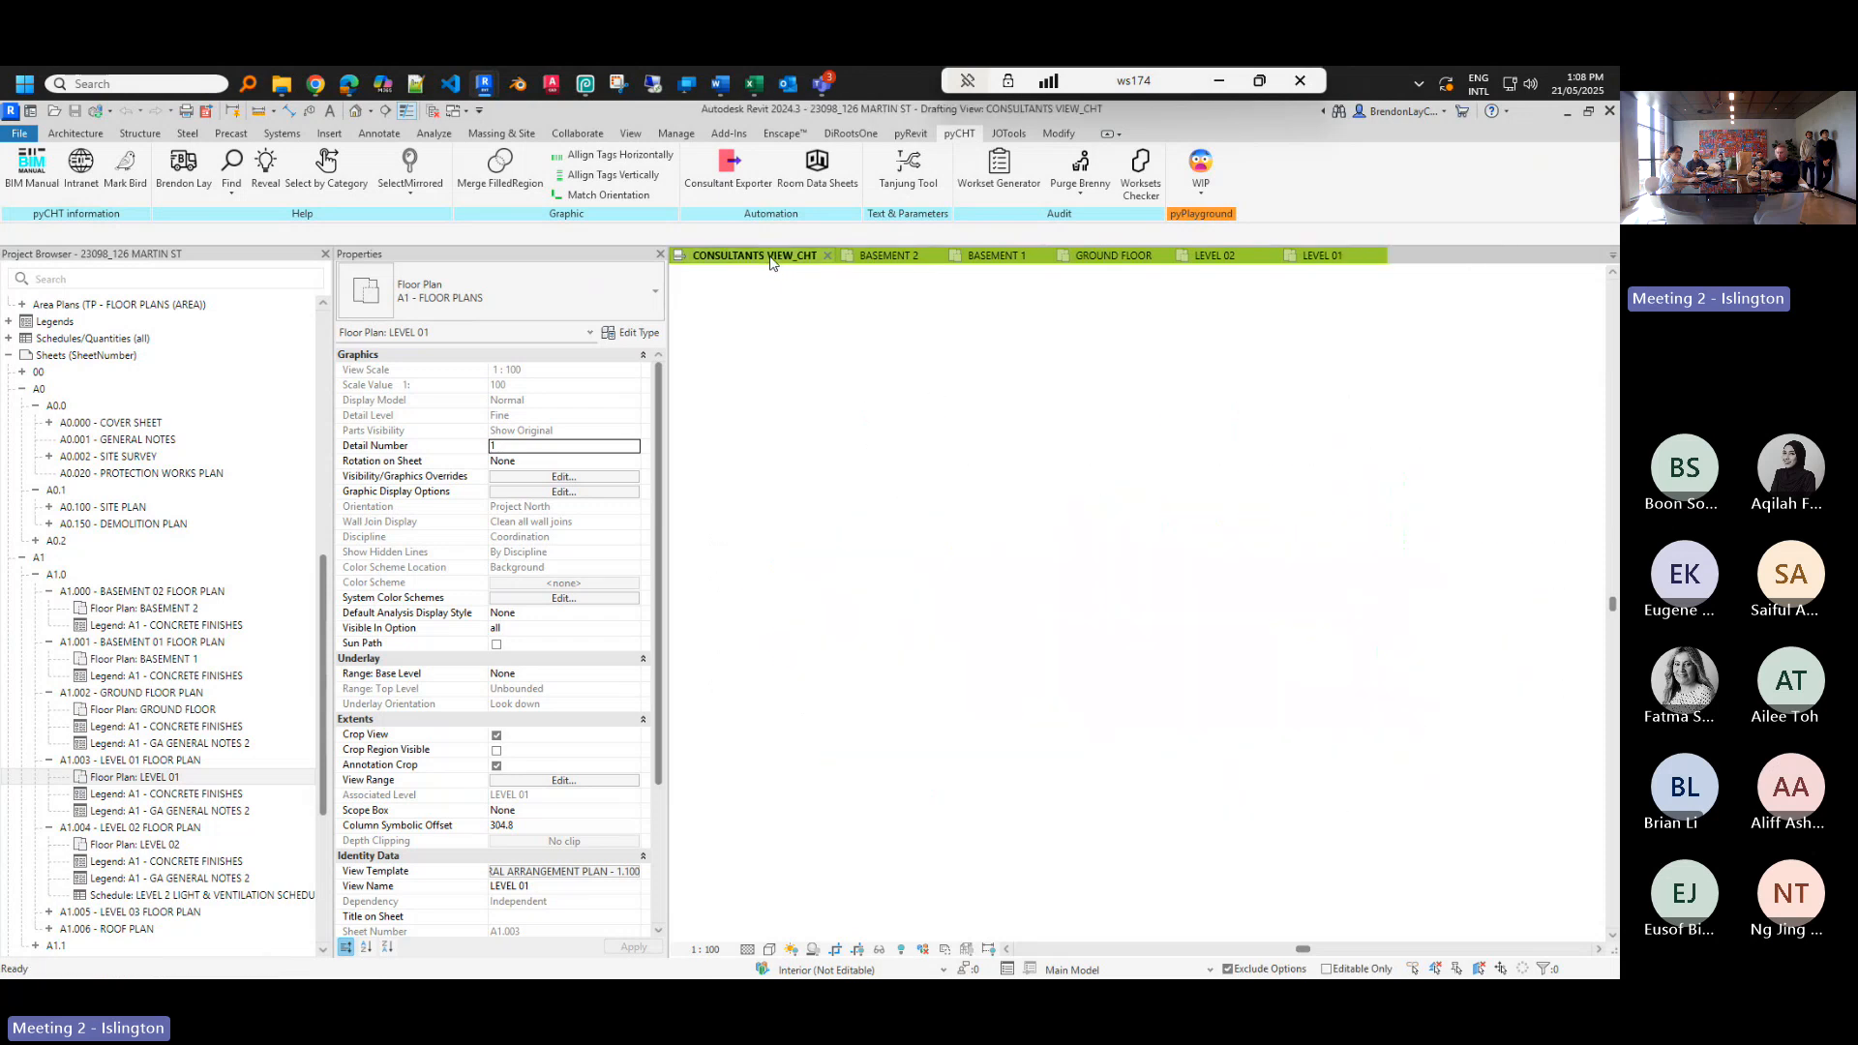
- Run Consultant Exporter to strip sheets, extra views, 131 view templates and 117 elevation markers
{"action": "left_click", "coordinate": [737, 189]}
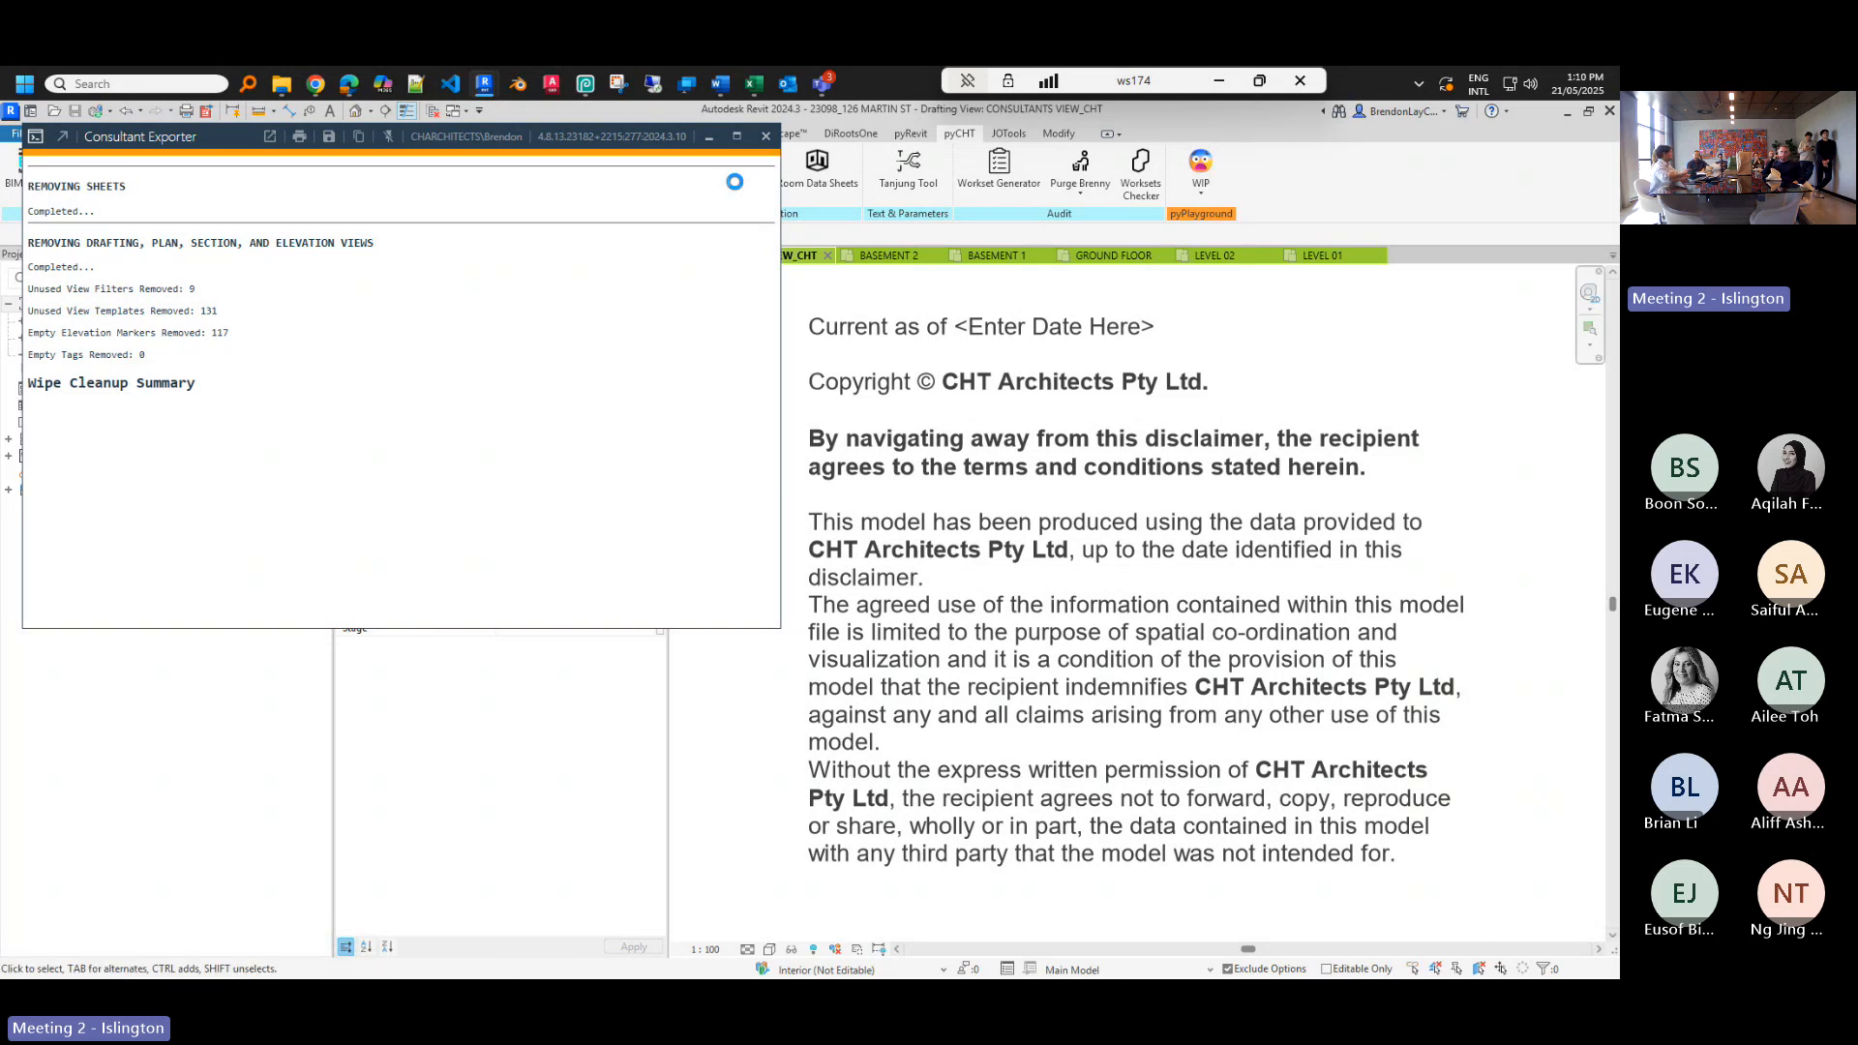
{"action": "left_click", "coordinate": [735, 182]}
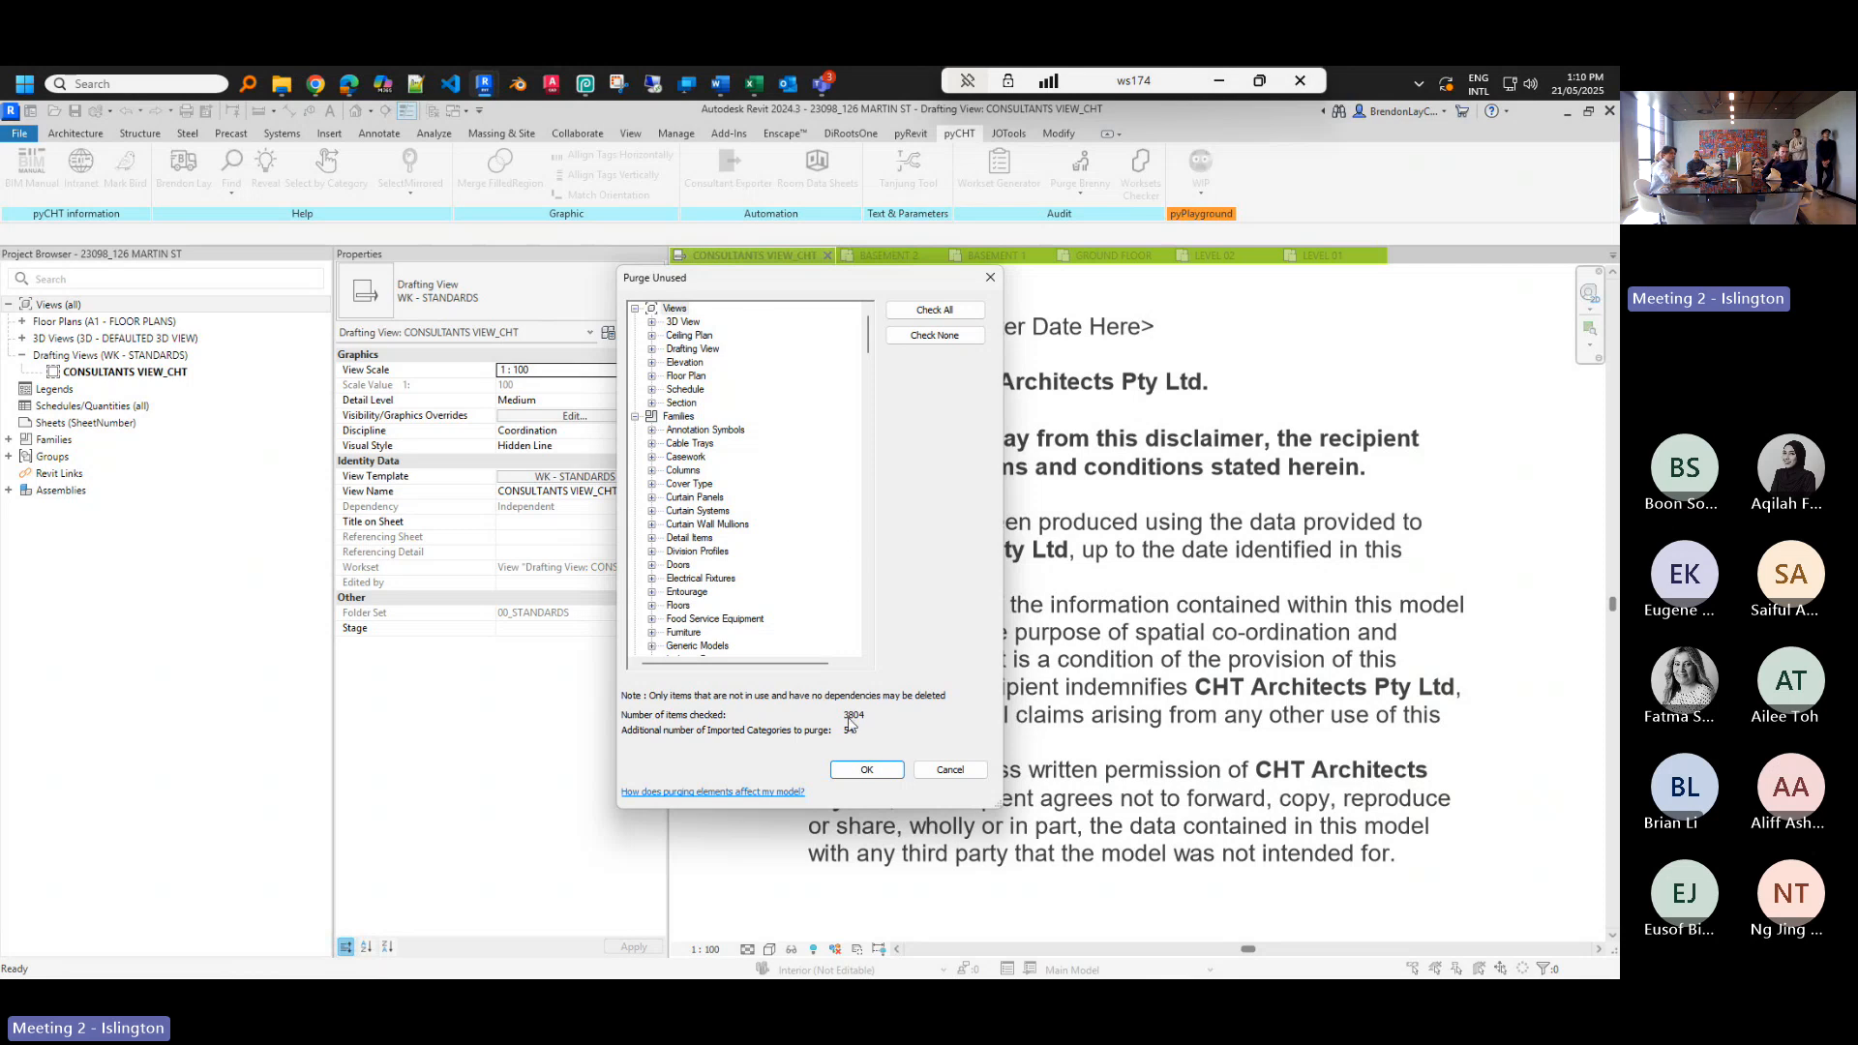
- Purge all 3804 checked unused items in the Purge Unused dialog
{"action": "left_click", "coordinate": [867, 769]}
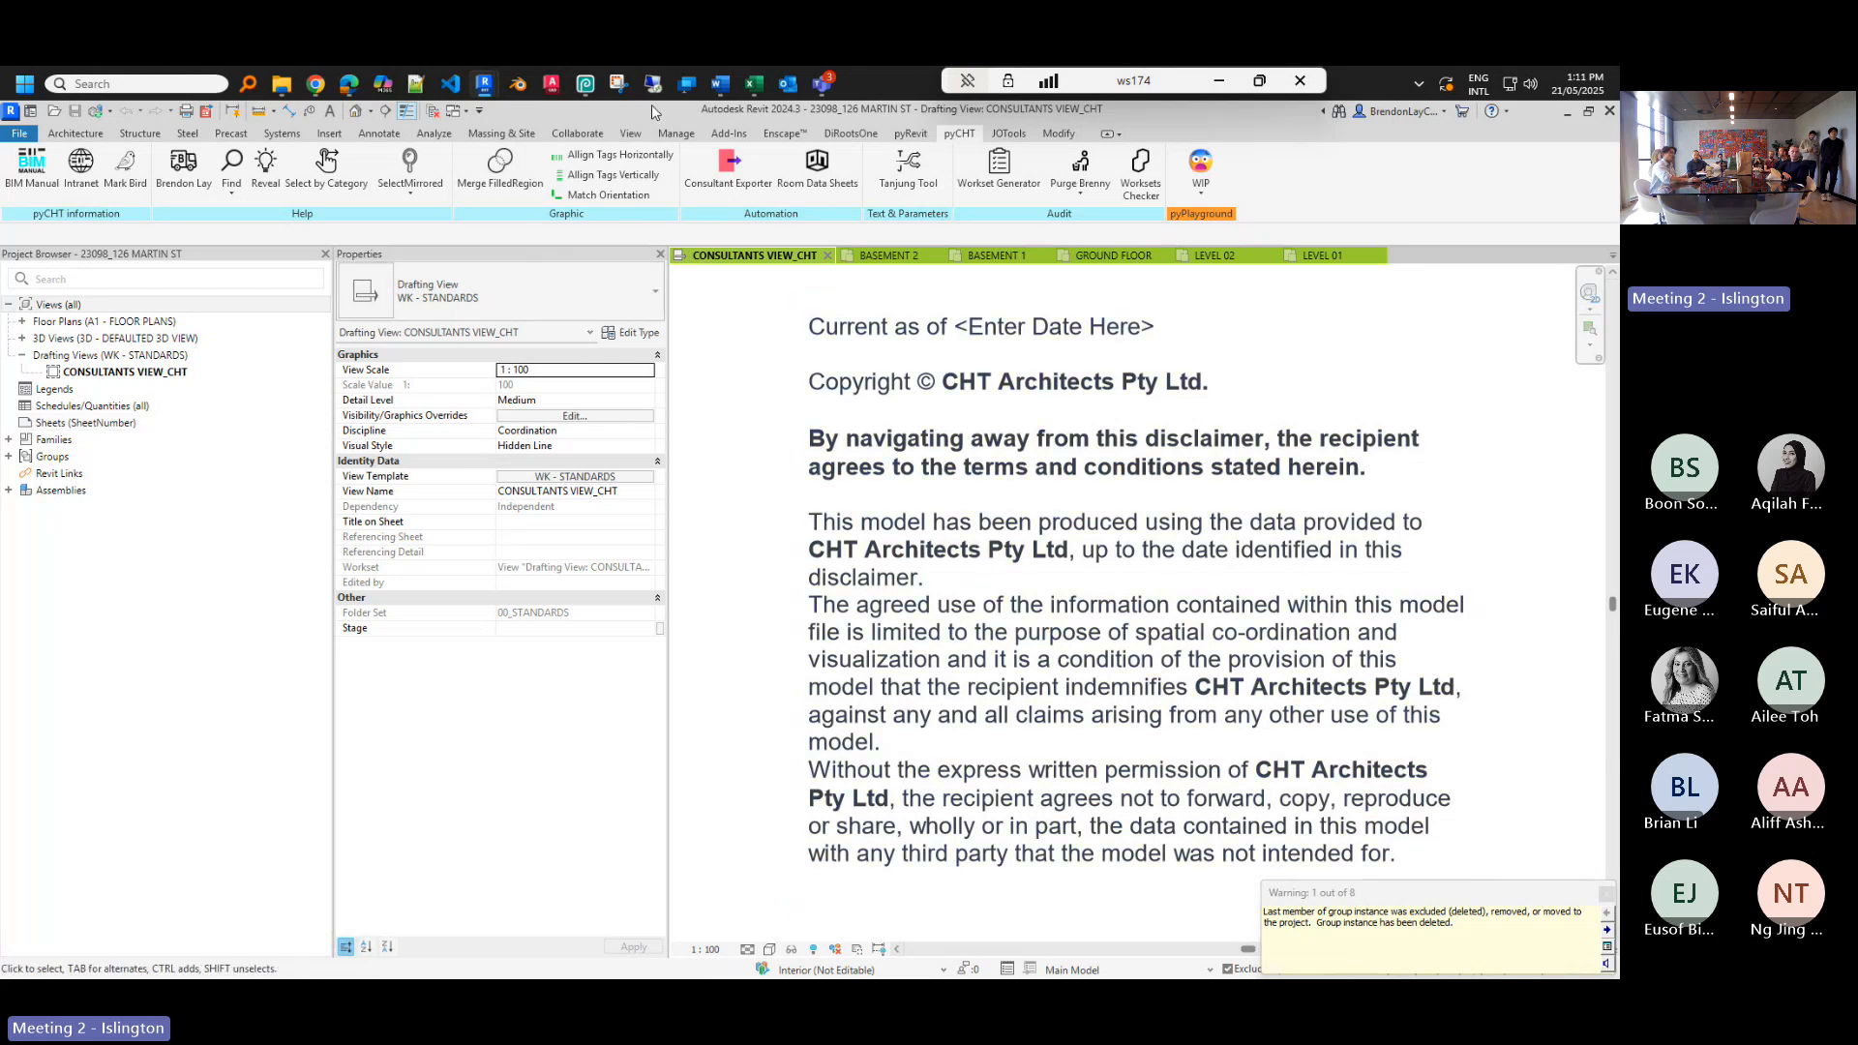
- Recheck Manage > Purge Unused for leftovers, then open the personal 3D view of the model
{"action": "left_click", "coordinate": [672, 136]}
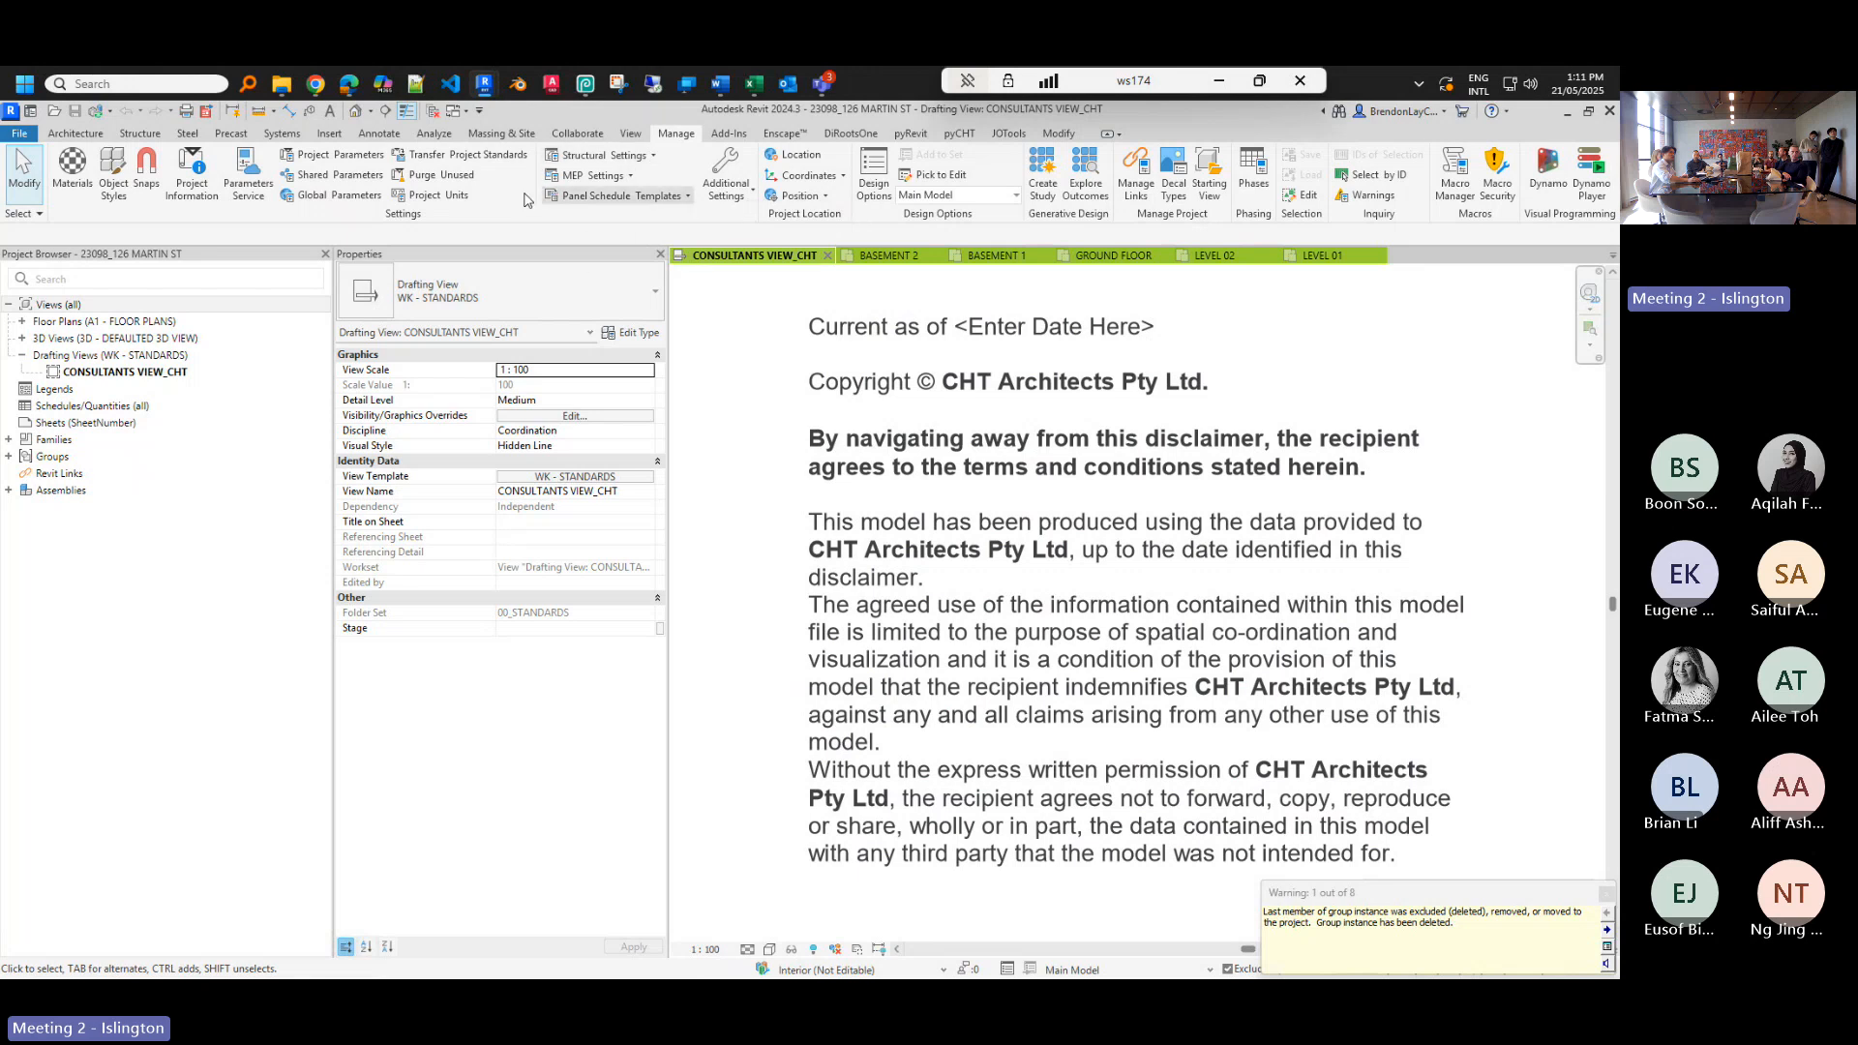
{"action": "left_click", "coordinate": [477, 181]}
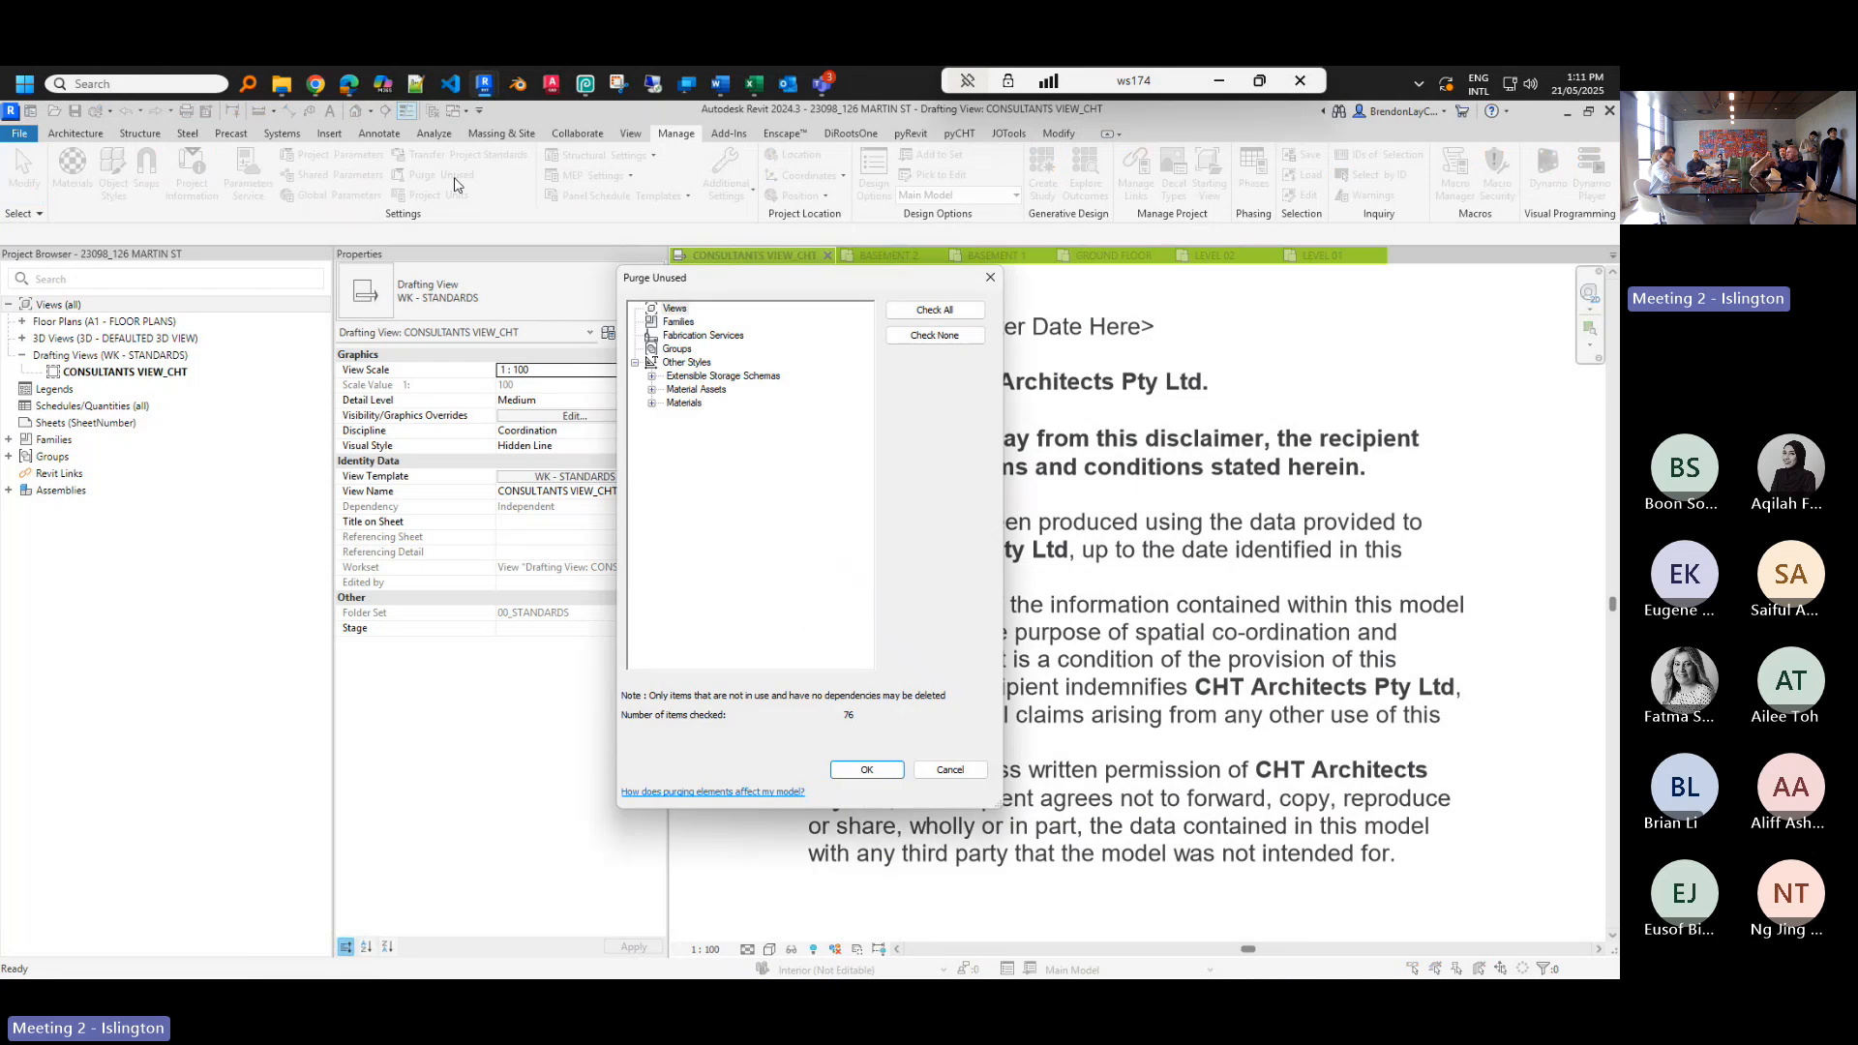
{"action": "key", "text": "Escape"}
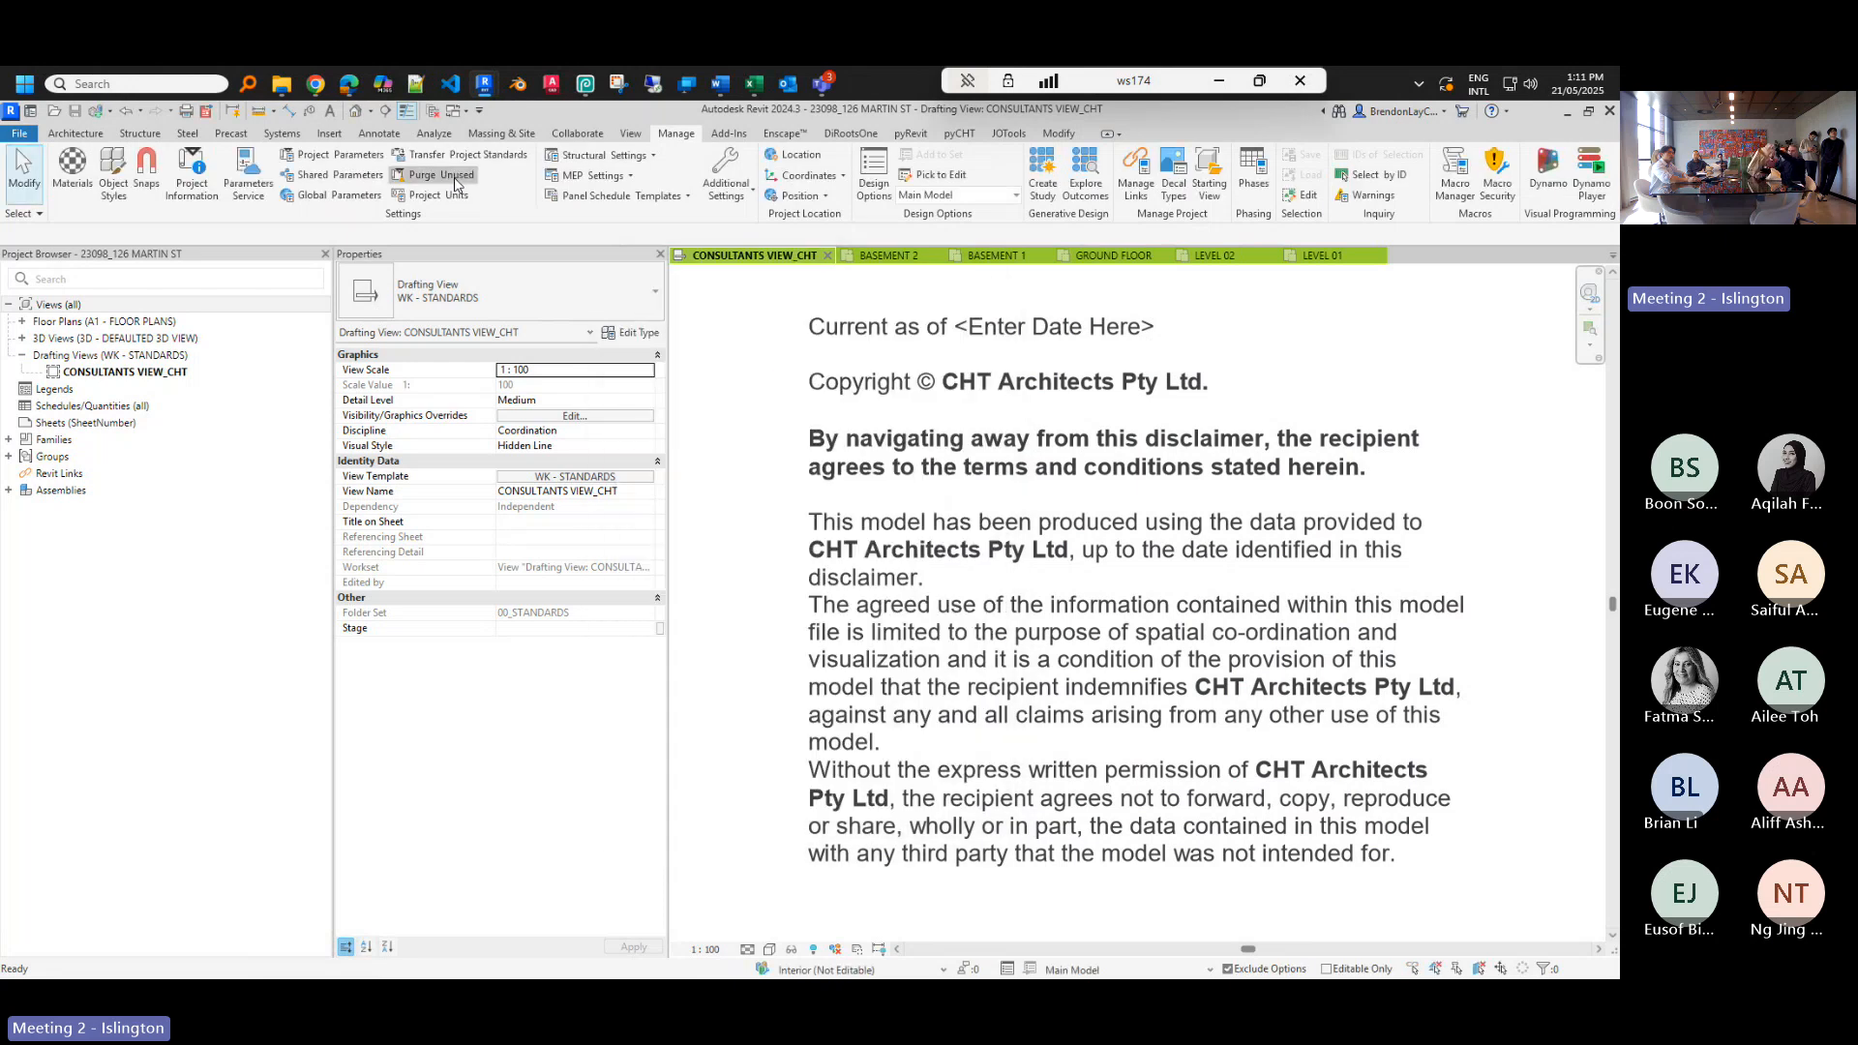
{"action": "left_click", "coordinate": [455, 179]}
{"action": "key", "text": "Return"}
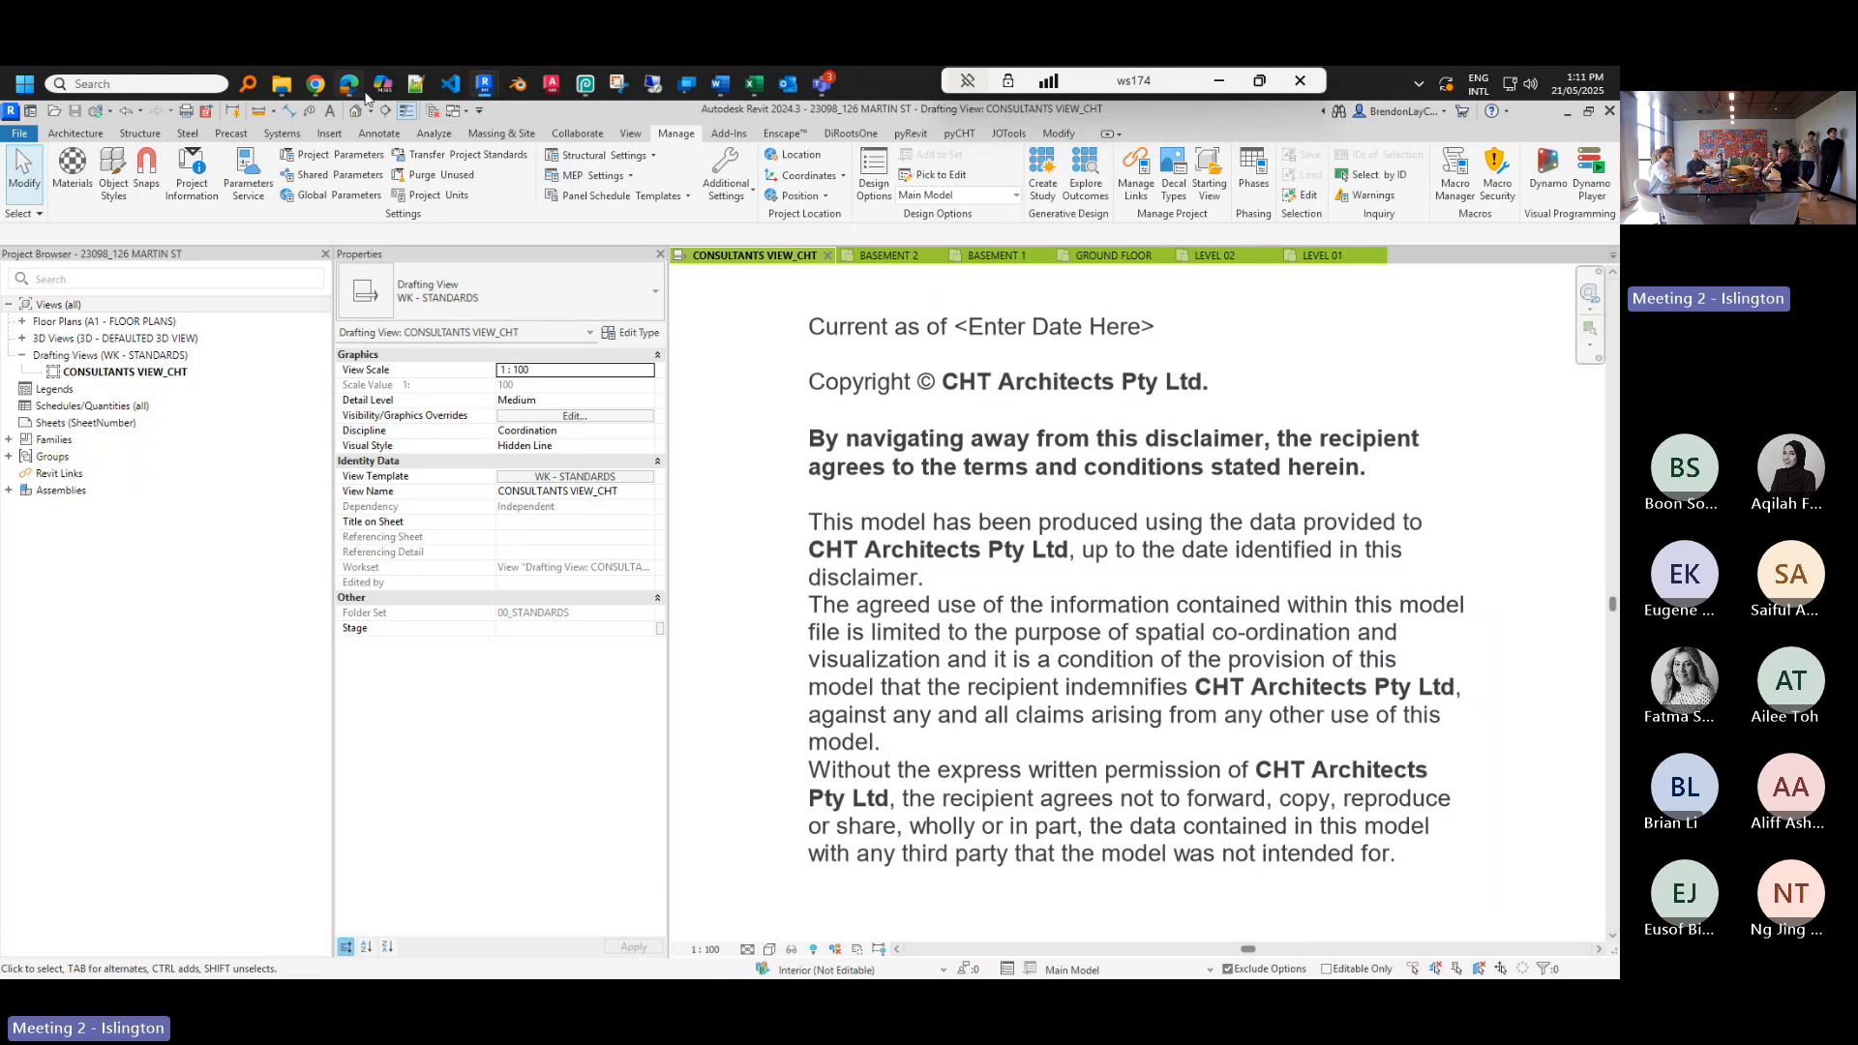
{"action": "left_click", "coordinate": [355, 110]}
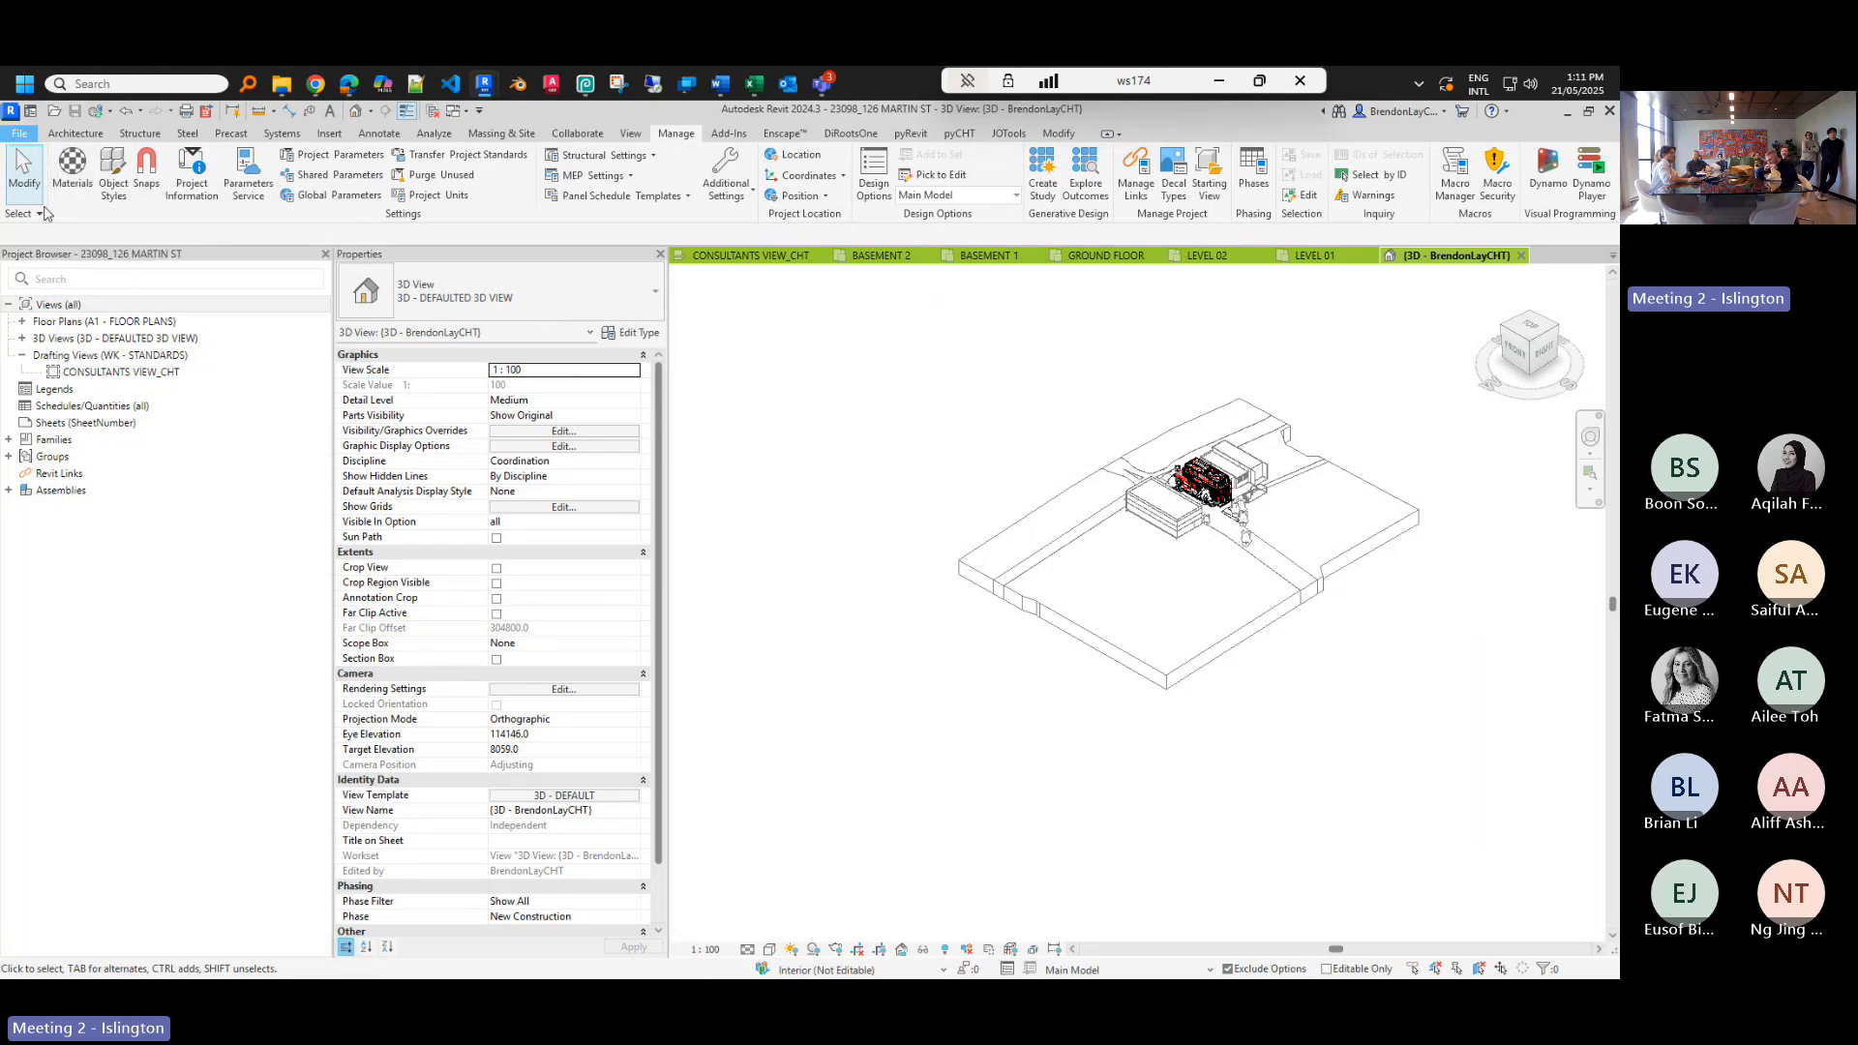
{"action": "left_click", "coordinate": [16, 134]}
{"action": "mouse_move", "coordinate": [39, 335]}
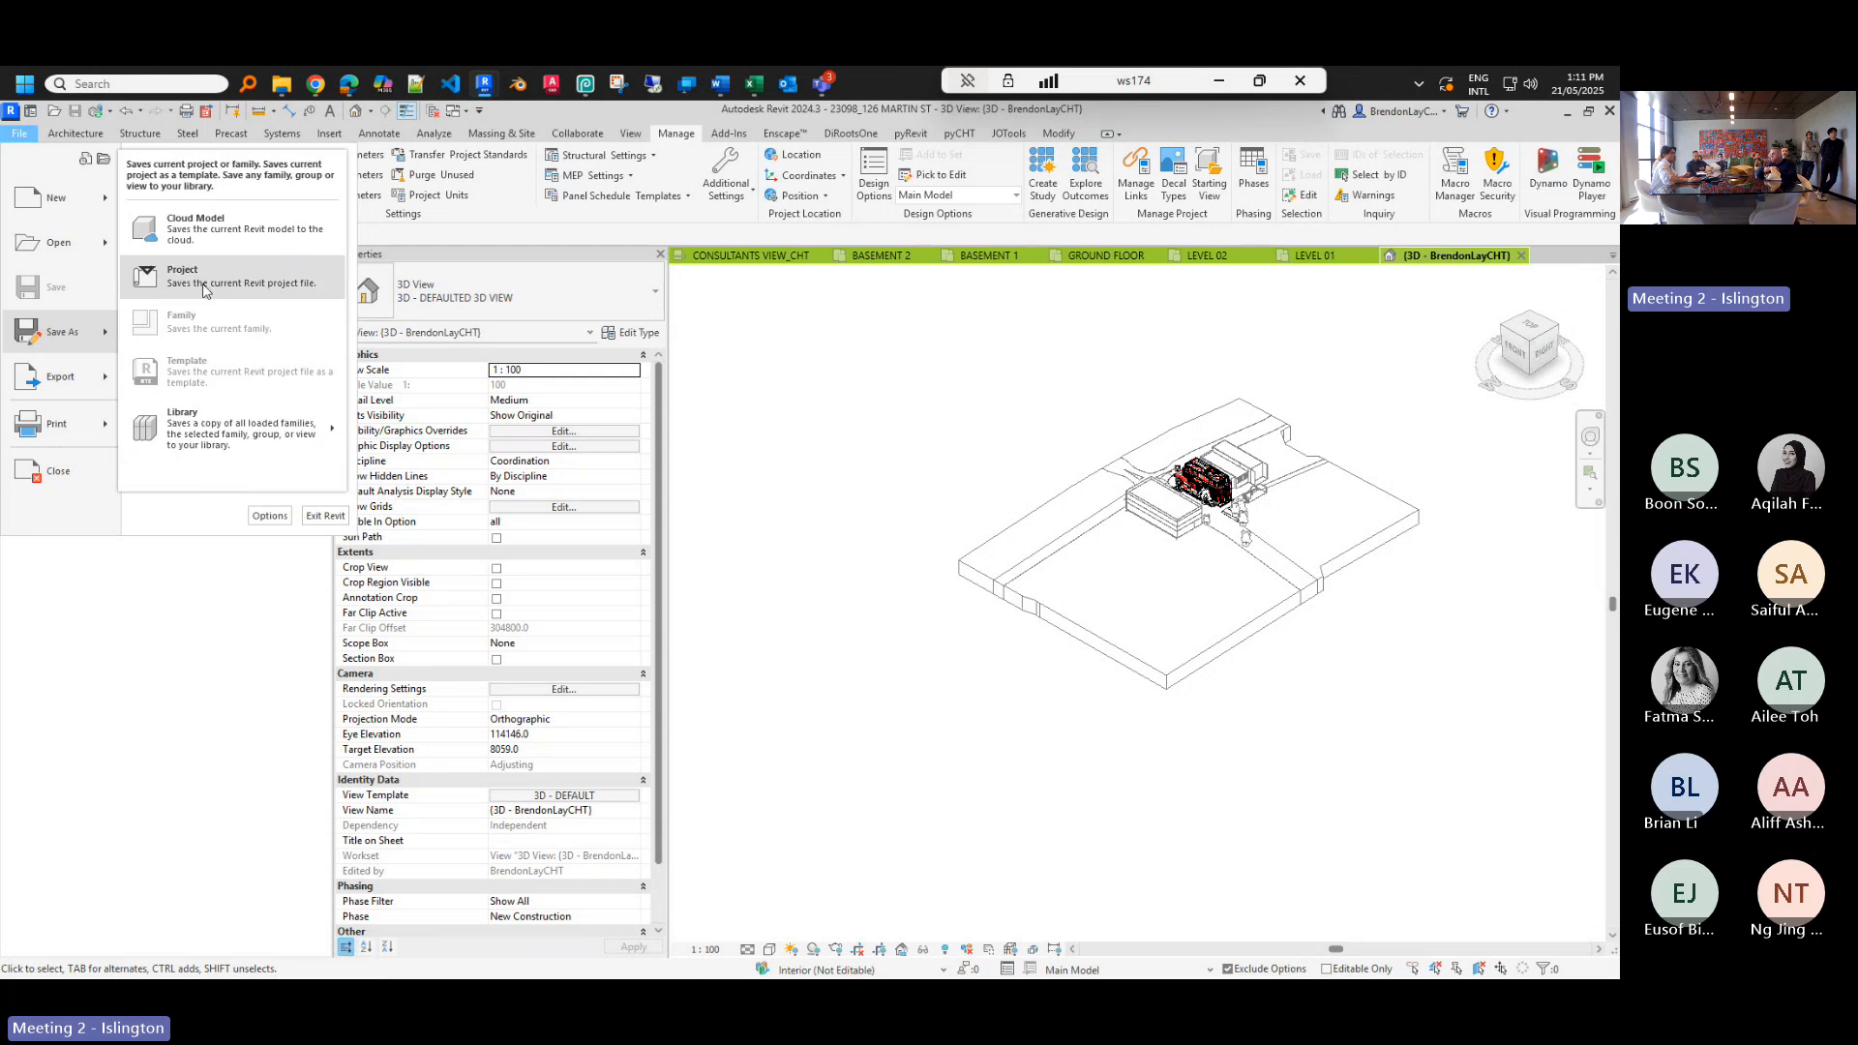
{"action": "left_click", "coordinate": [207, 272]}
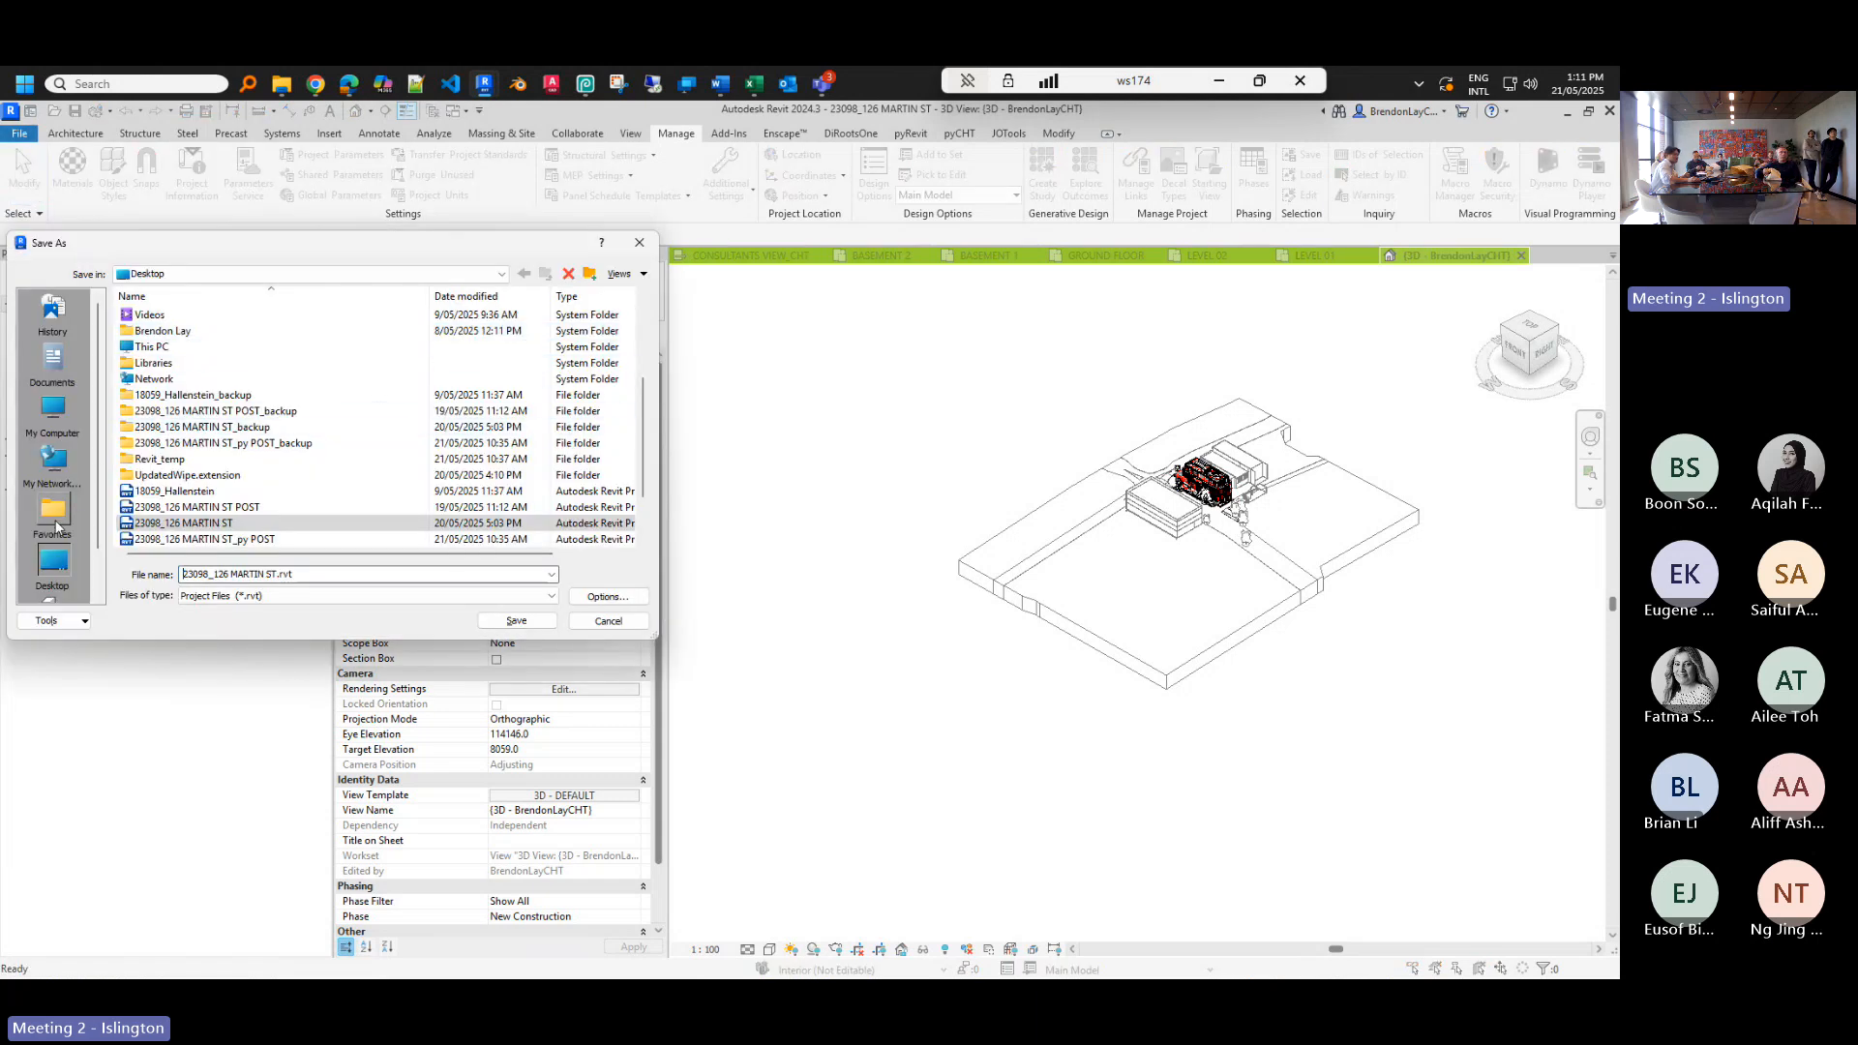
{"action": "left_click", "coordinate": [276, 595]}
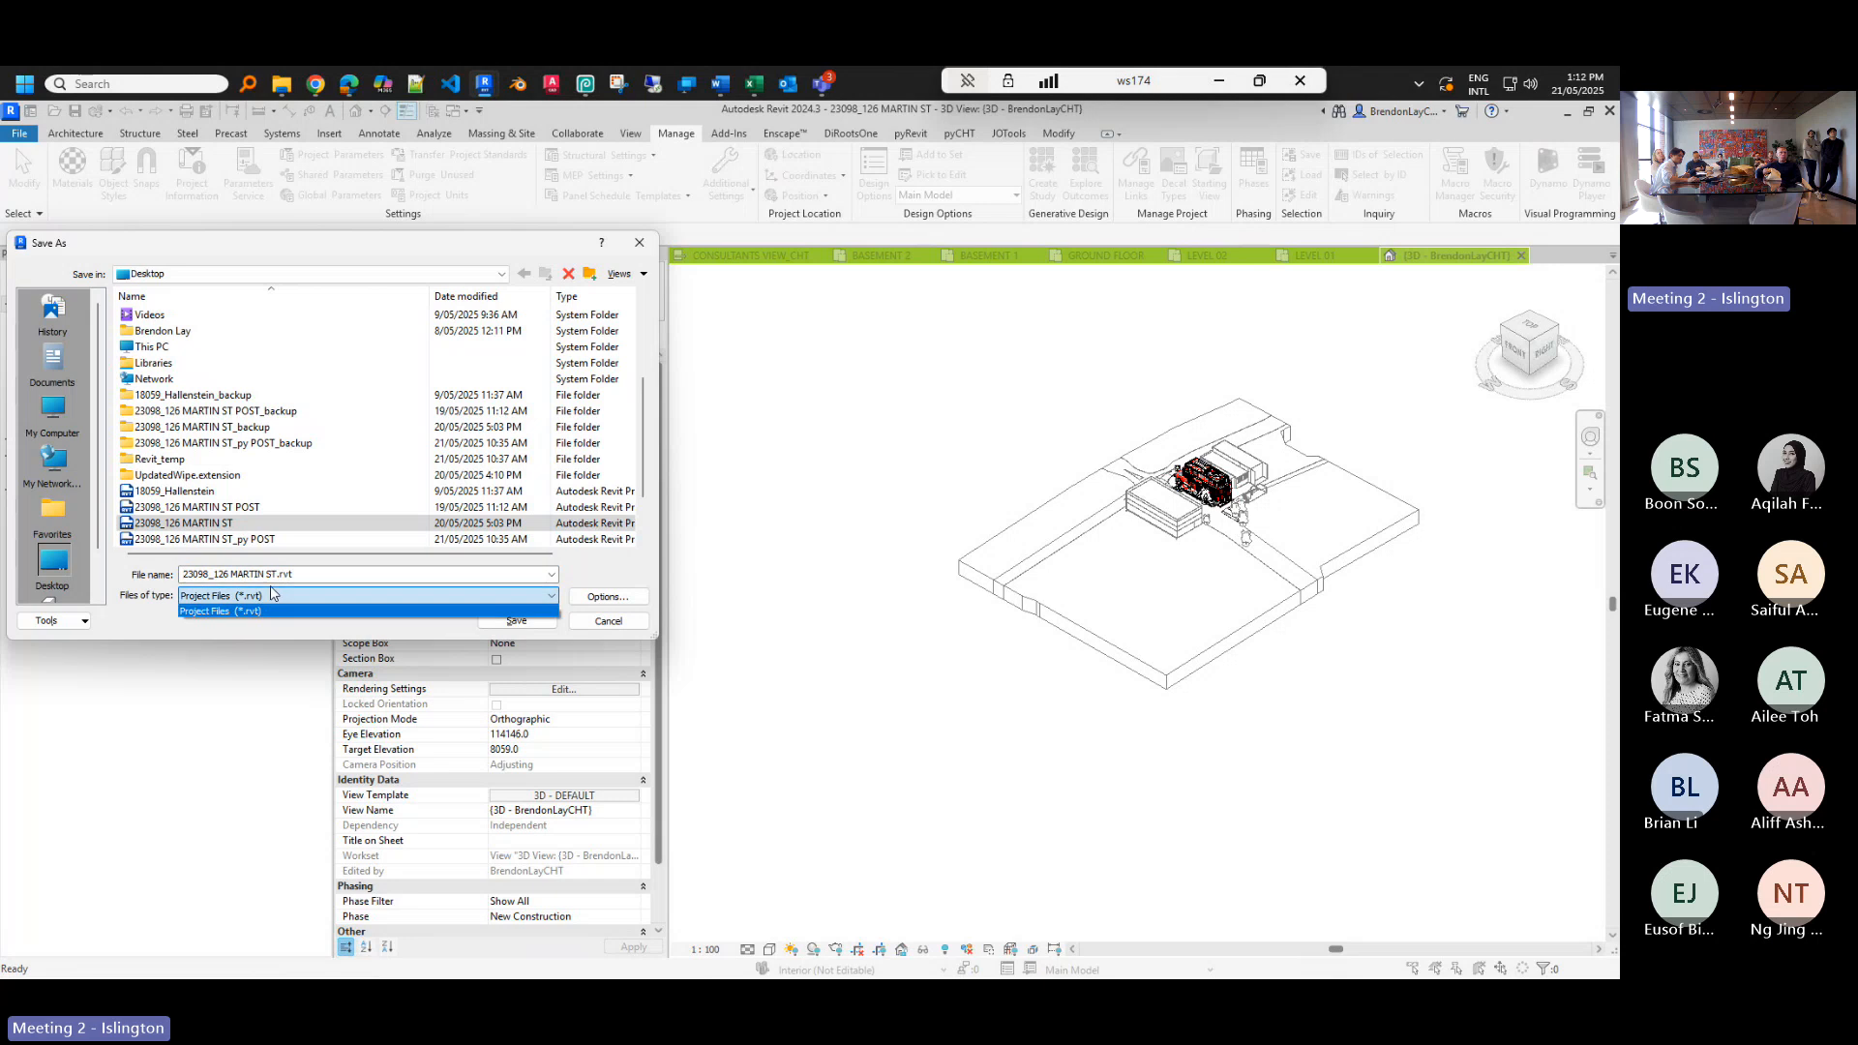
{"action": "left_click", "coordinate": [274, 522]}
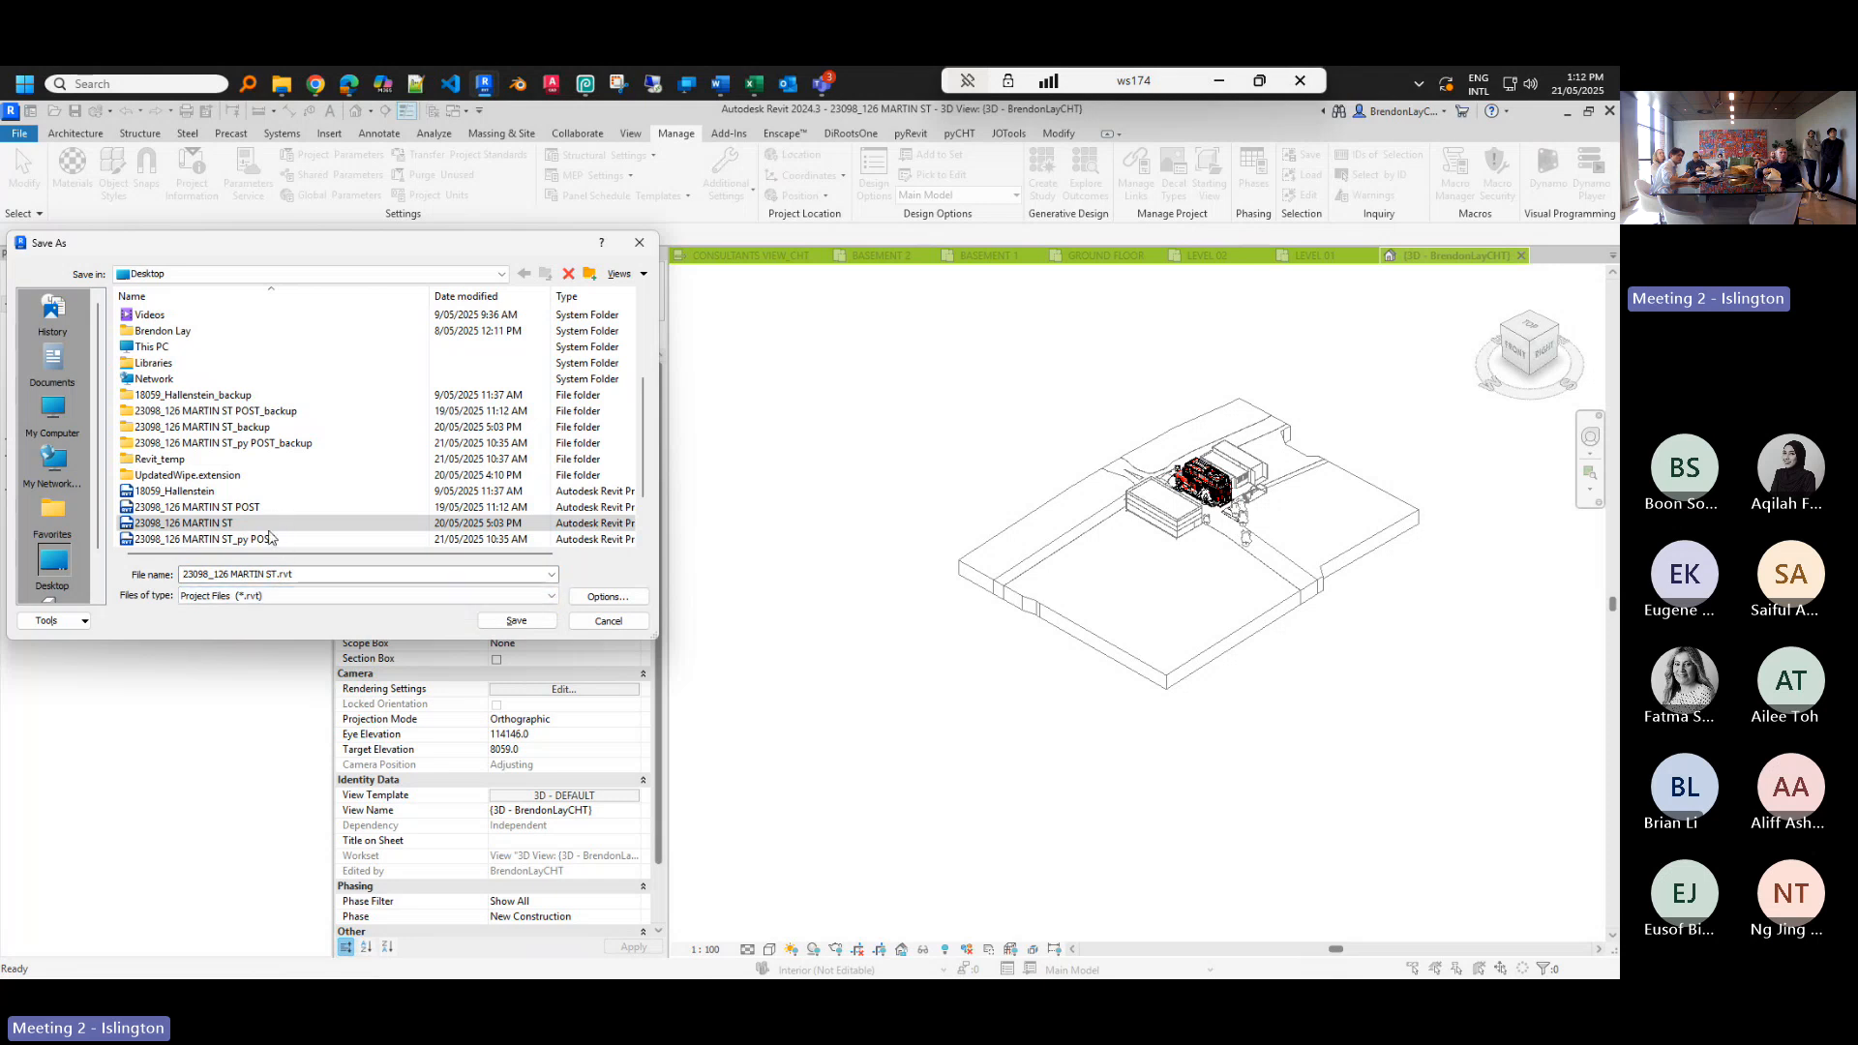
{"action": "left_click", "coordinate": [222, 539]}
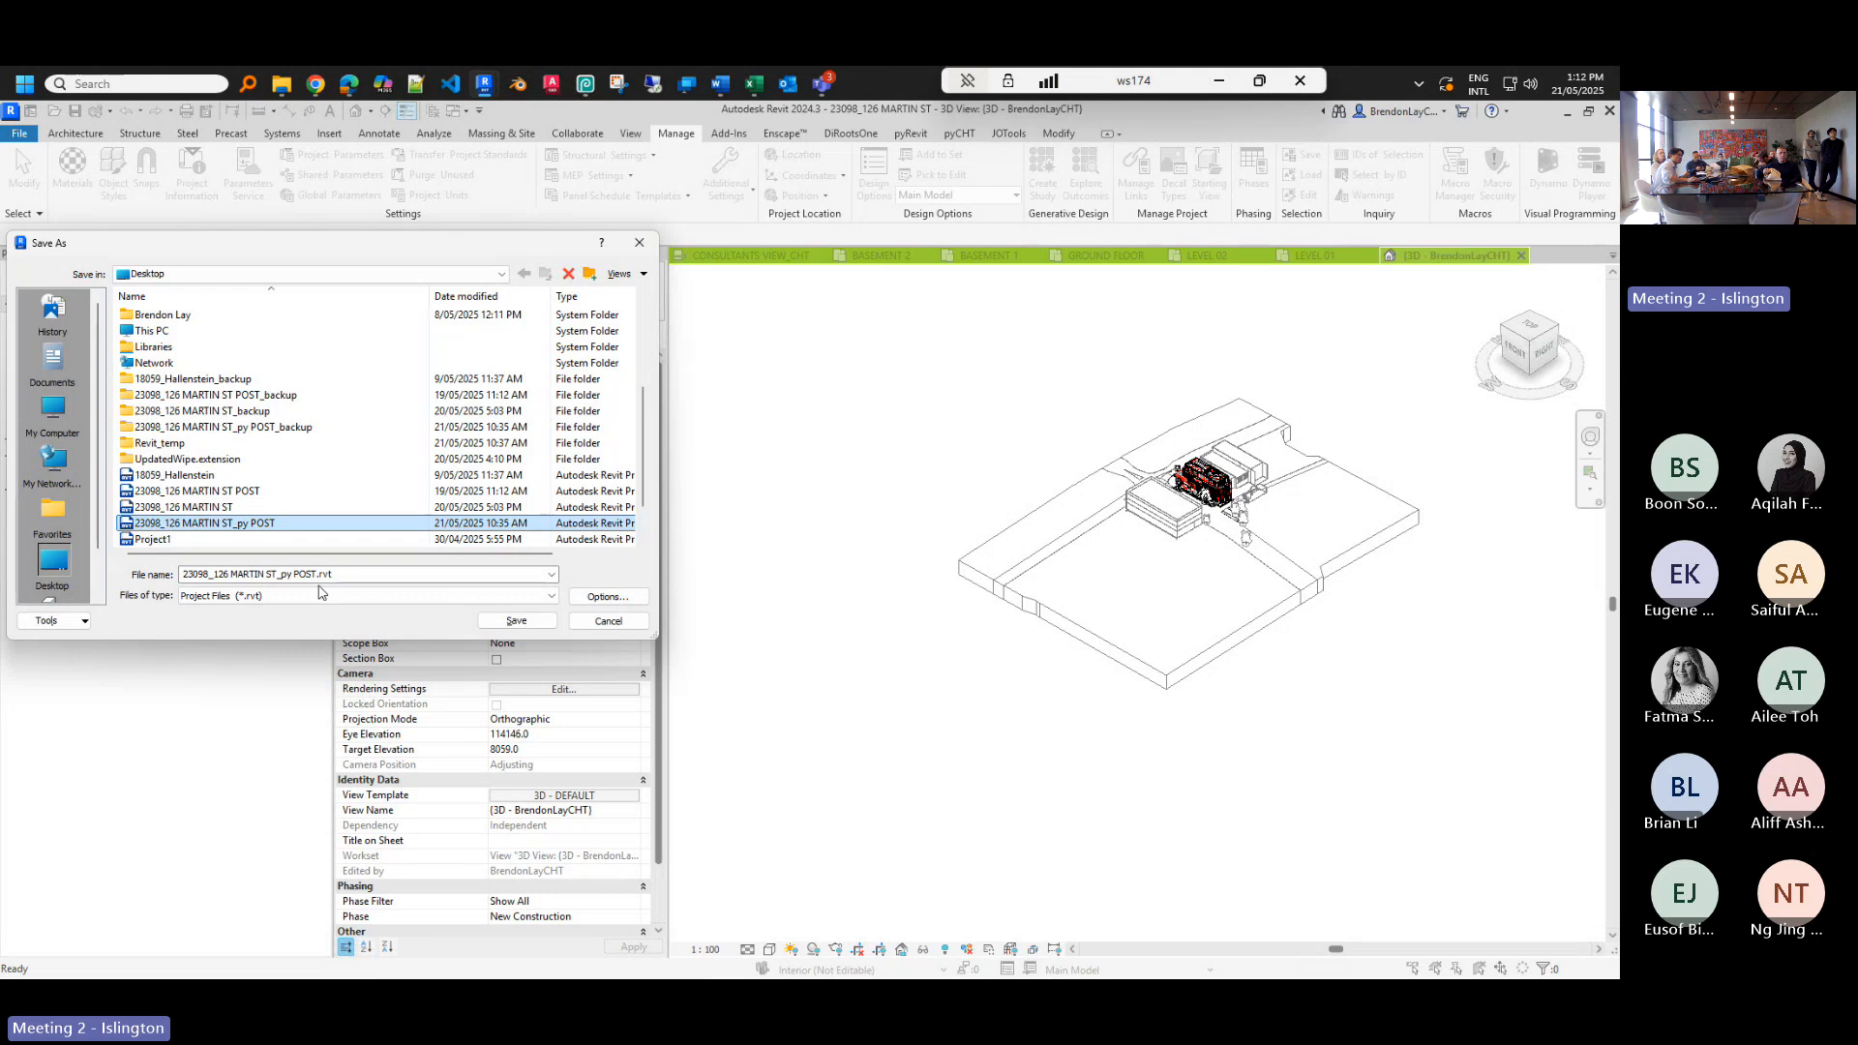
{"action": "left_click", "coordinate": [517, 625]}
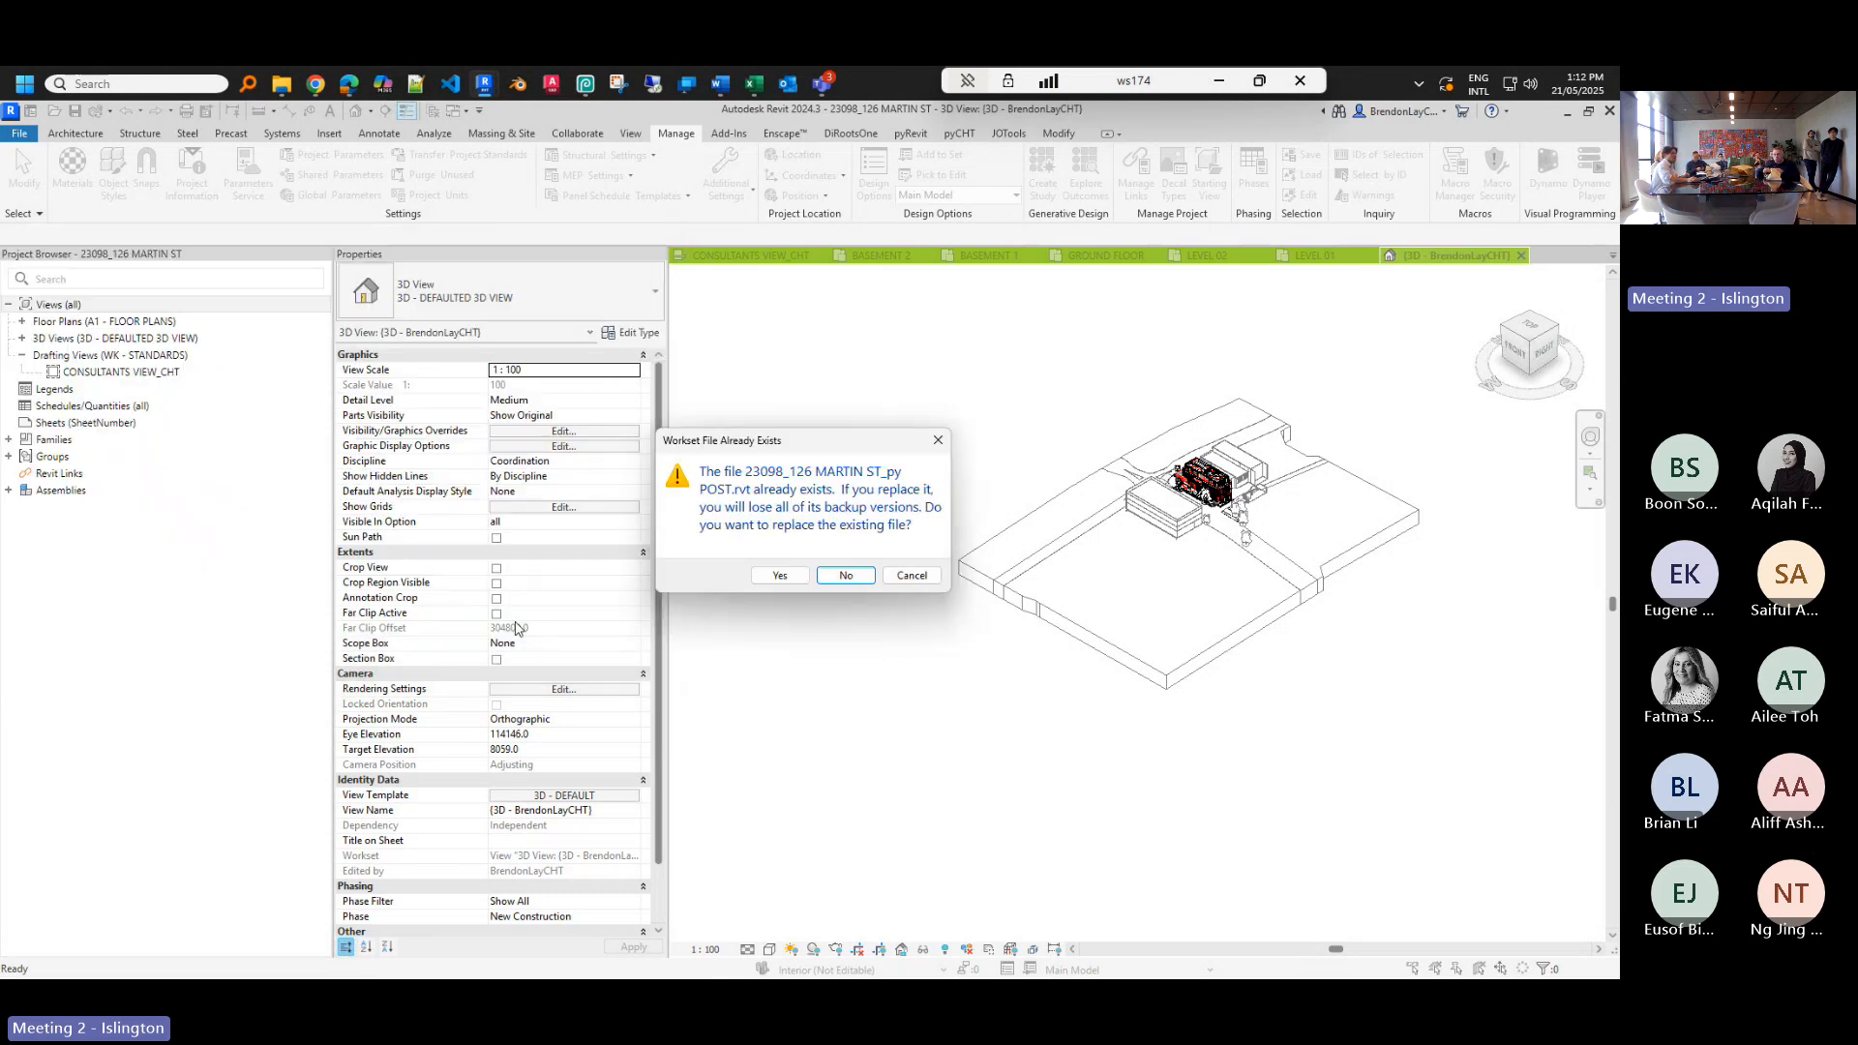
{"action": "left_click", "coordinate": [780, 575]}
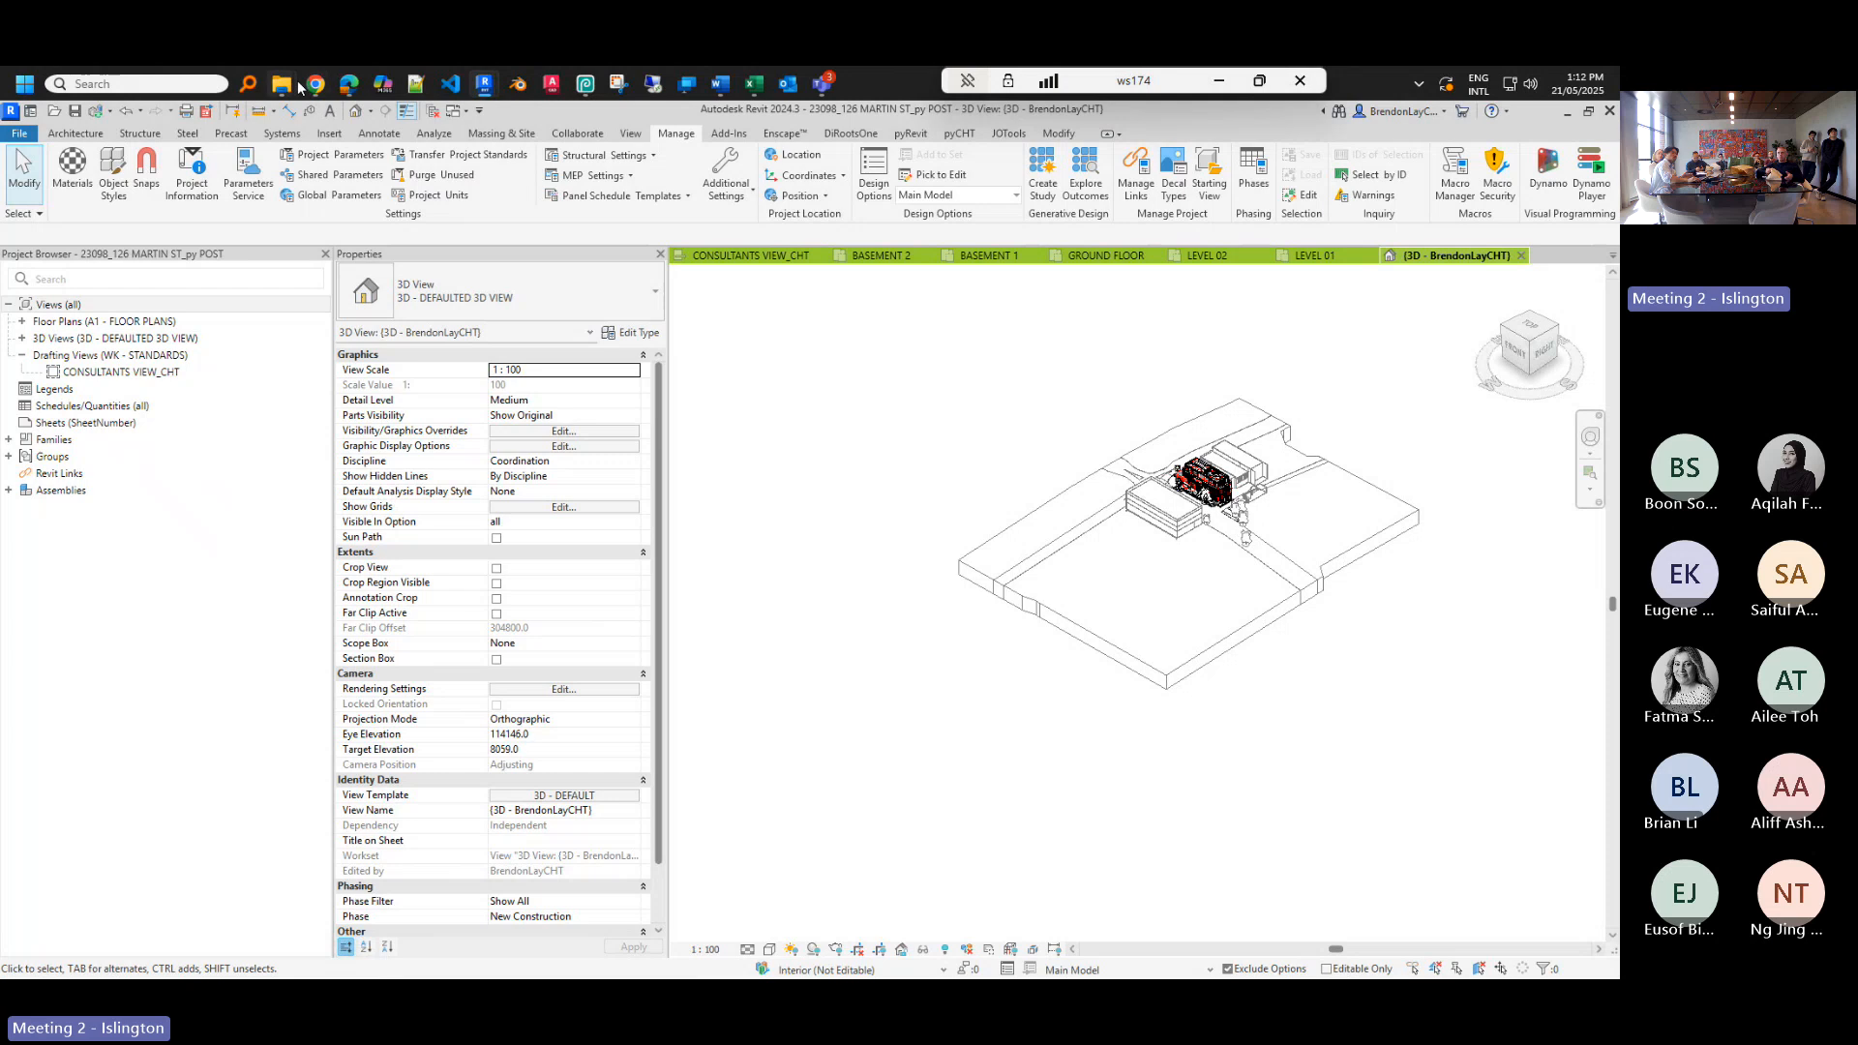
- Compare Desktop file sizes: _py POST at 385,296 KB versus the 730,704 KB original, then return to Revit
{"action": "mouse_move", "coordinate": [292, 79]}
{"action": "left_click", "coordinate": [232, 155]}
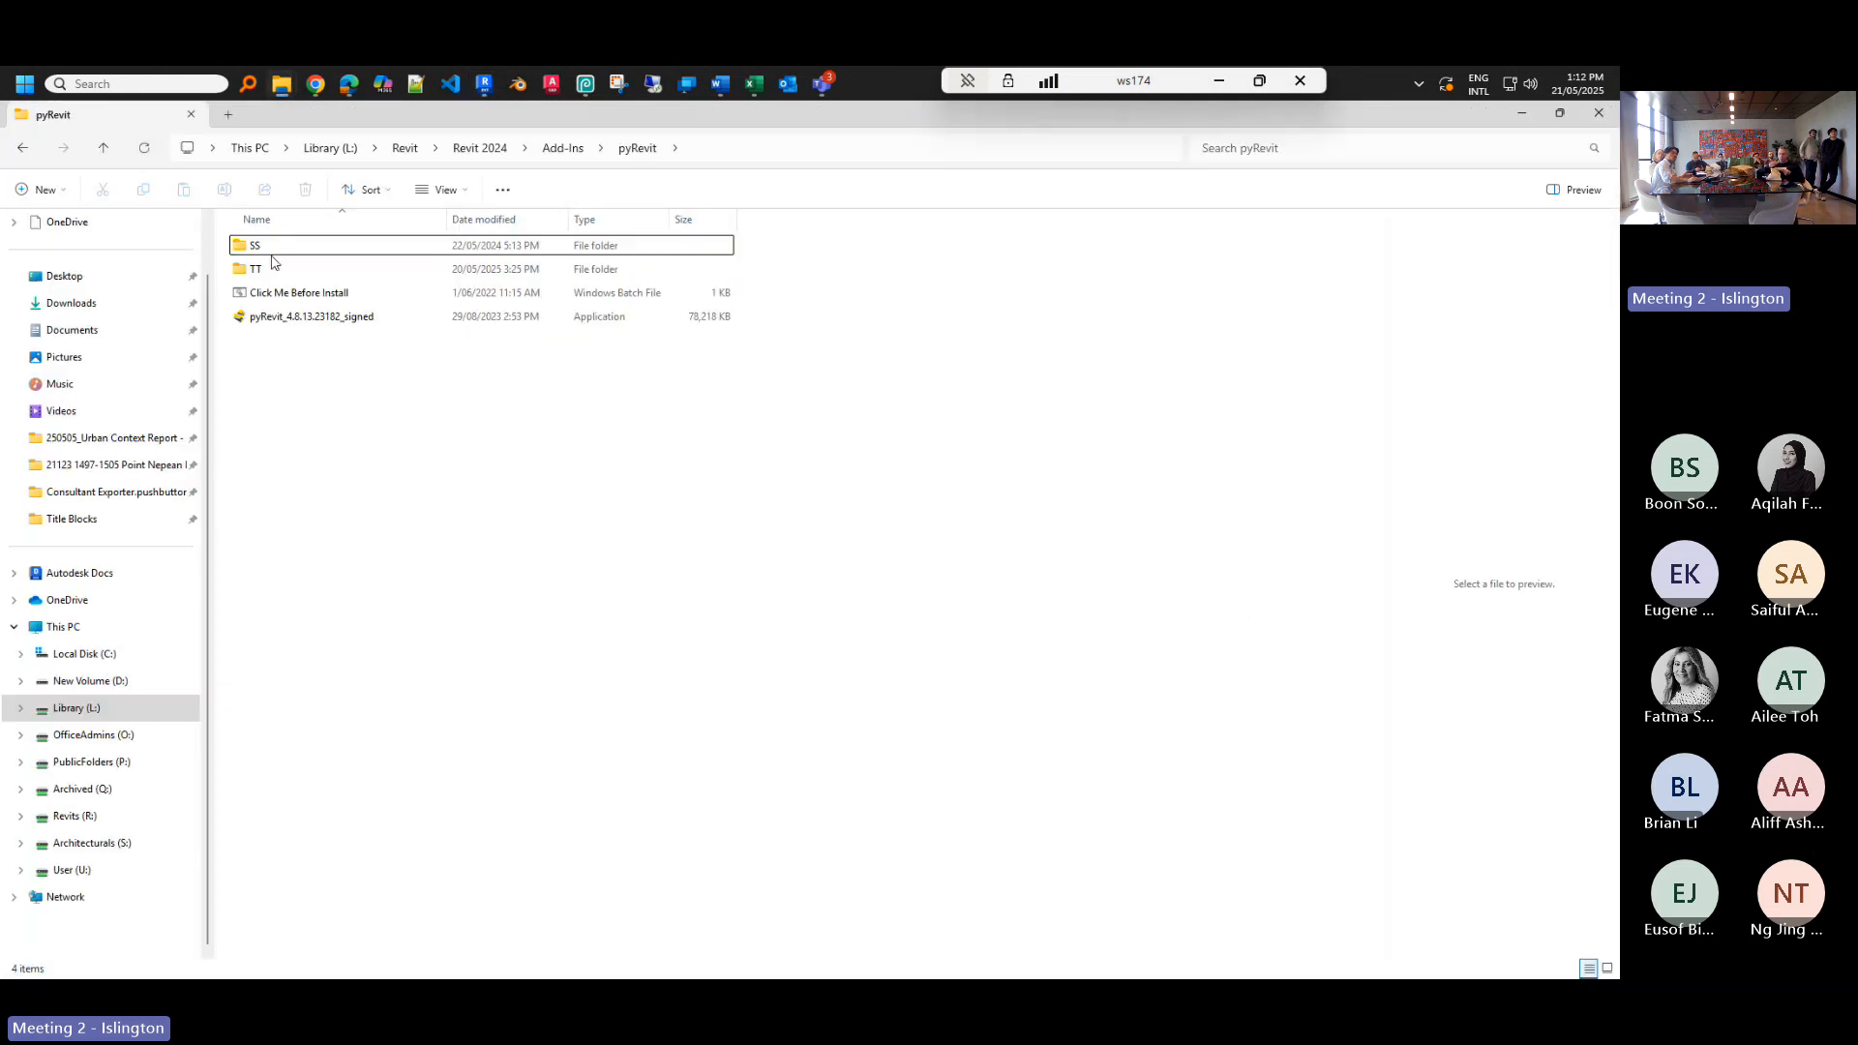
{"action": "left_click", "coordinate": [63, 286]}
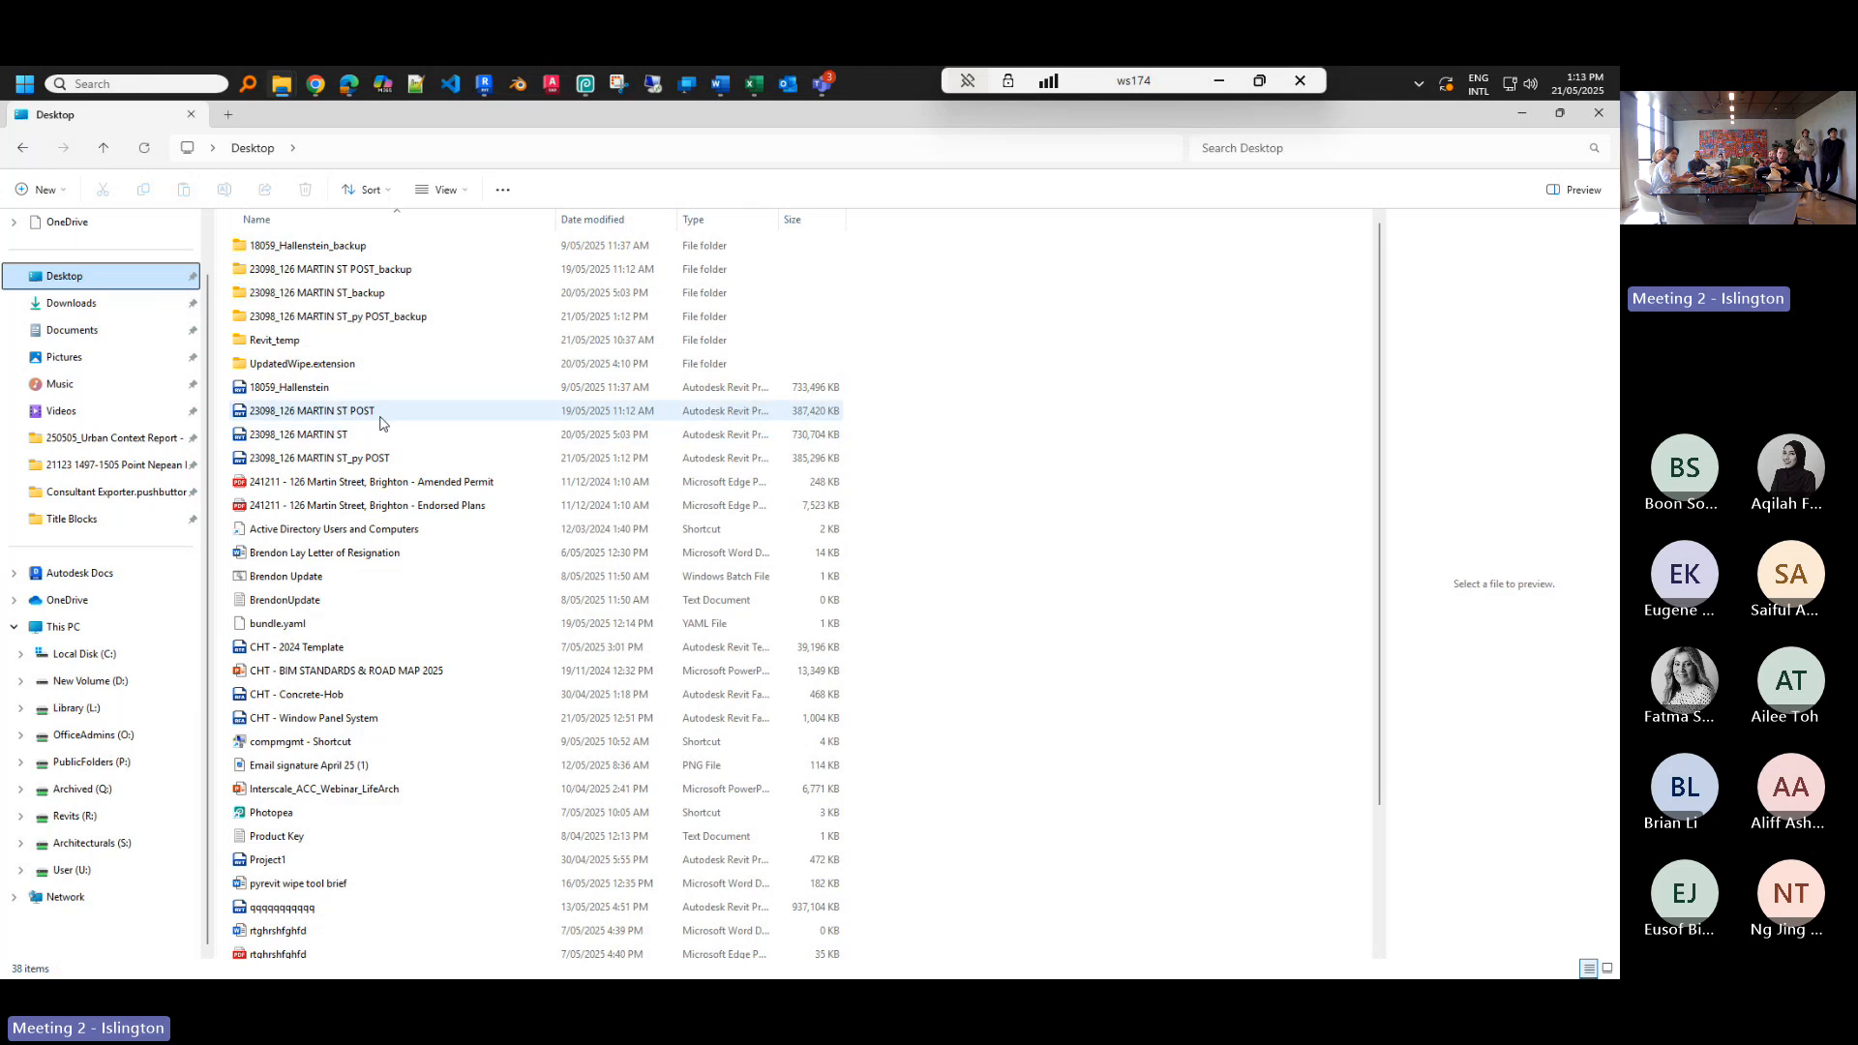
{"action": "left_click", "coordinate": [392, 436]}
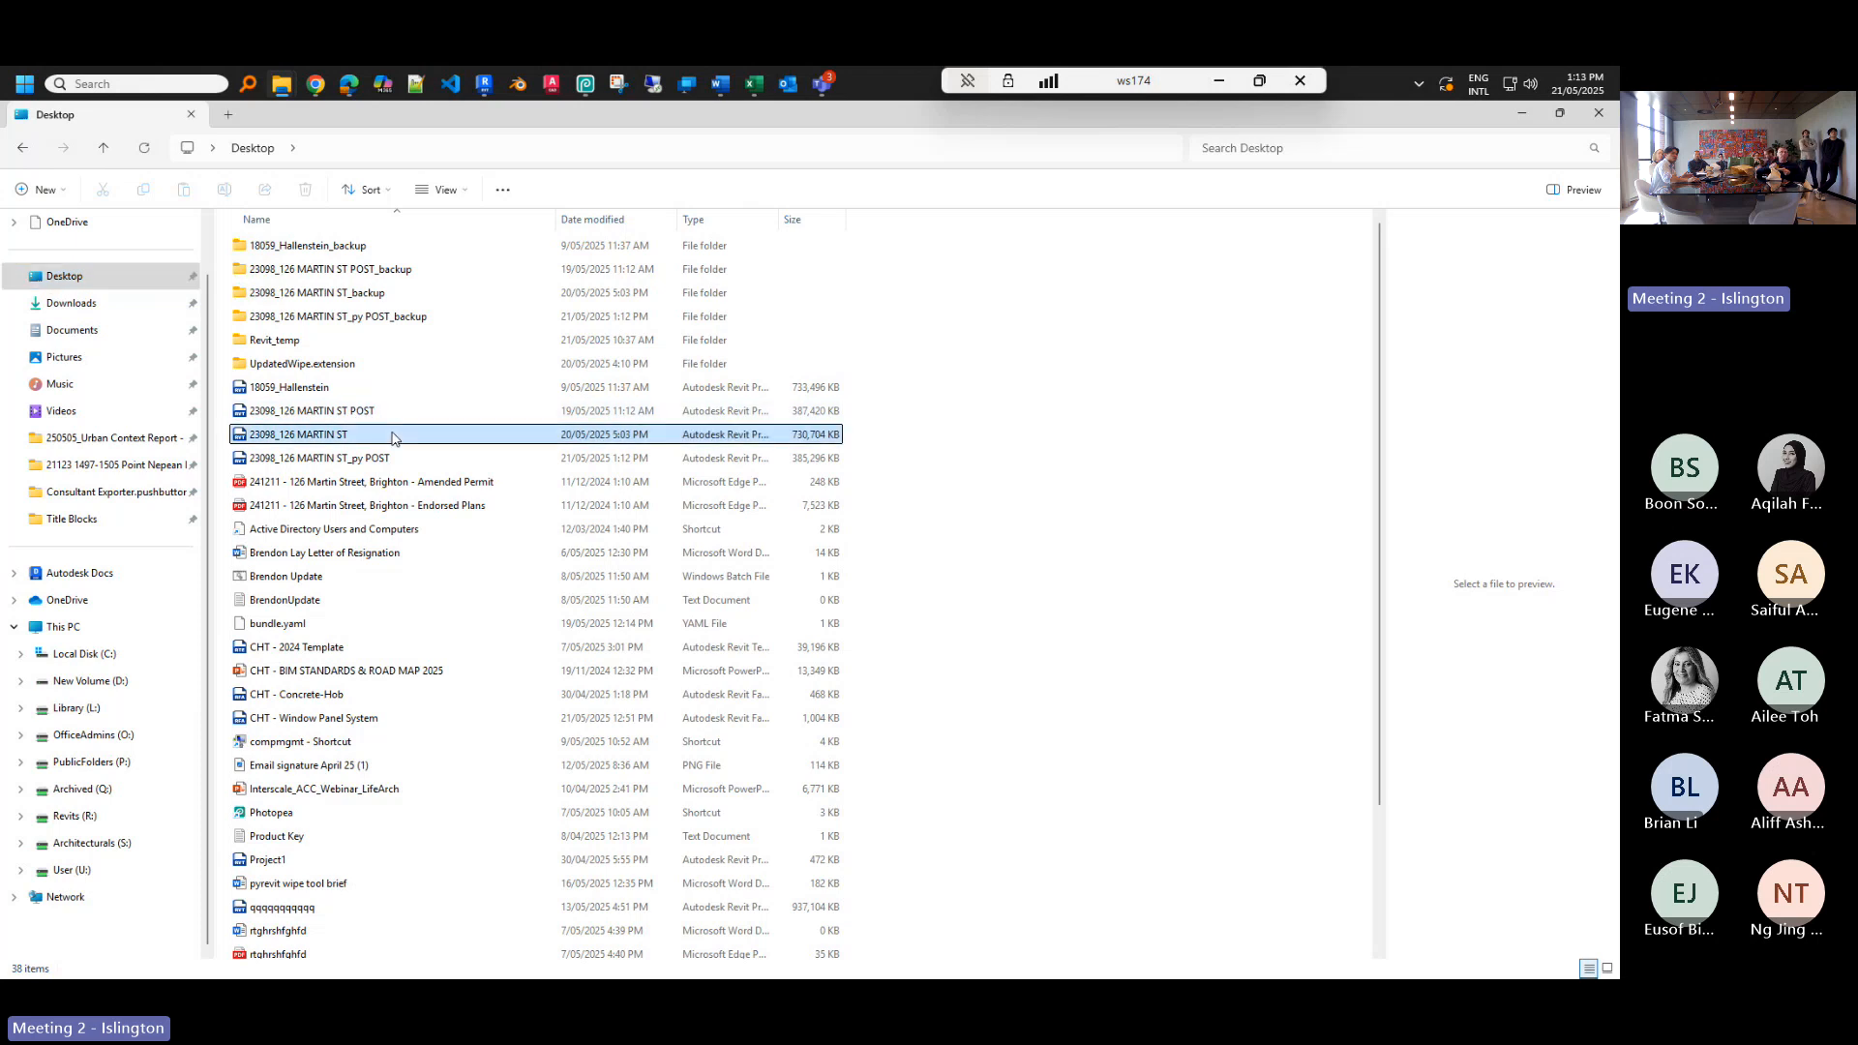
{"action": "left_click", "coordinate": [808, 414]}
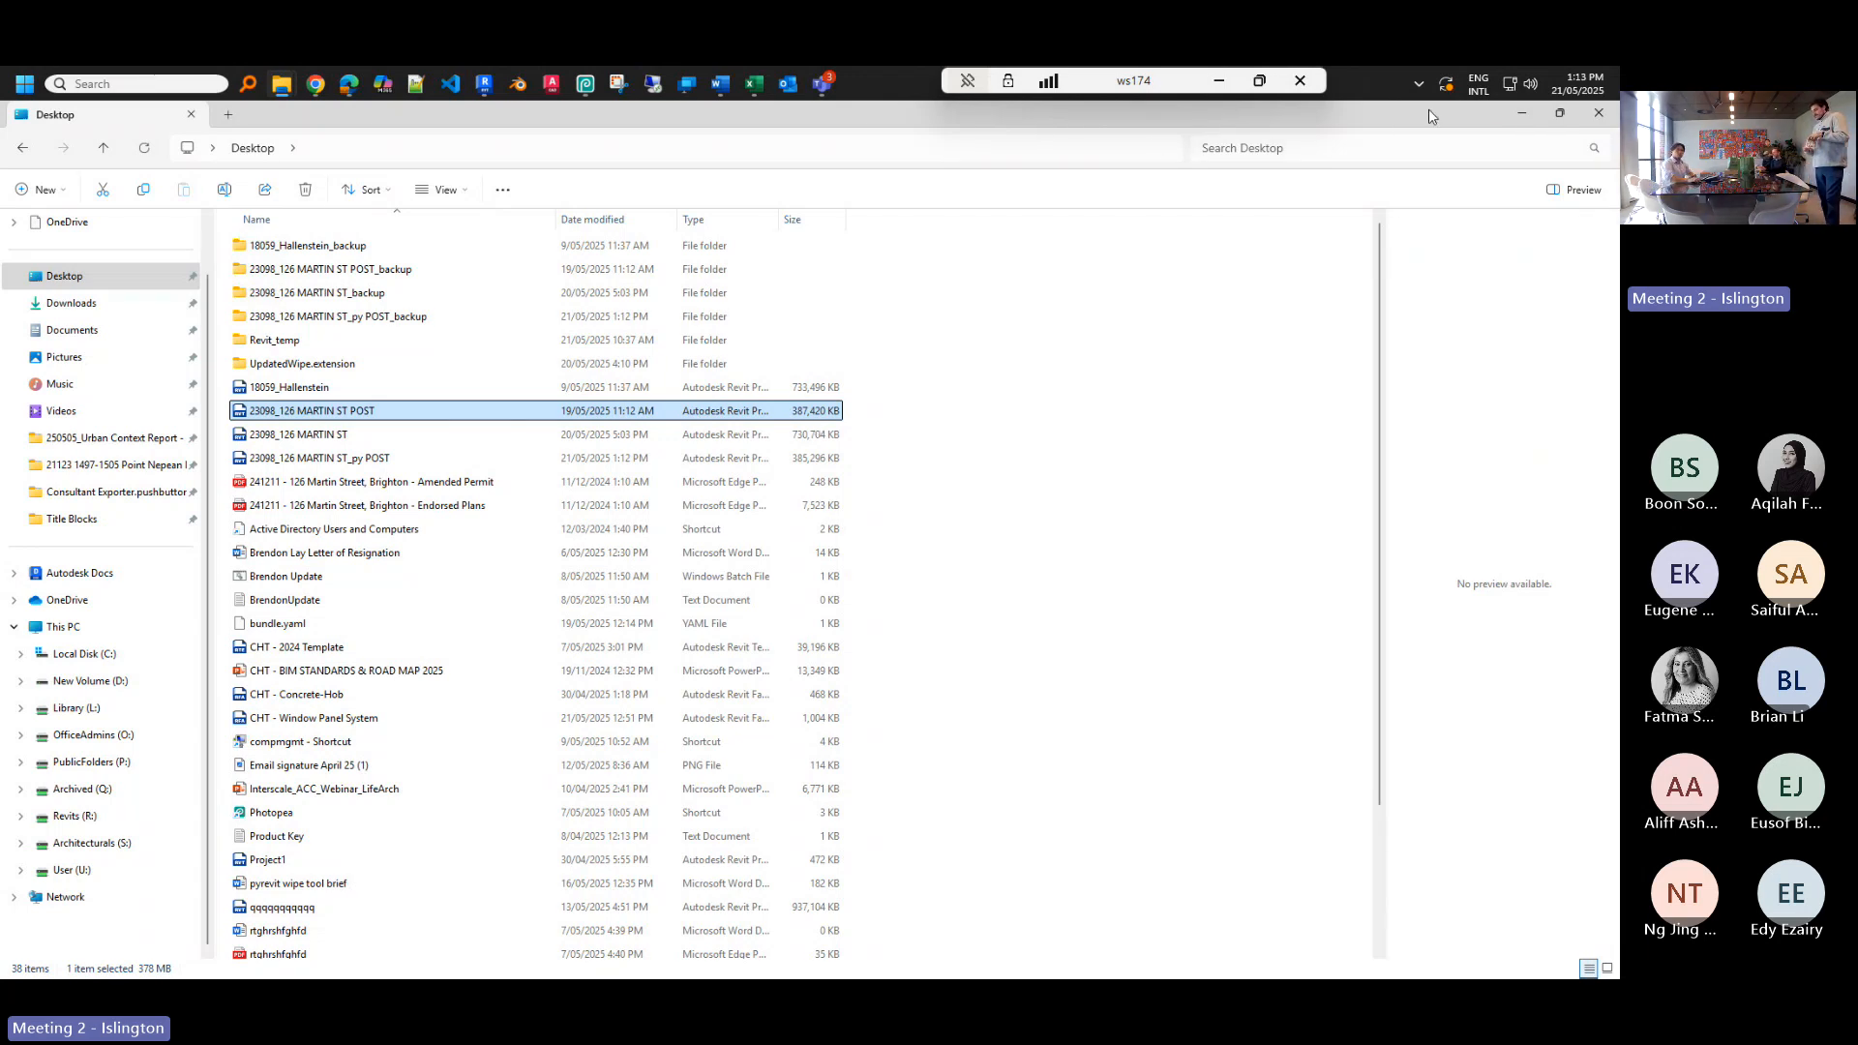
{"action": "left_click", "coordinate": [1520, 113]}
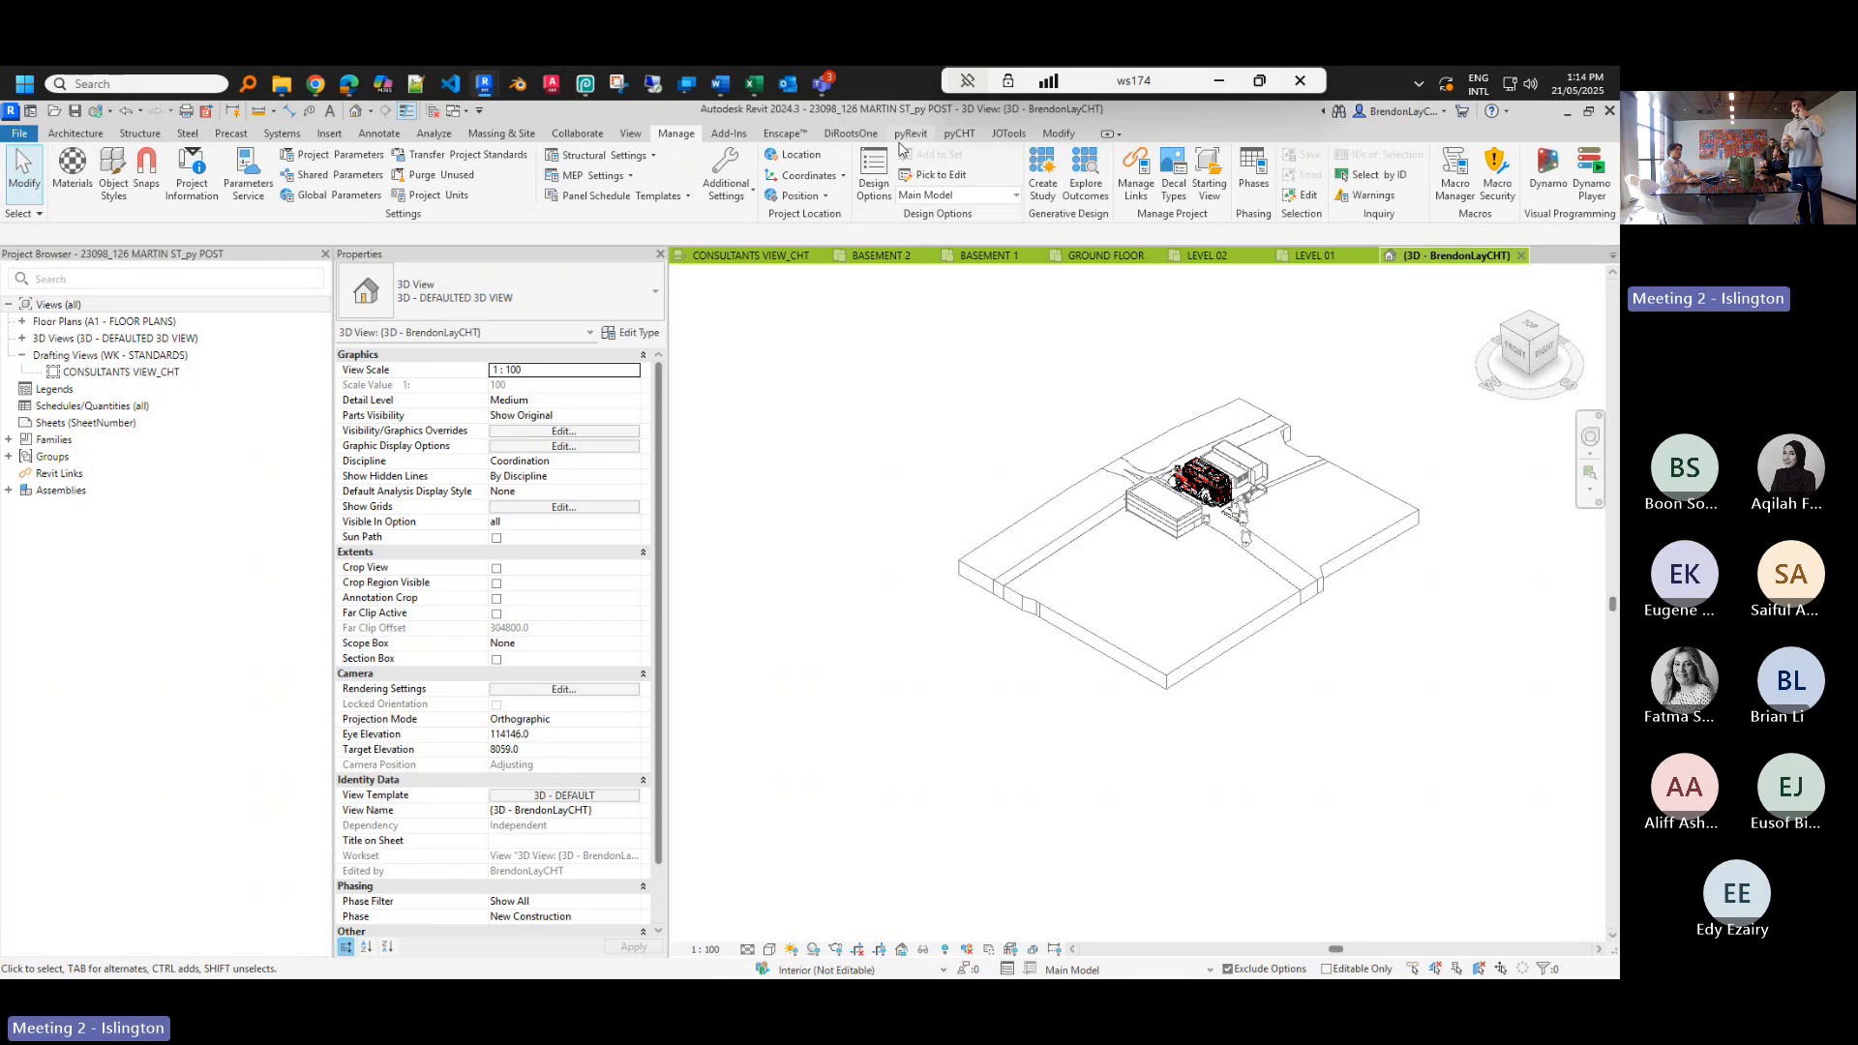
{"action": "left_click", "coordinate": [959, 134]}
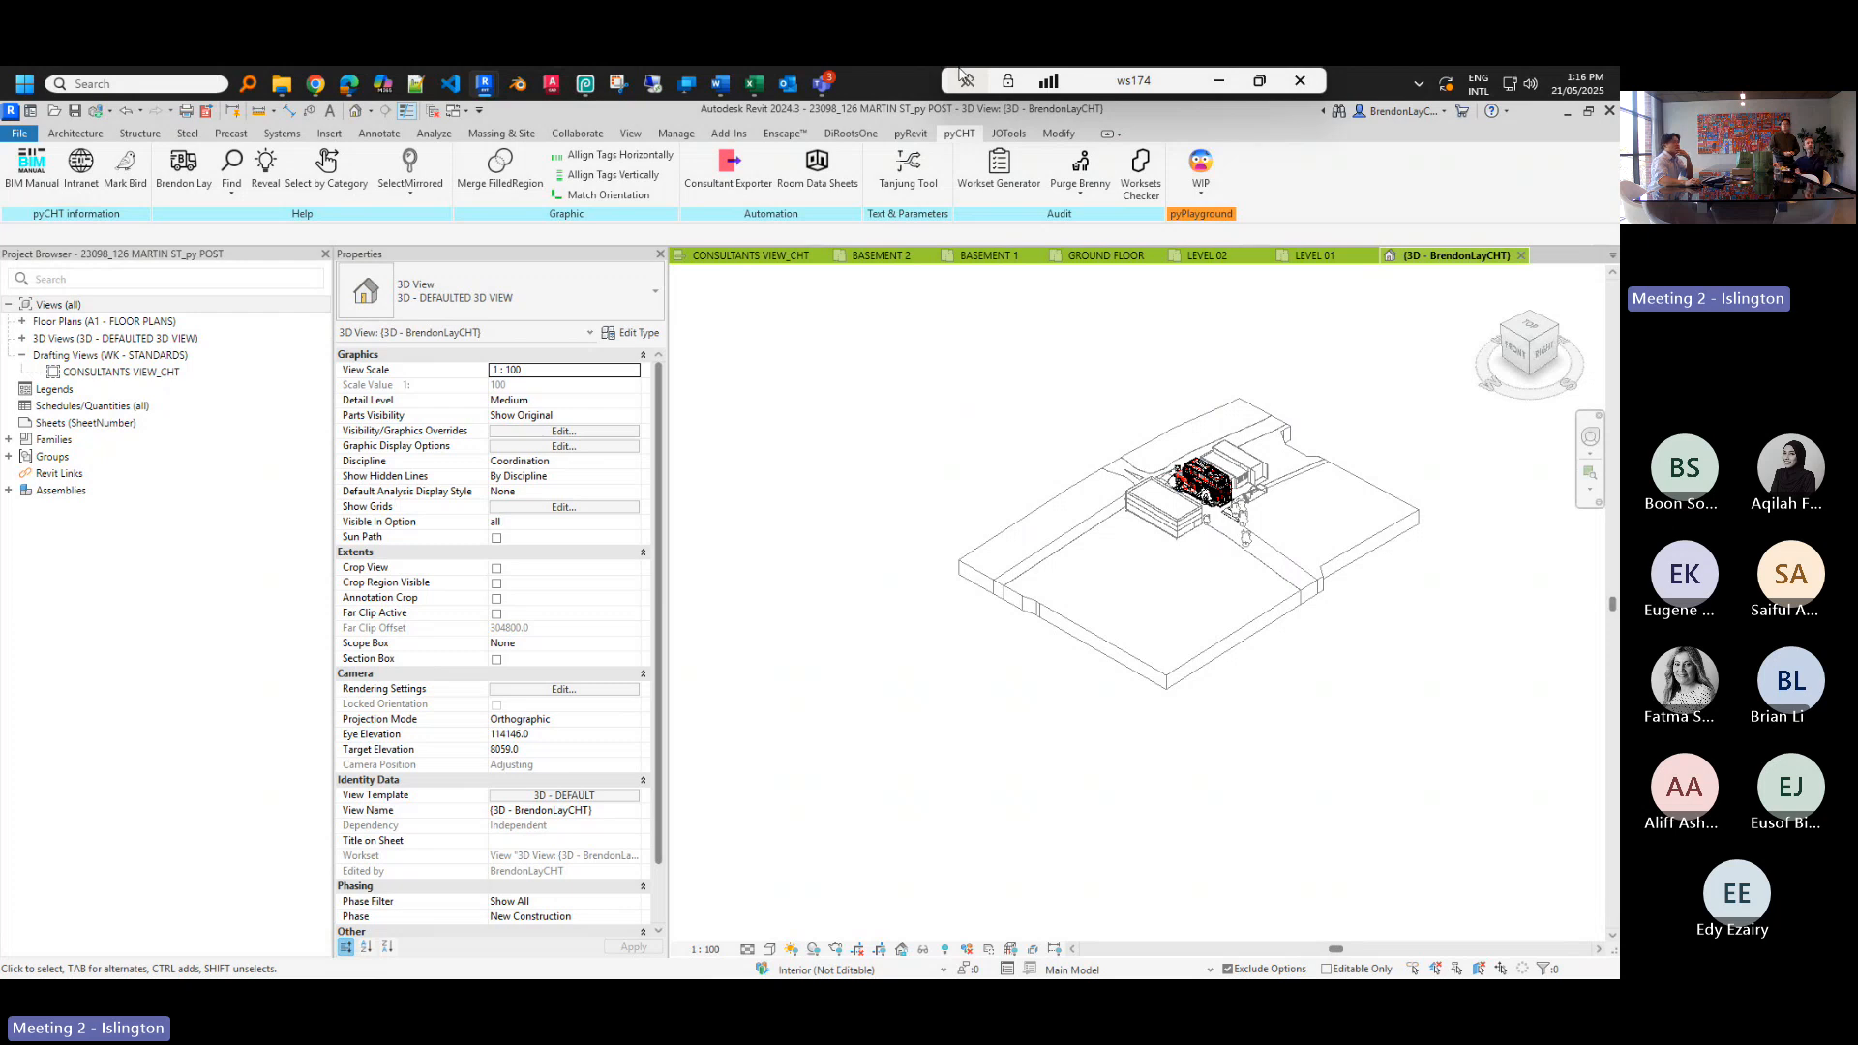
{"action": "left_click", "coordinate": [911, 134]}
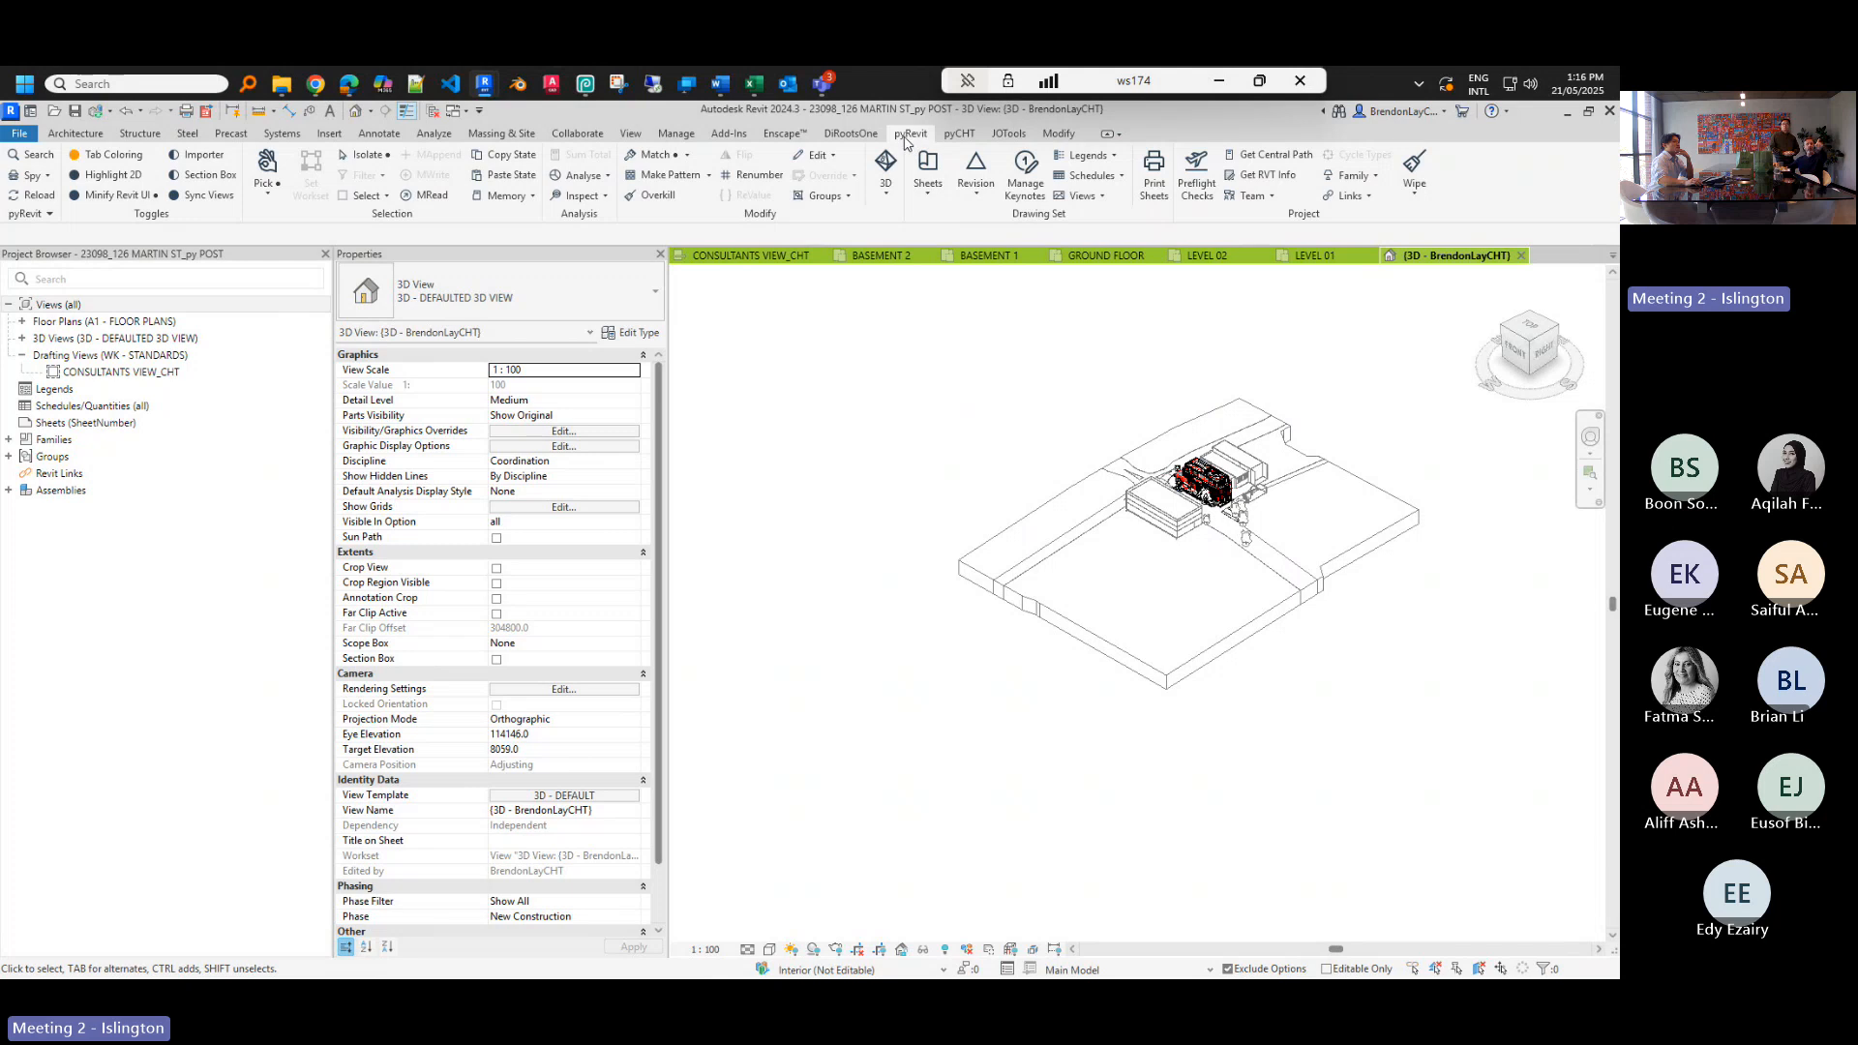
{"action": "left_click", "coordinate": [965, 136]}
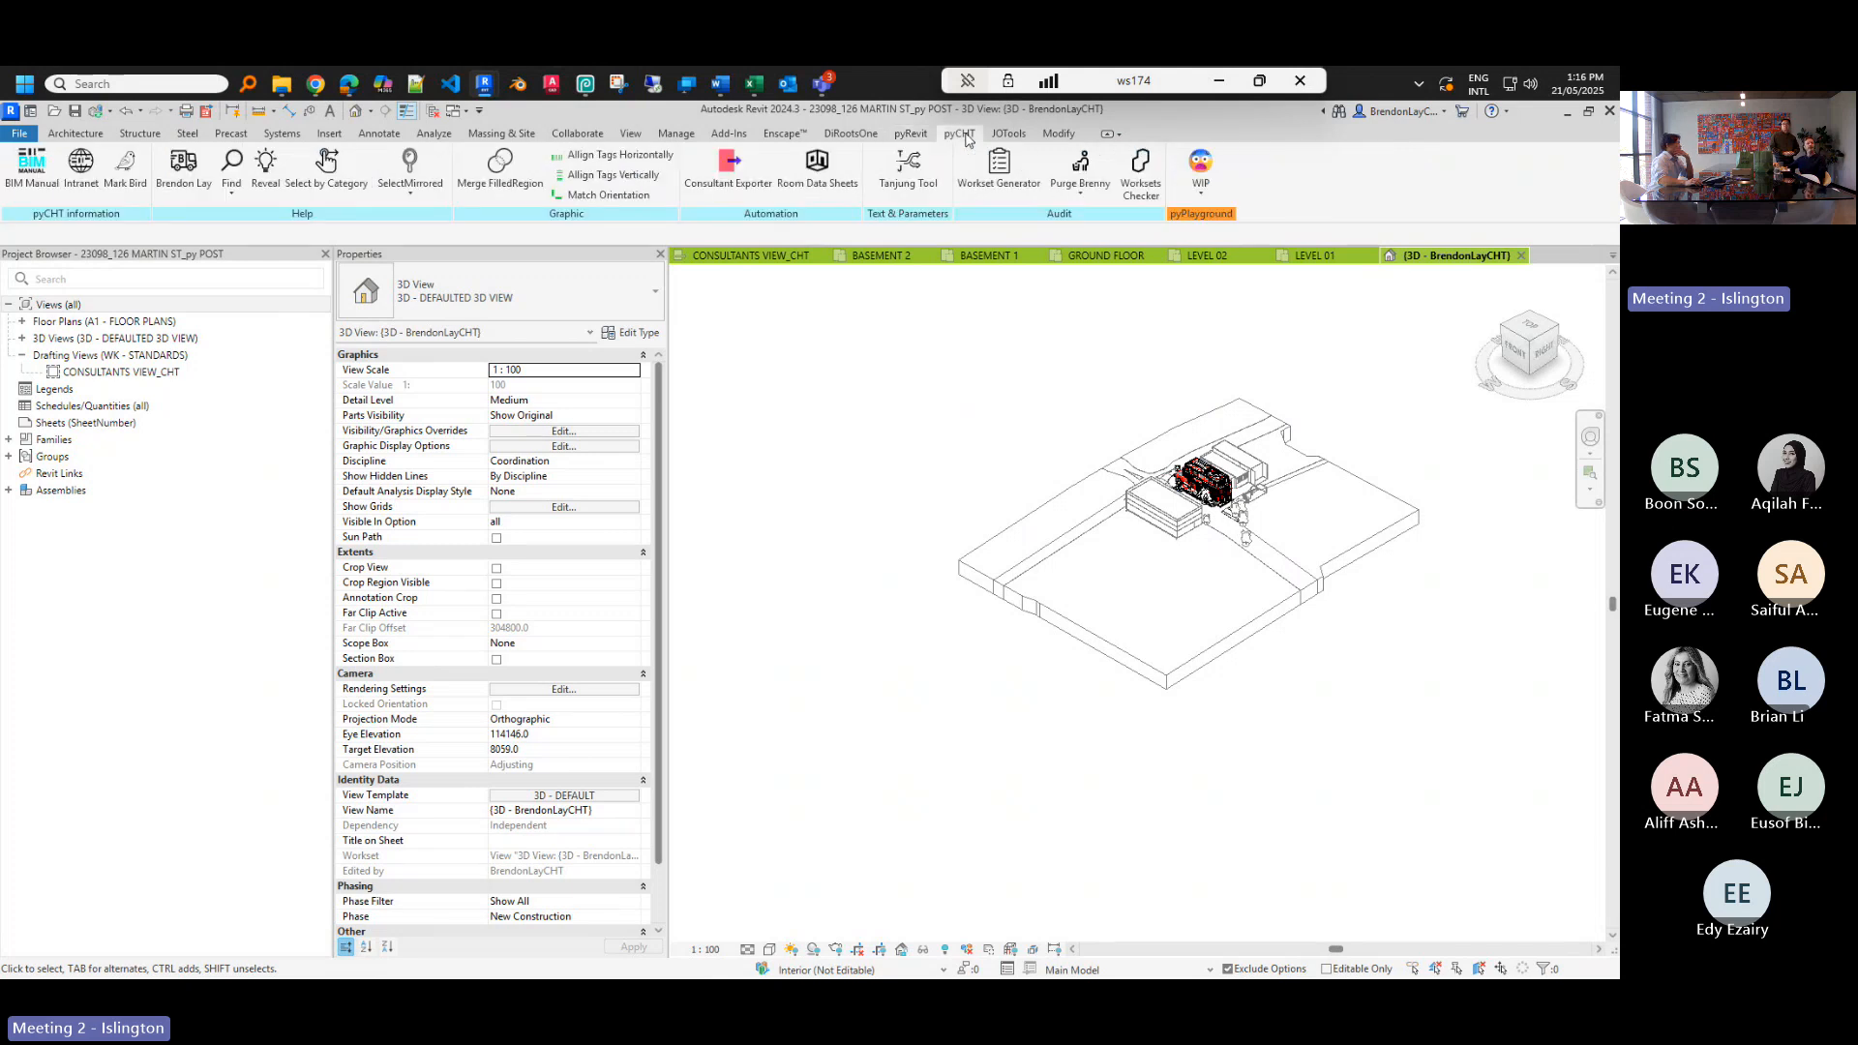